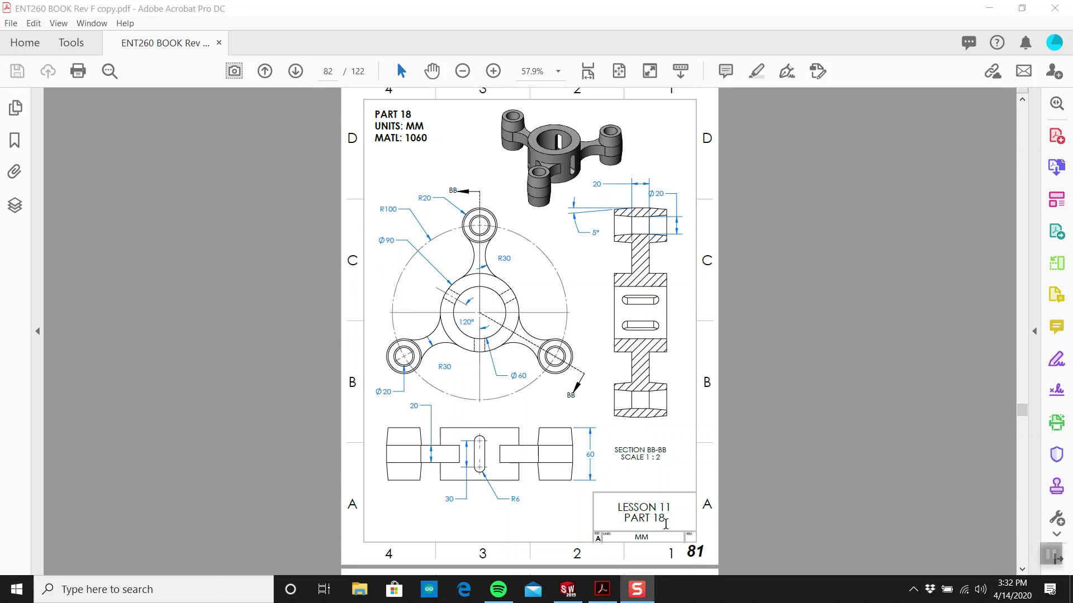
Mark the PART 18 title in the drawing's title block.
drag(665, 523, 621, 520)
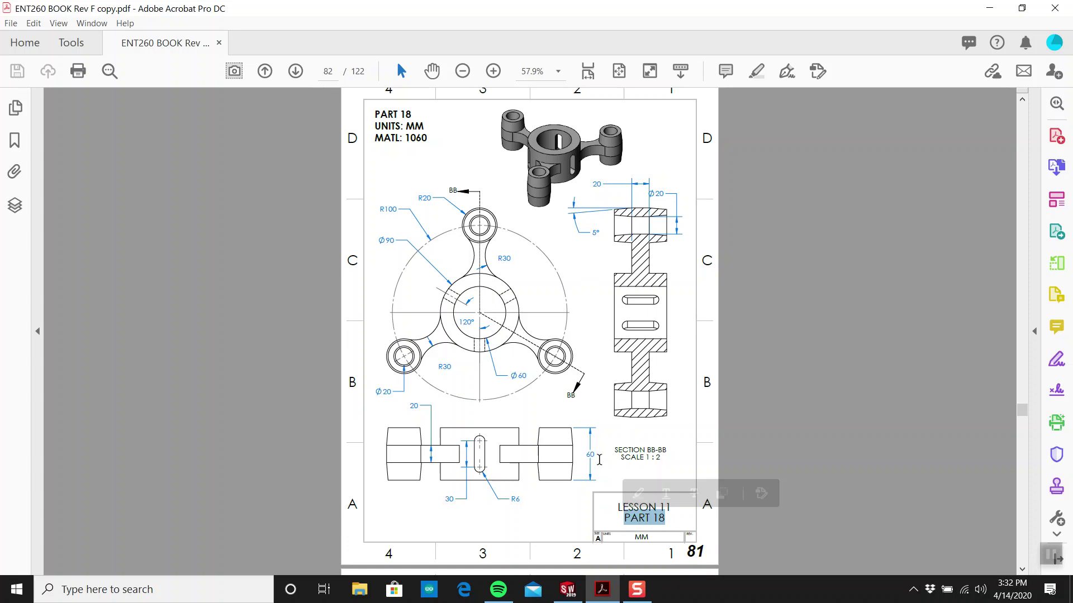
scroll(599, 459, down, 3)
scroll(578, 429, up, 5)
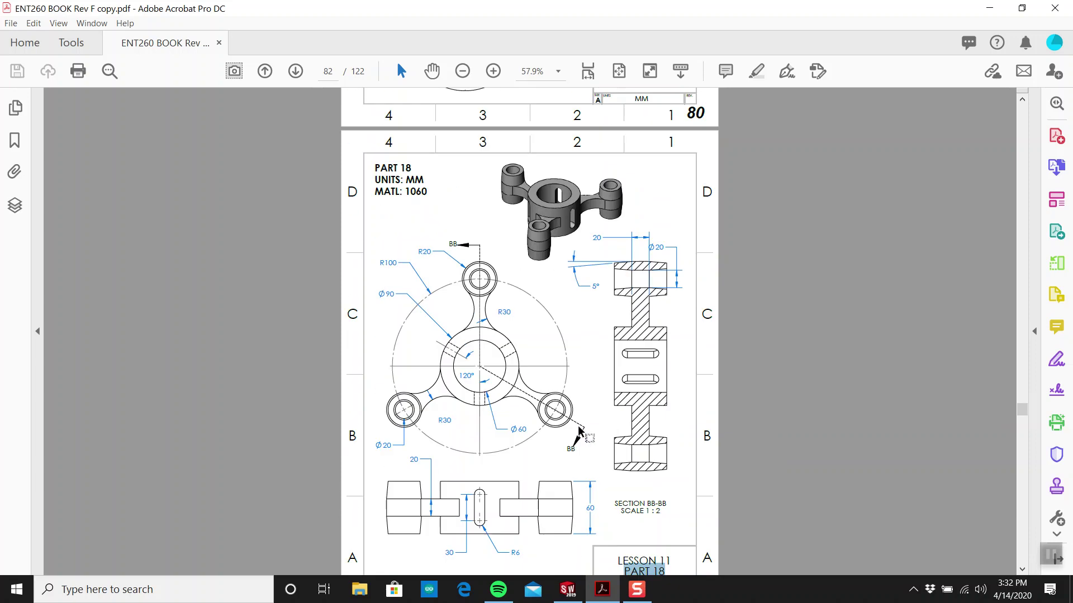
scroll(576, 428, down, 2)
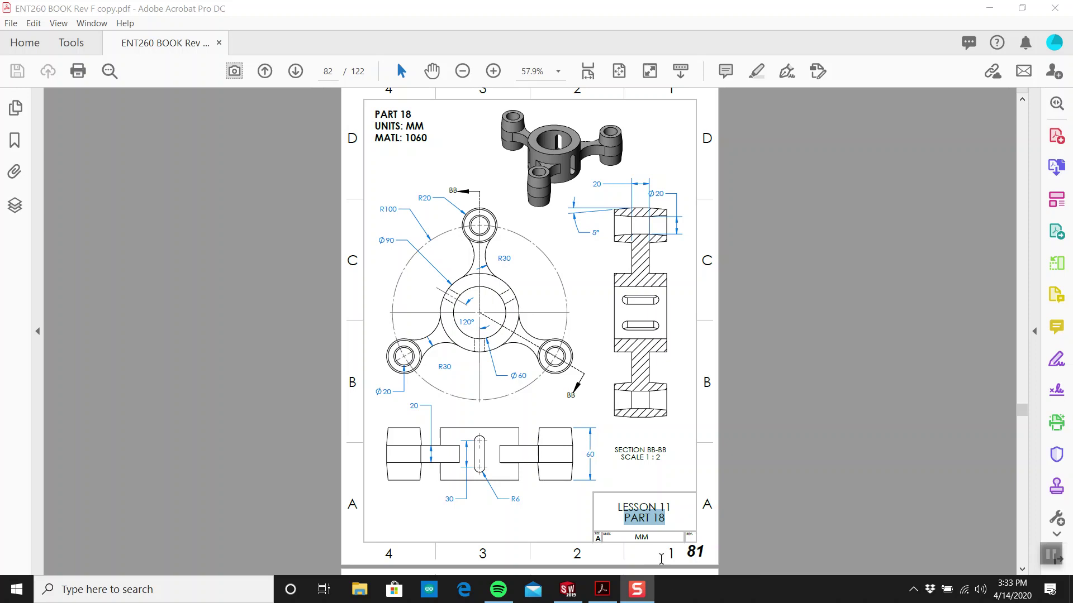
Create a new SOLIDWORKS part with MMGS units.
click(567, 589)
click(124, 20)
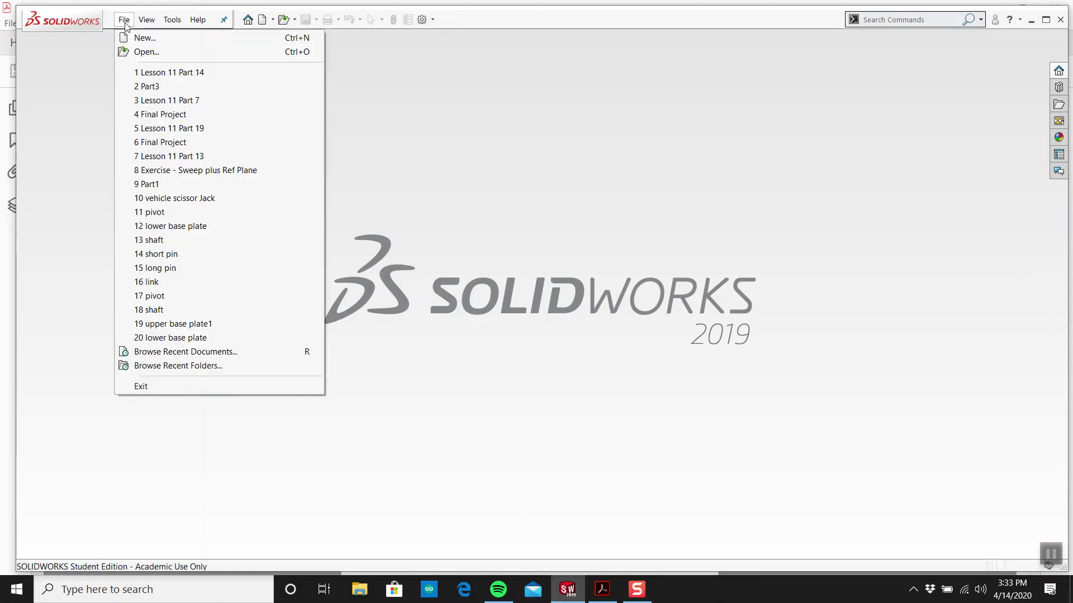
click(134, 36)
double_click(229, 169)
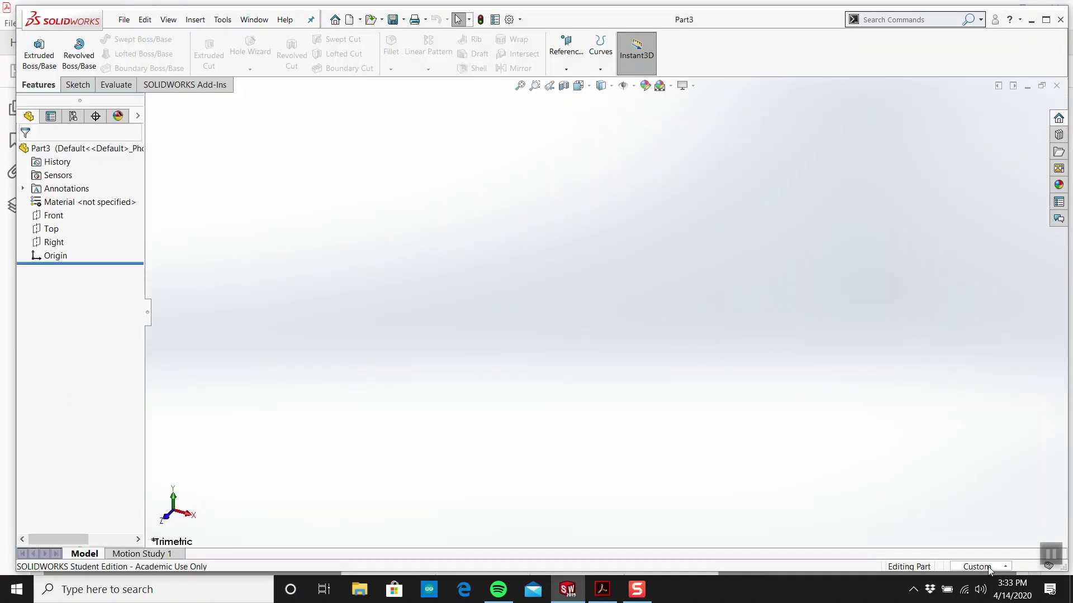
click(978, 566)
click(972, 501)
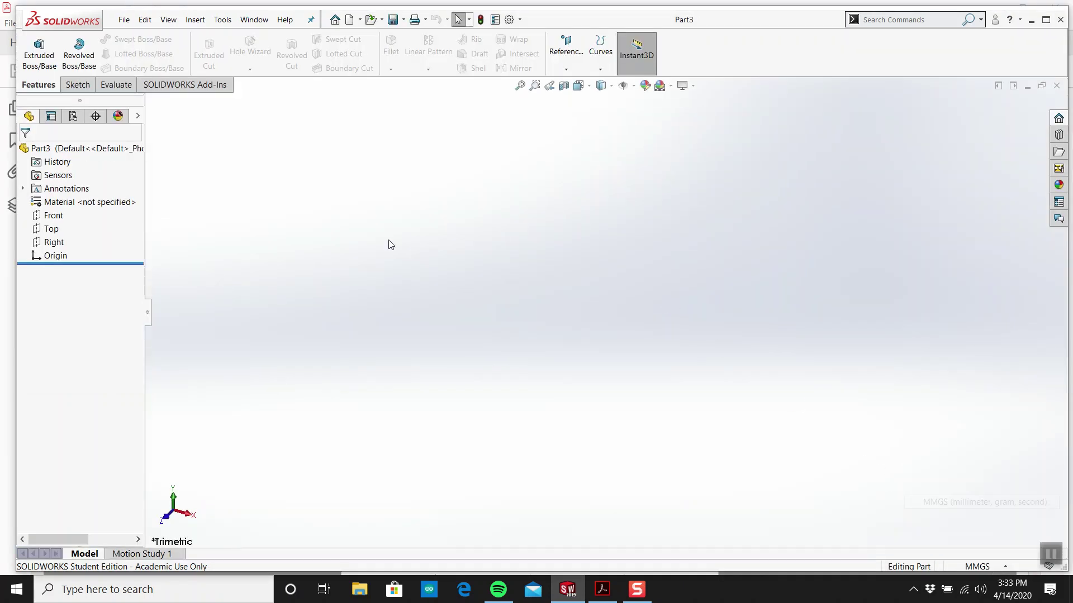
Sketch two concentric circles centred on the origin on the Top plane.
click(78, 85)
click(33, 47)
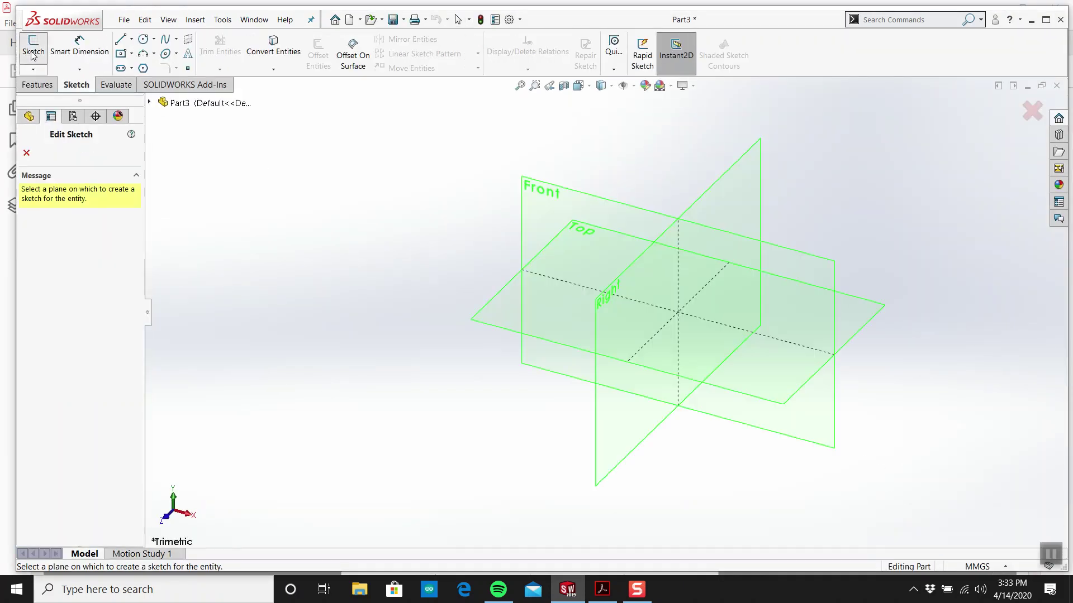
click(486, 314)
click(143, 39)
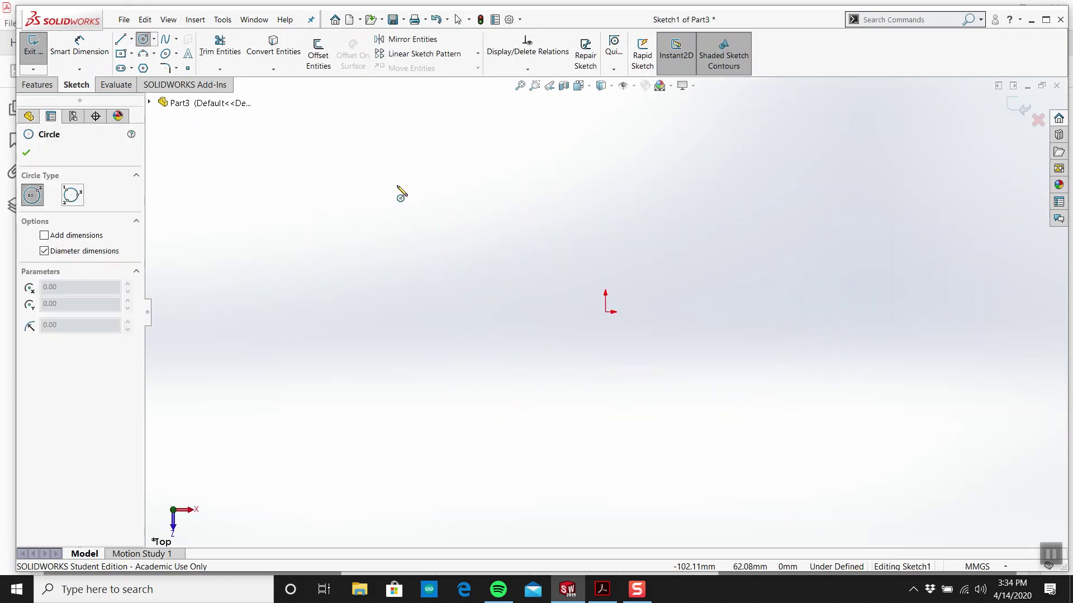
drag(606, 314, 567, 395)
drag(605, 313, 606, 364)
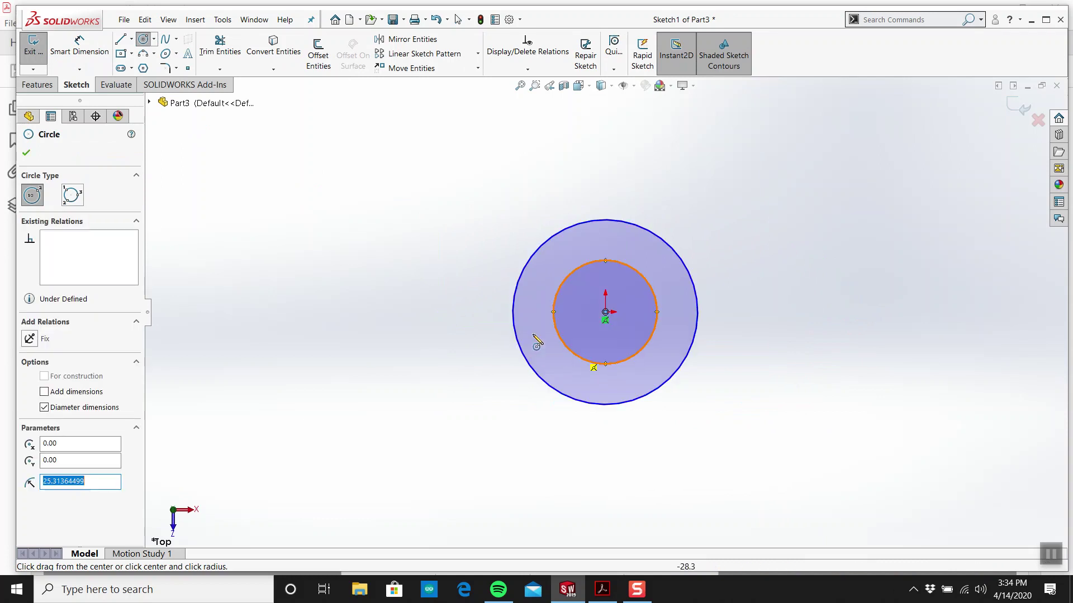
key(Escape)
Dimension the outer circle Ø90 and the inner circle Ø60 mm, then exit the sketch.
click(62, 55)
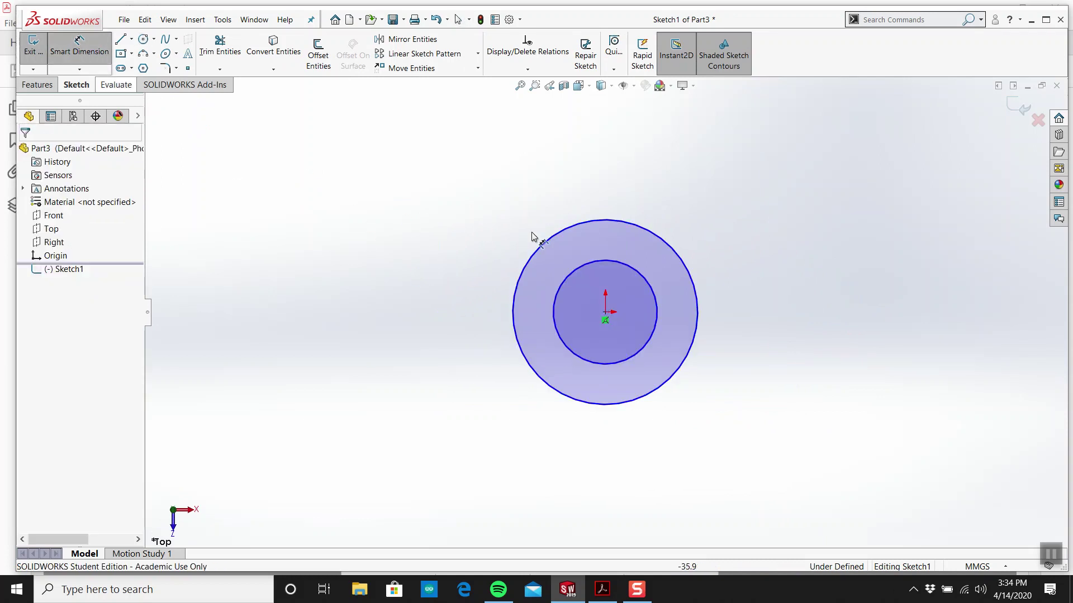
click(546, 241)
click(457, 181)
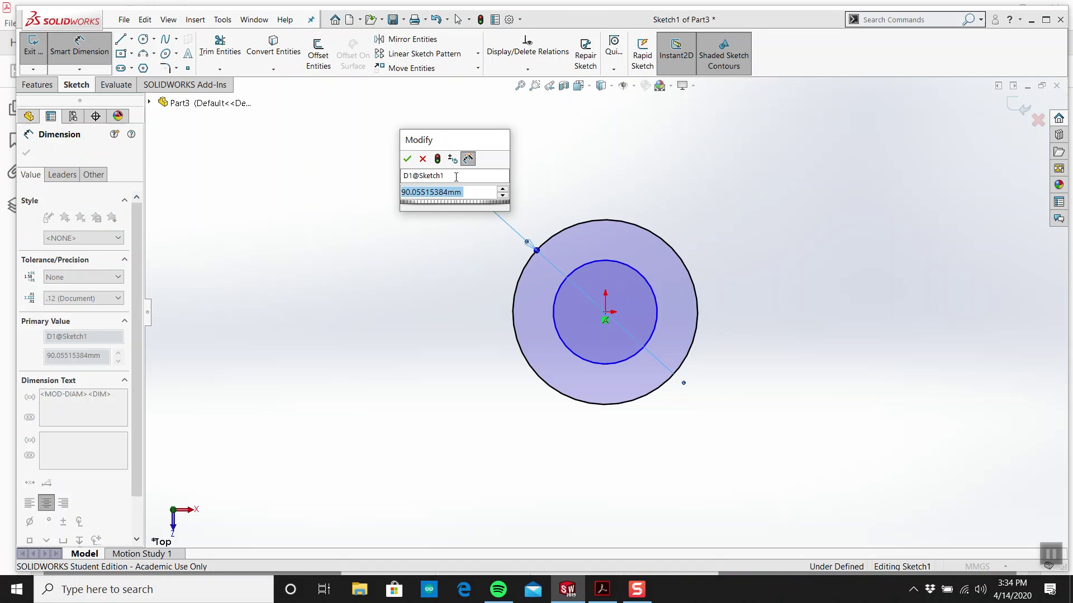
text(90)
key(Return)
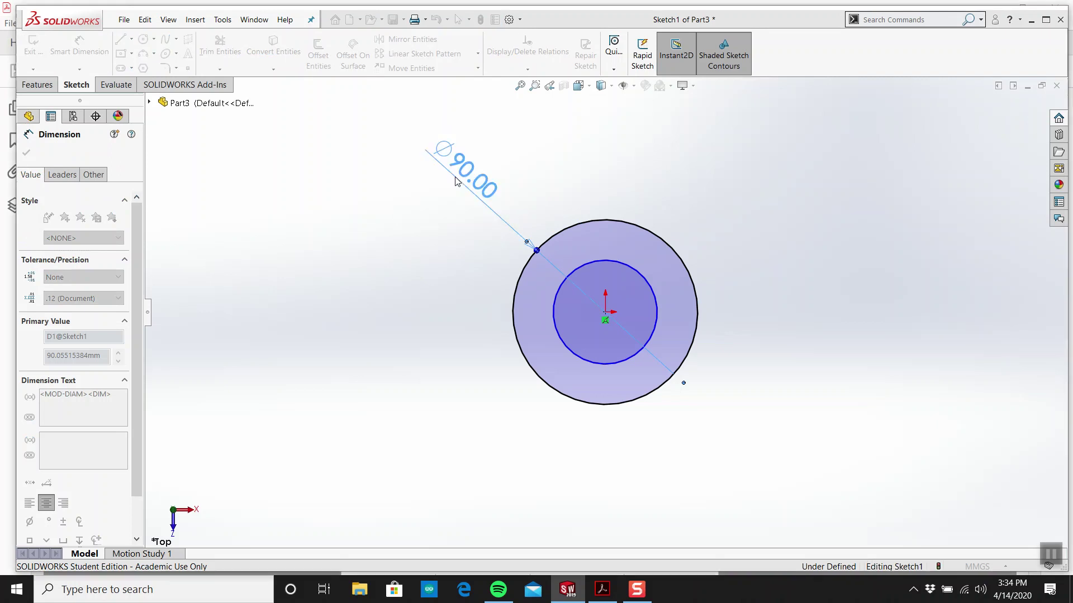
click(580, 265)
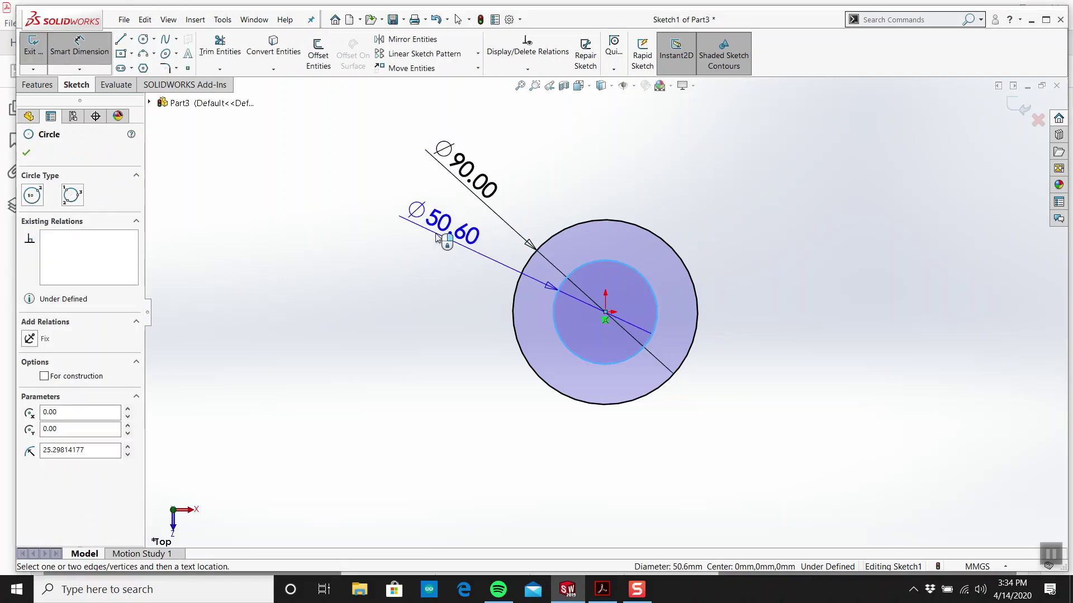
click(436, 237)
text(60)
key(Return)
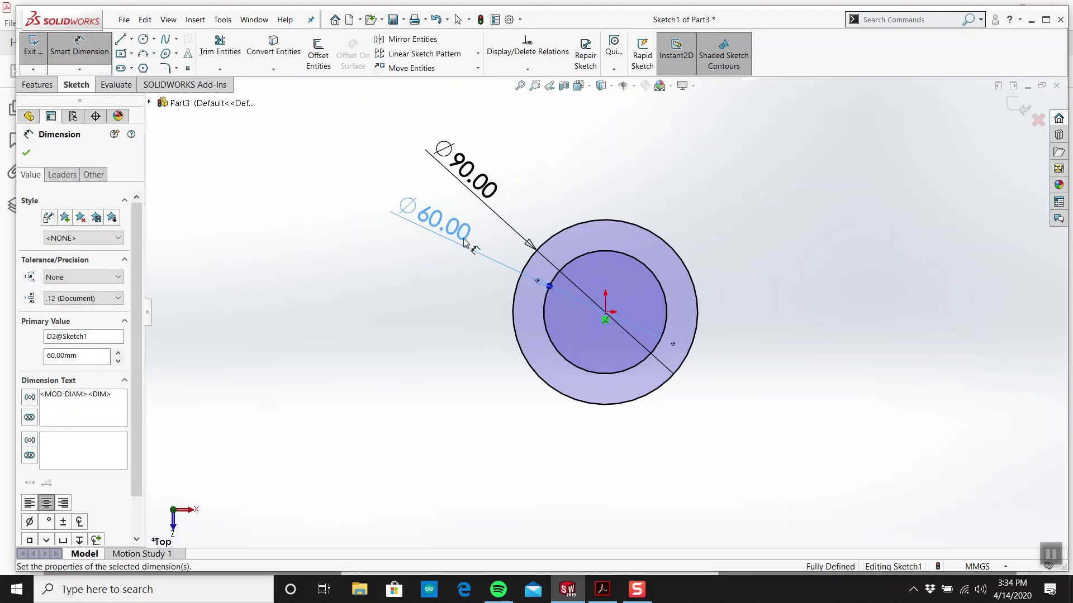
key(Escape)
click(1011, 106)
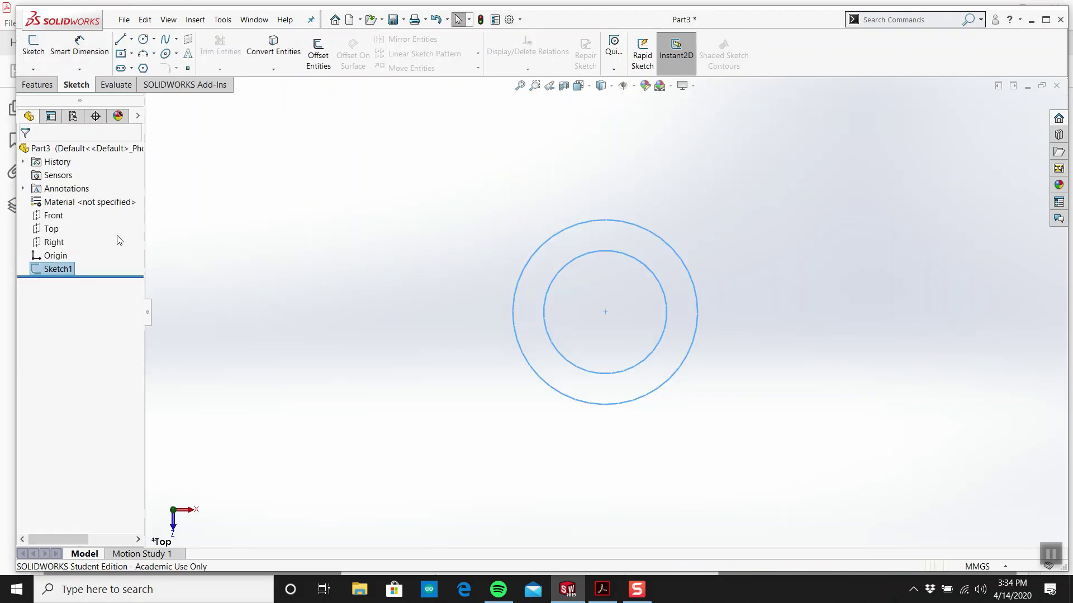
Extrude the ring sketch 60 mm Mid Plane into a hollow cylinder.
click(37, 85)
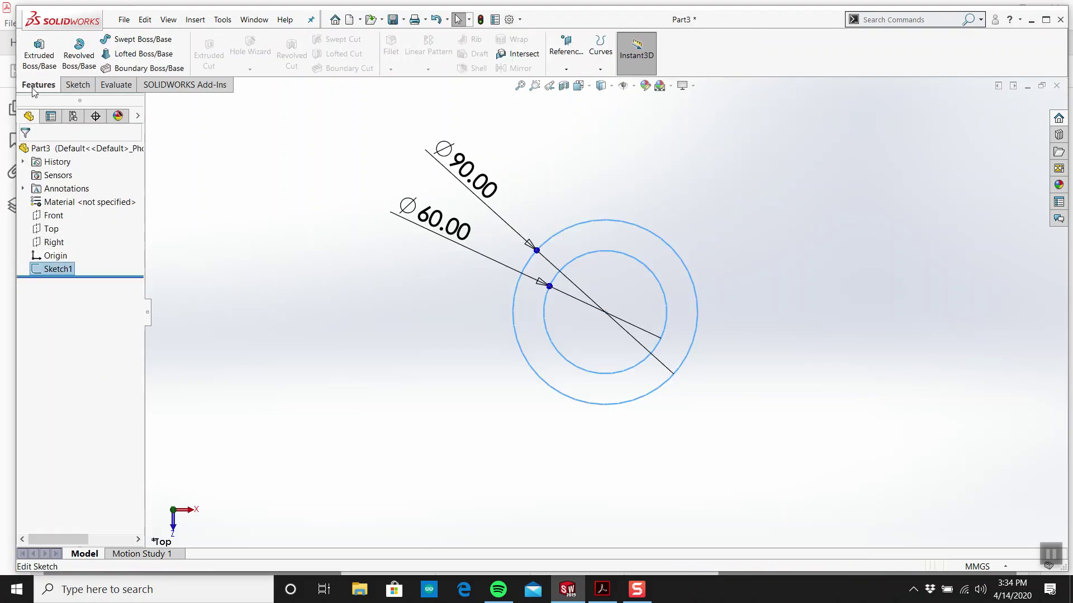
click(39, 53)
click(67, 230)
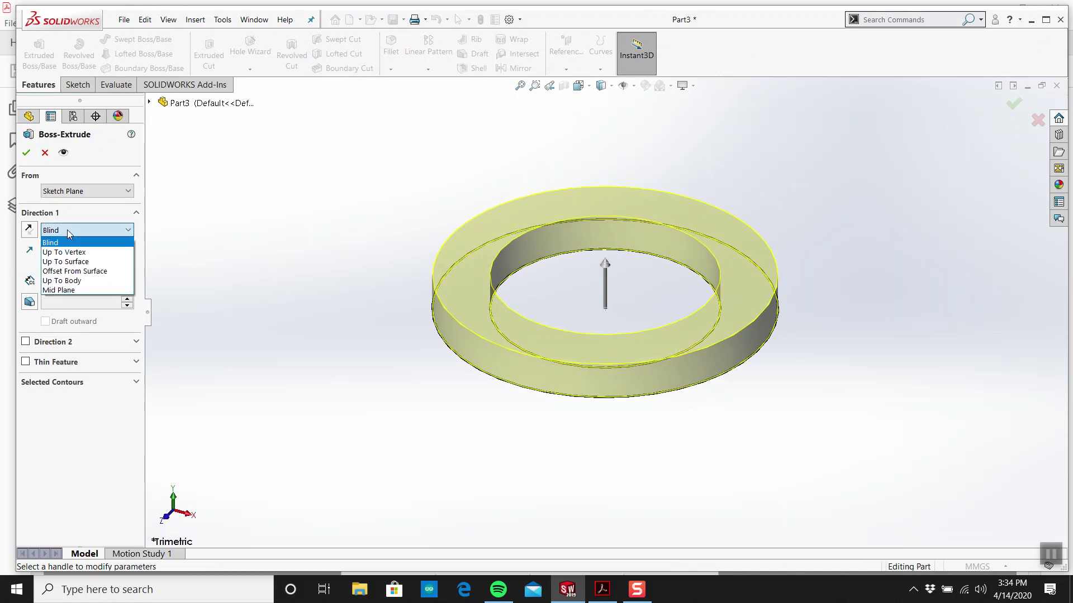
click(66, 294)
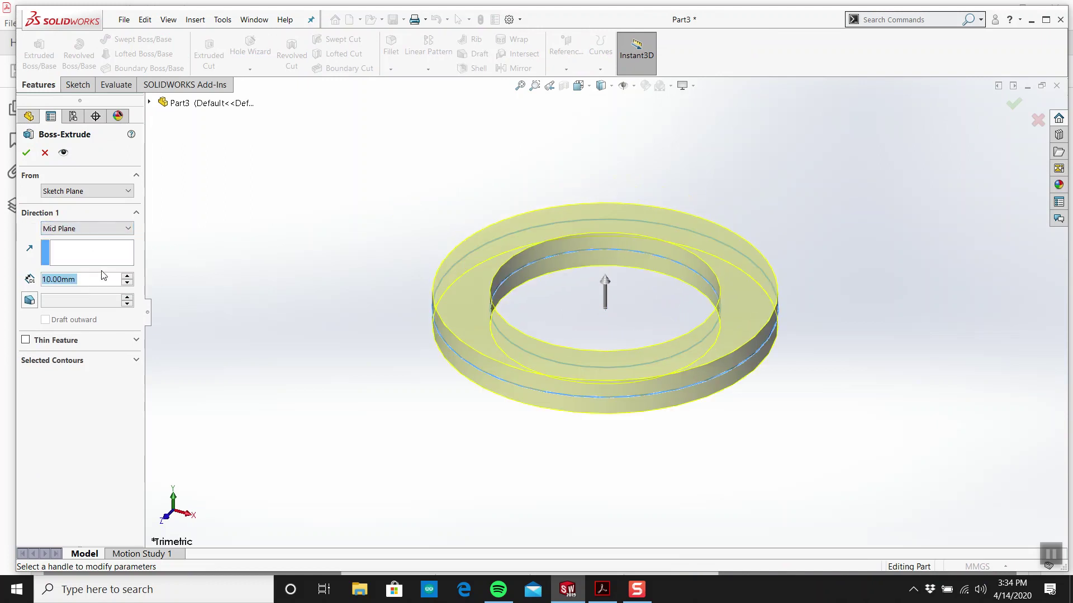
text(60)
key(Return)
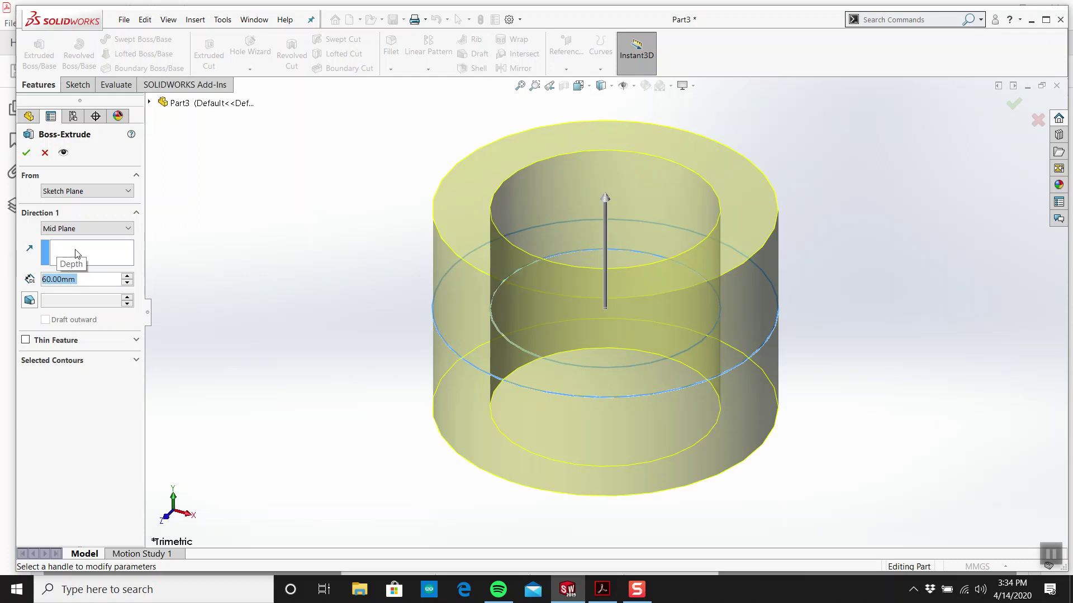
click(27, 153)
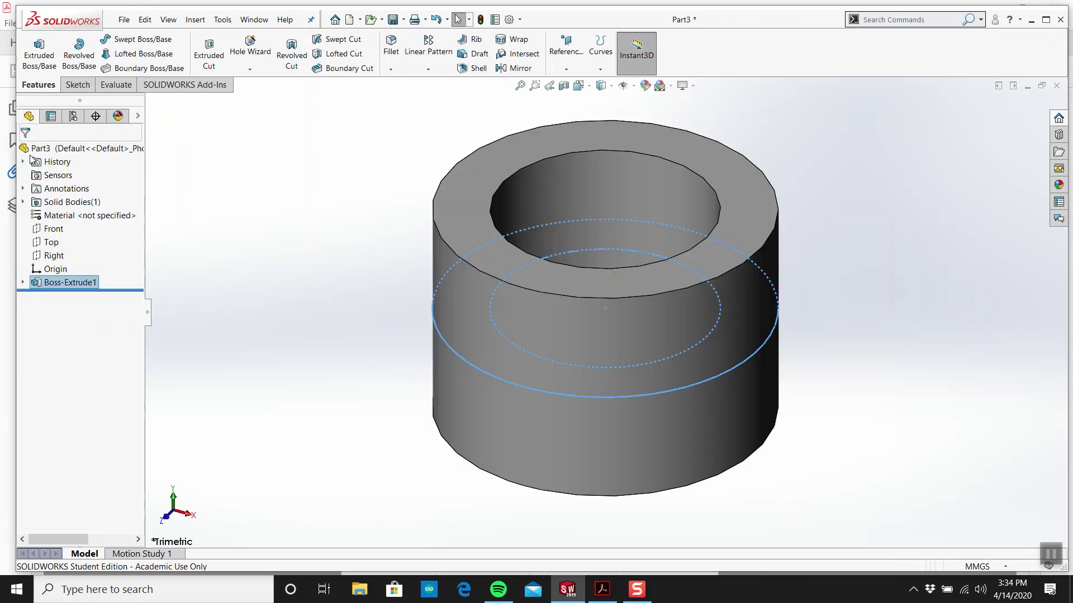
Return to the Part 18 drawing PDF in Acrobat.
click(209, 182)
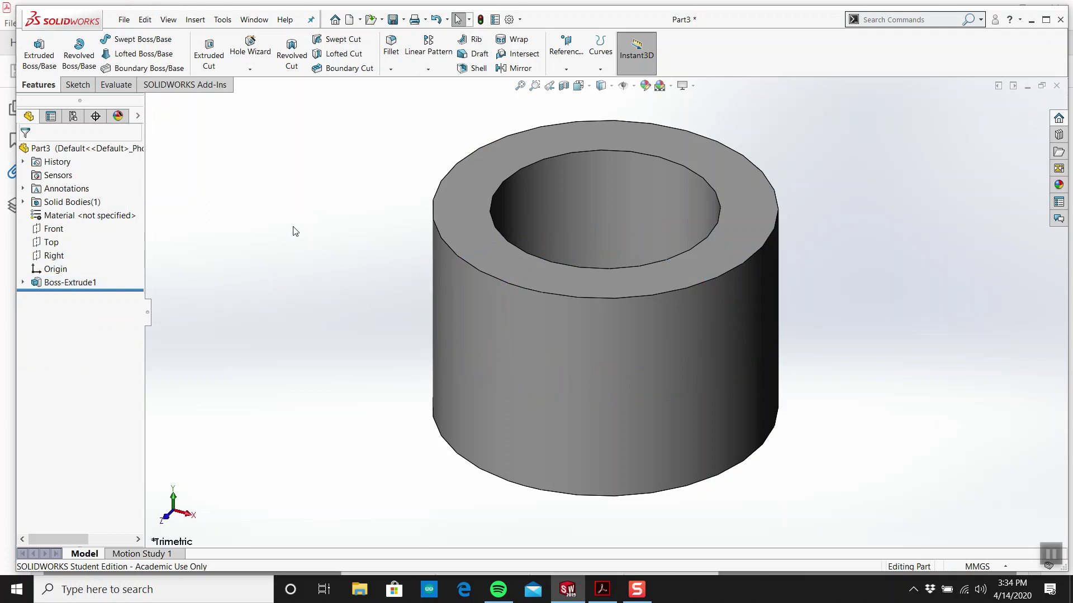
scroll(438, 256, down, 3)
scroll(556, 269, up, 1)
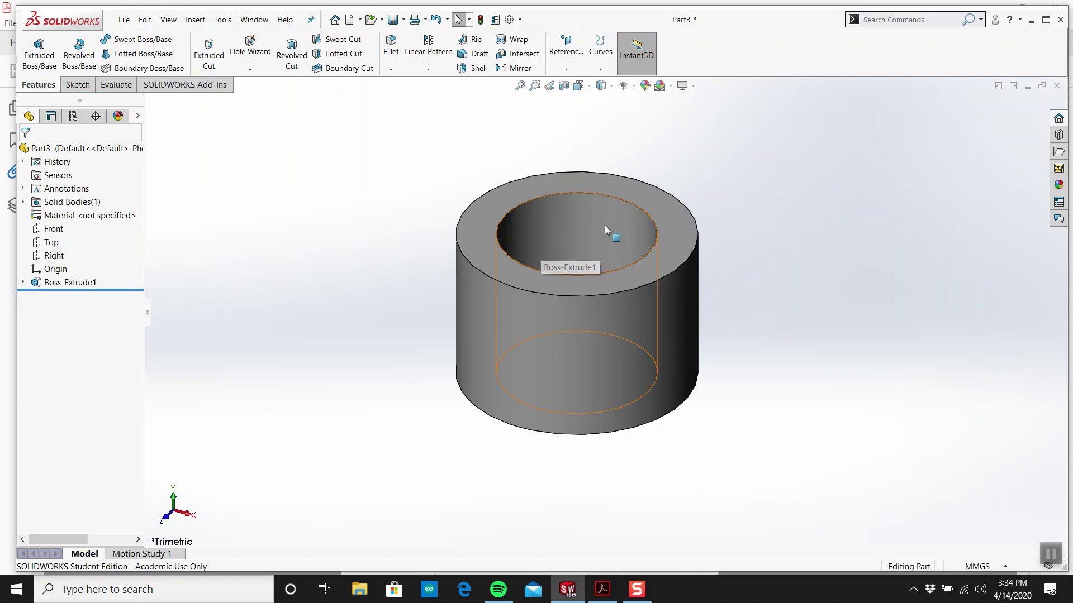
click(601, 588)
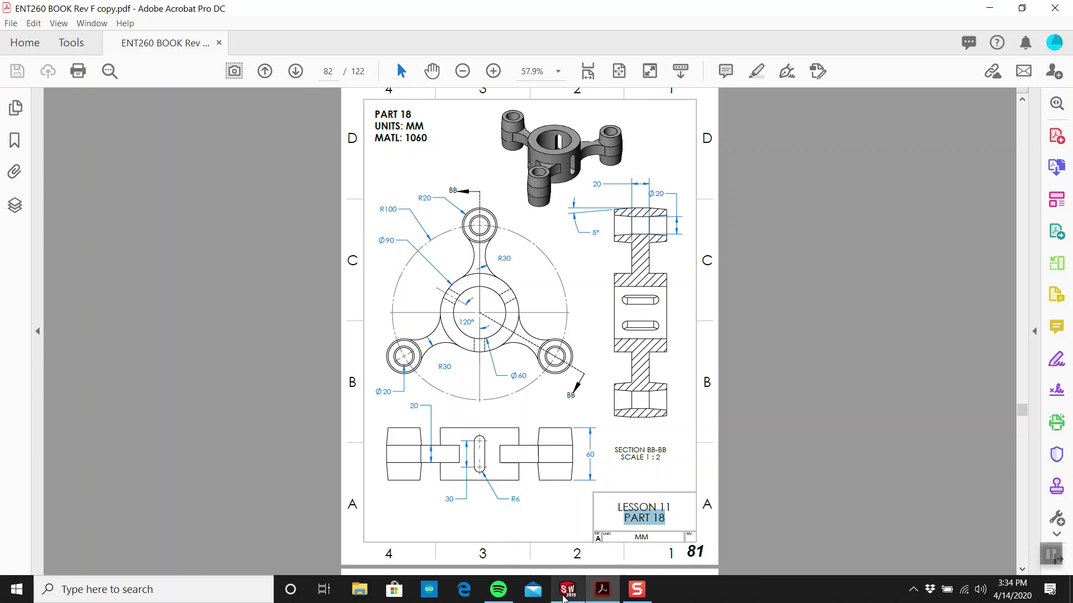
mouse_move(565, 595)
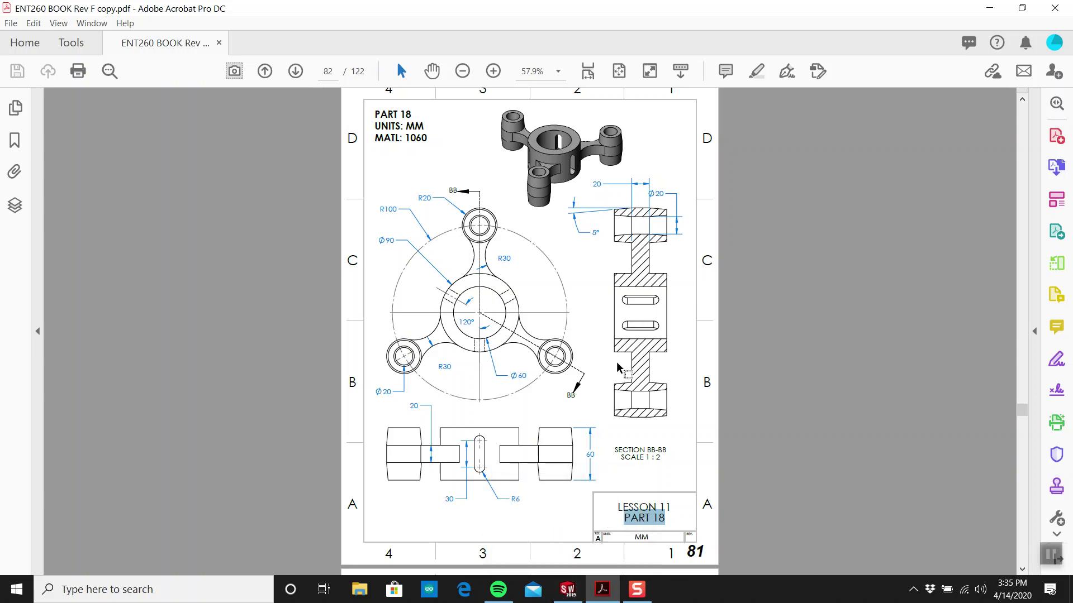
Start a new sketch on the Top plane, viewed straight down.
click(568, 590)
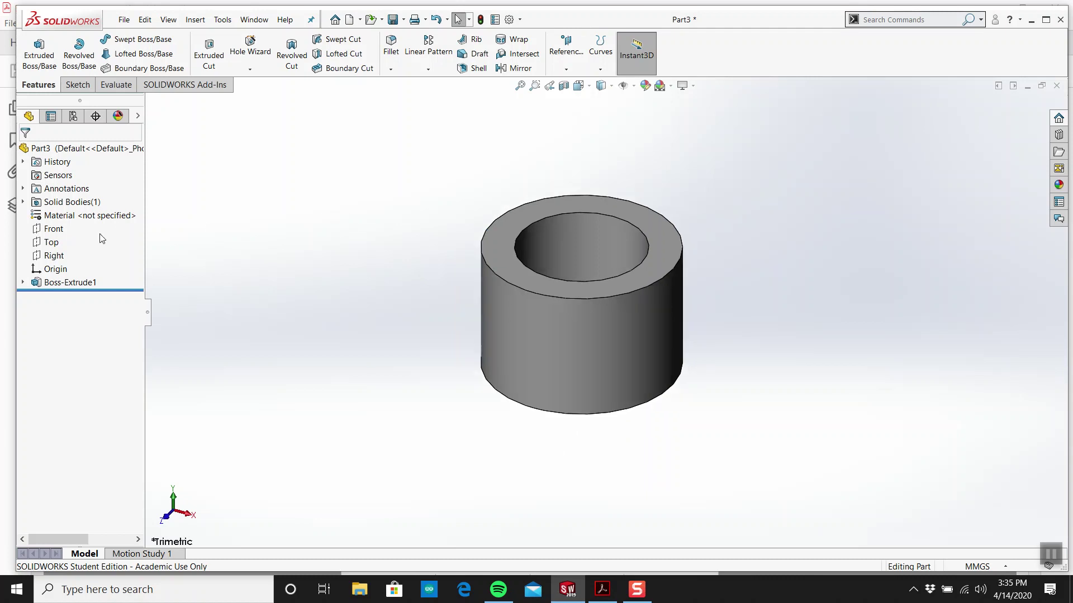
click(49, 242)
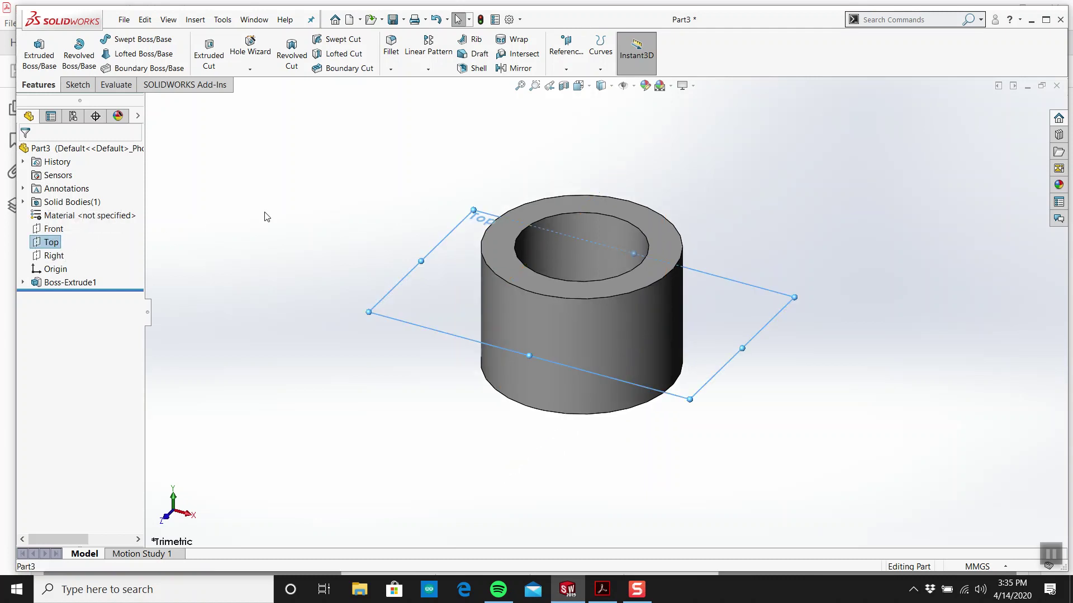
click(76, 84)
click(33, 48)
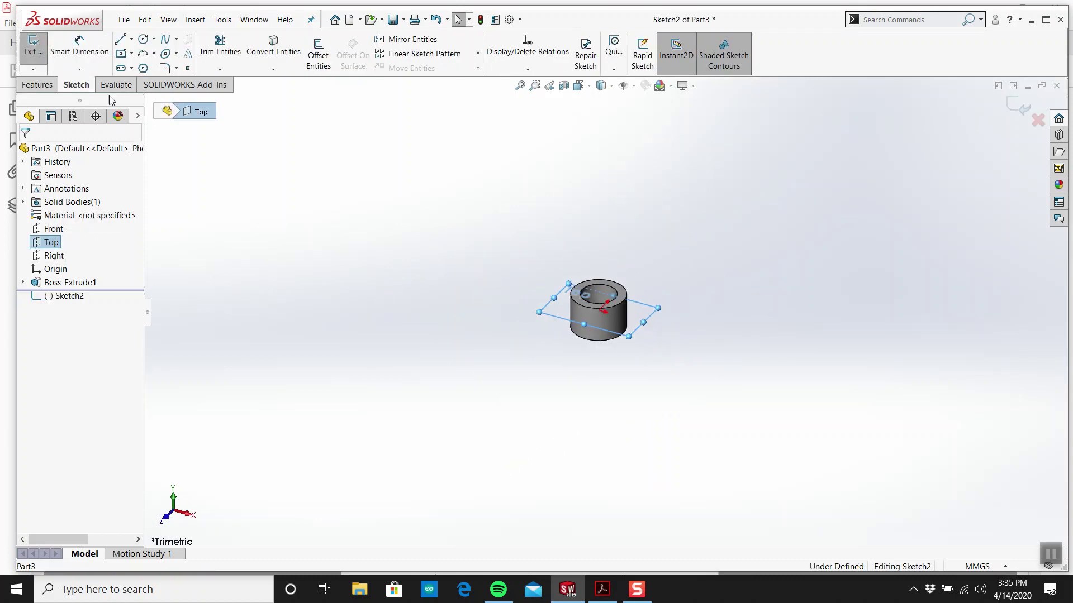
key(space)
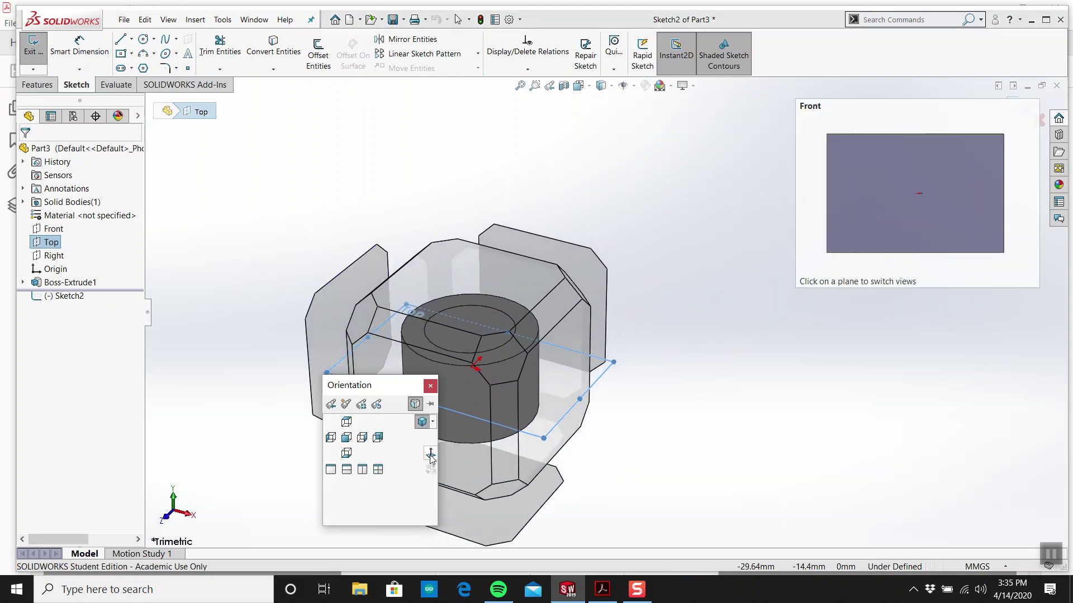
click(417, 409)
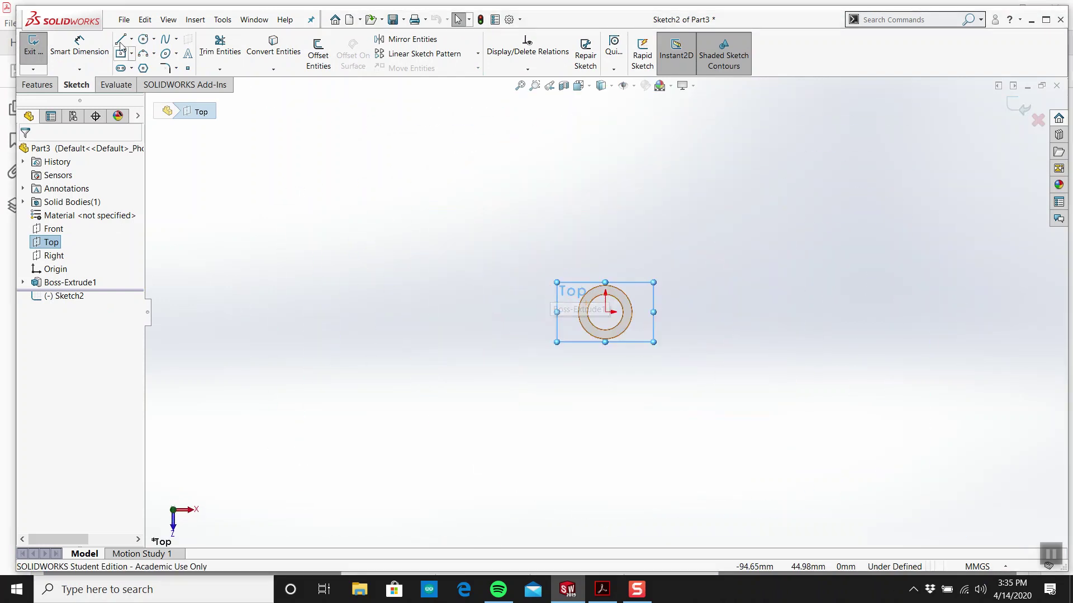
Draw an origin-centred circle and dimension its diameter to 200 mm.
click(143, 38)
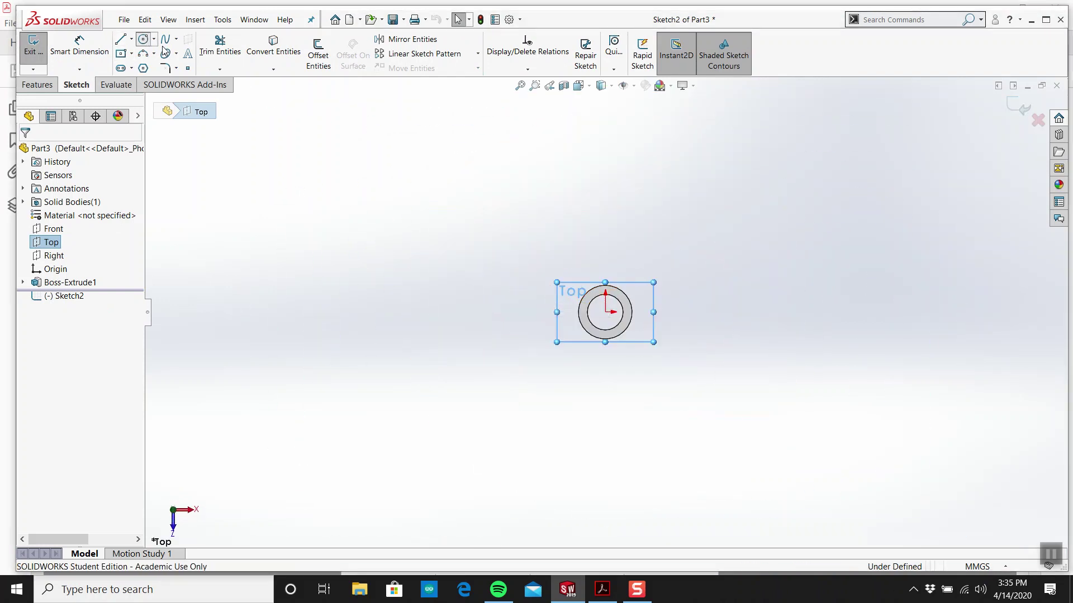
click(605, 311)
click(532, 235)
key(Escape)
click(79, 47)
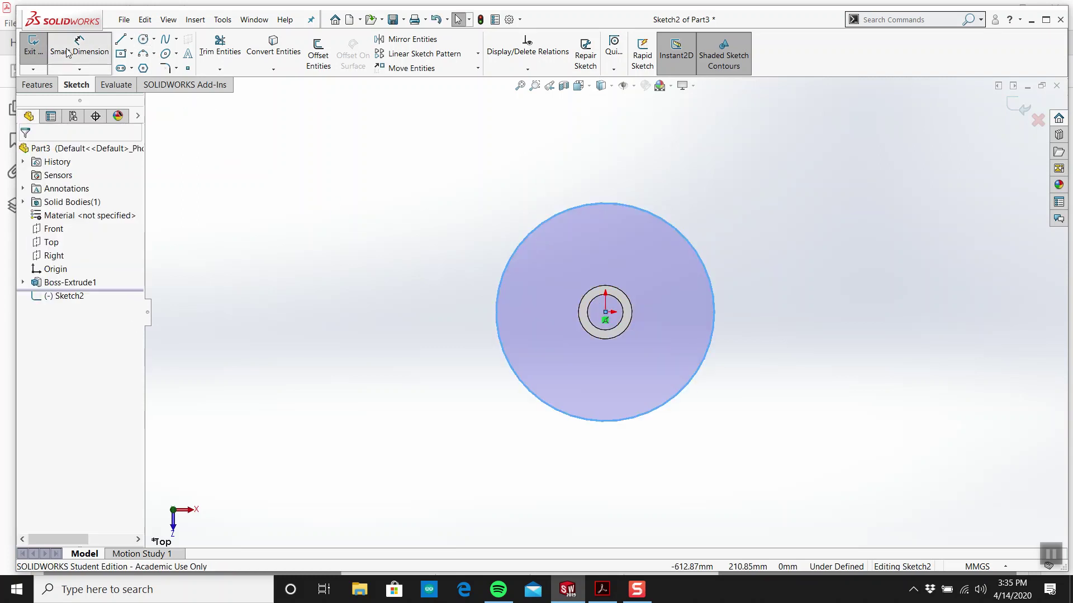
click(496, 223)
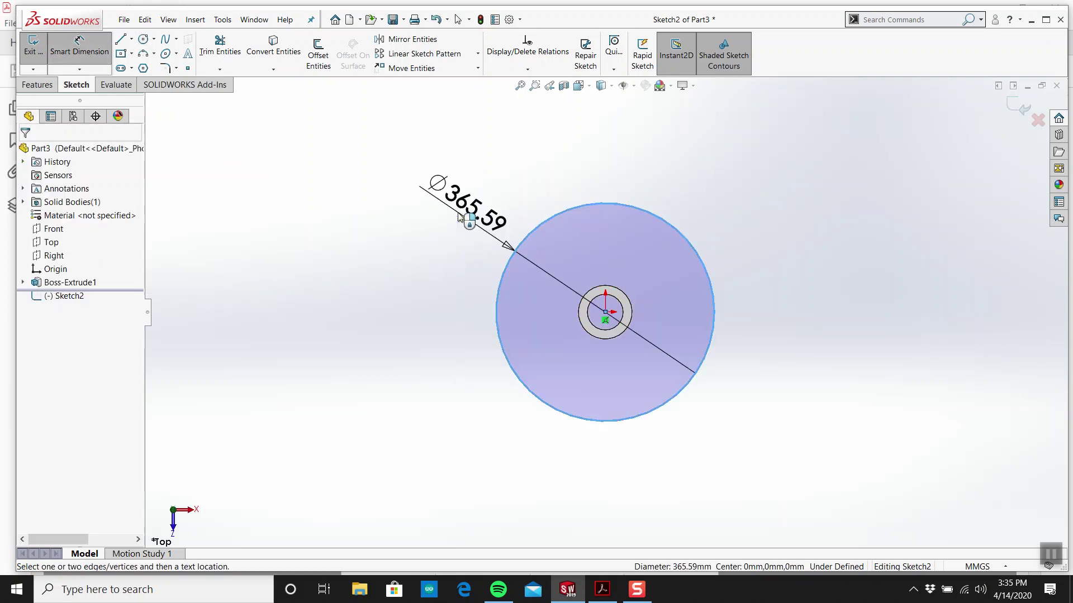
click(455, 212)
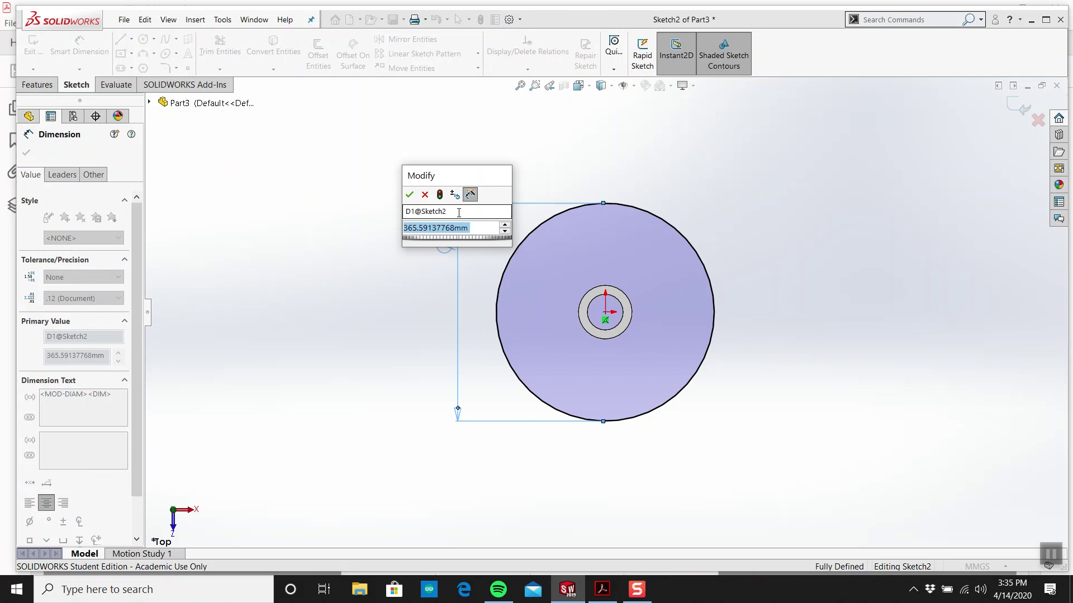
text(200)
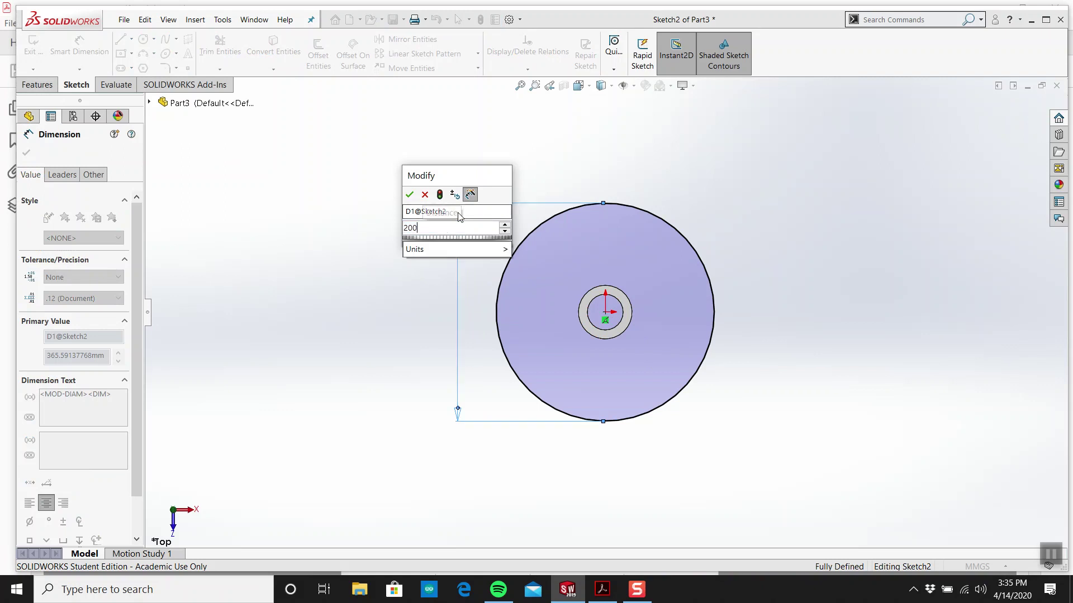
key(Return)
key(Escape)
Convert the Ø200 circle to construction geometry and reposition its dimension.
scroll(635, 264, down, 2)
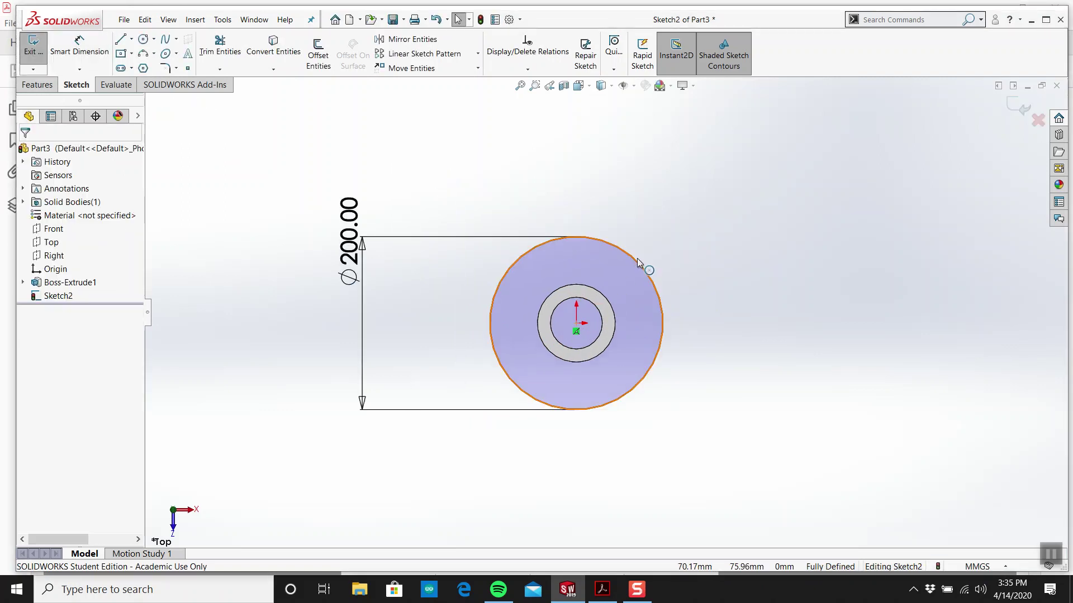
click(647, 268)
click(45, 330)
click(199, 314)
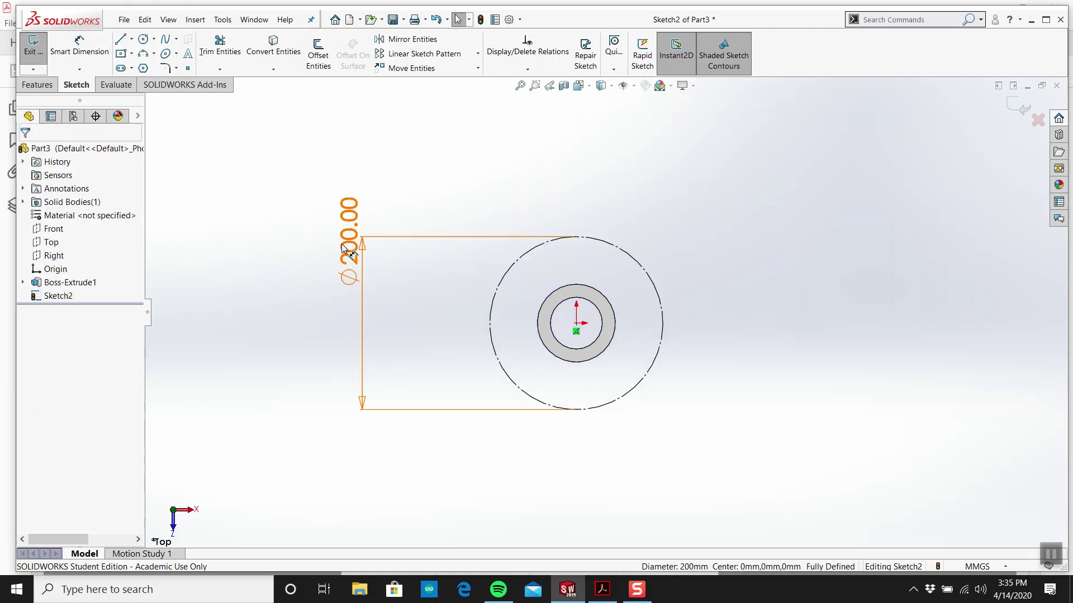
drag(350, 232, 390, 330)
key(Escape)
scroll(651, 253, down, 3)
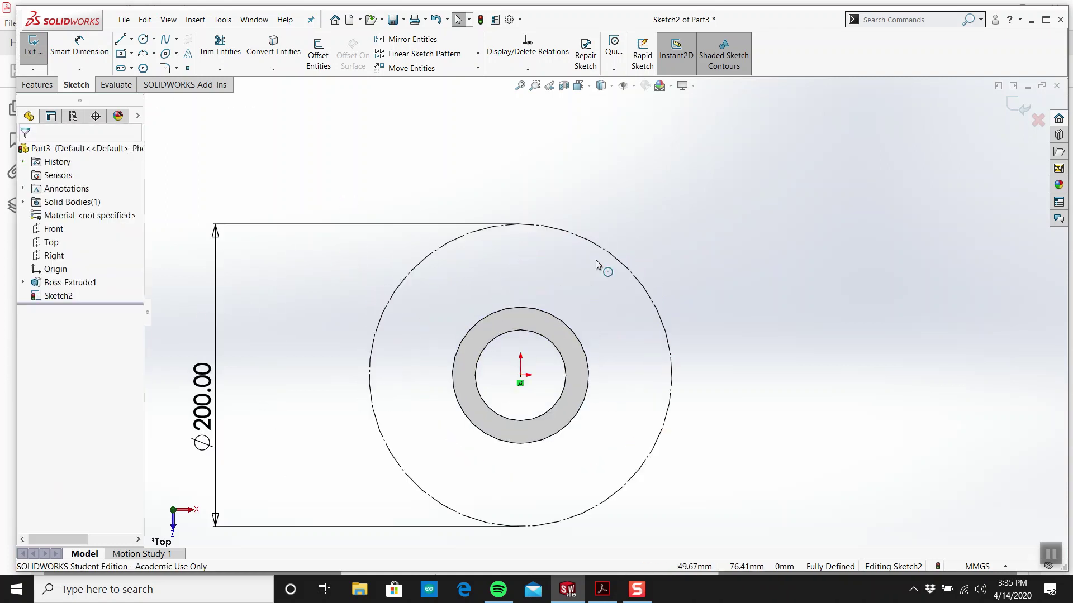
Draw a vertical centerline up from the origin.
click(131, 39)
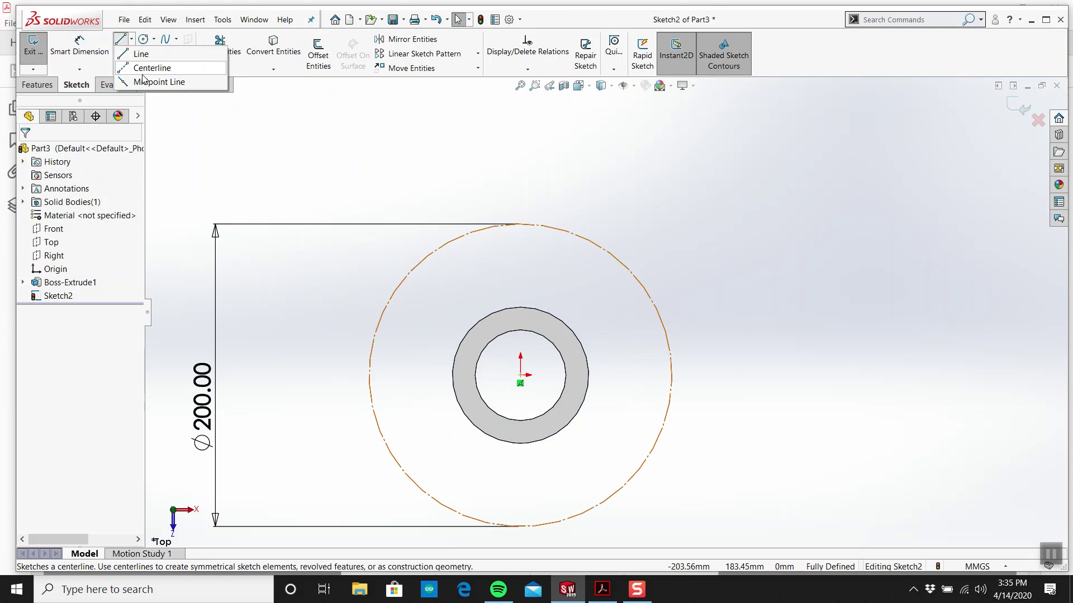
click(142, 67)
mouse_move(520, 375)
mouse_down()
mouse_move(537, 154)
mouse_move(520, 145)
mouse_up()
key(Escape)
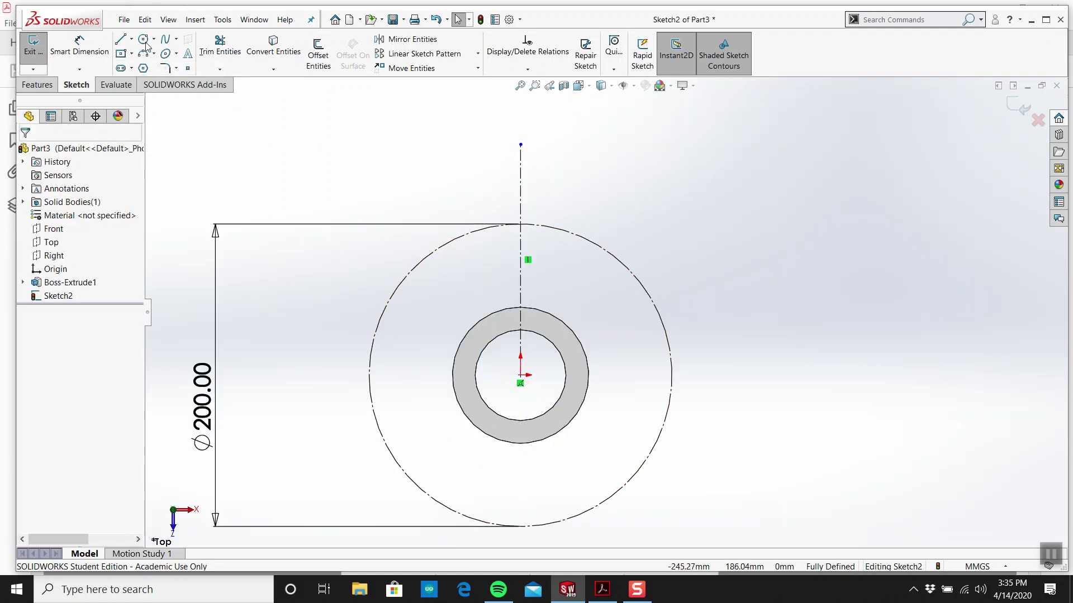
Add a Ø40 circle where the centerline meets the Ø200 circle, then view the drawing PDF.
click(143, 39)
drag(520, 224, 531, 246)
key(Escape)
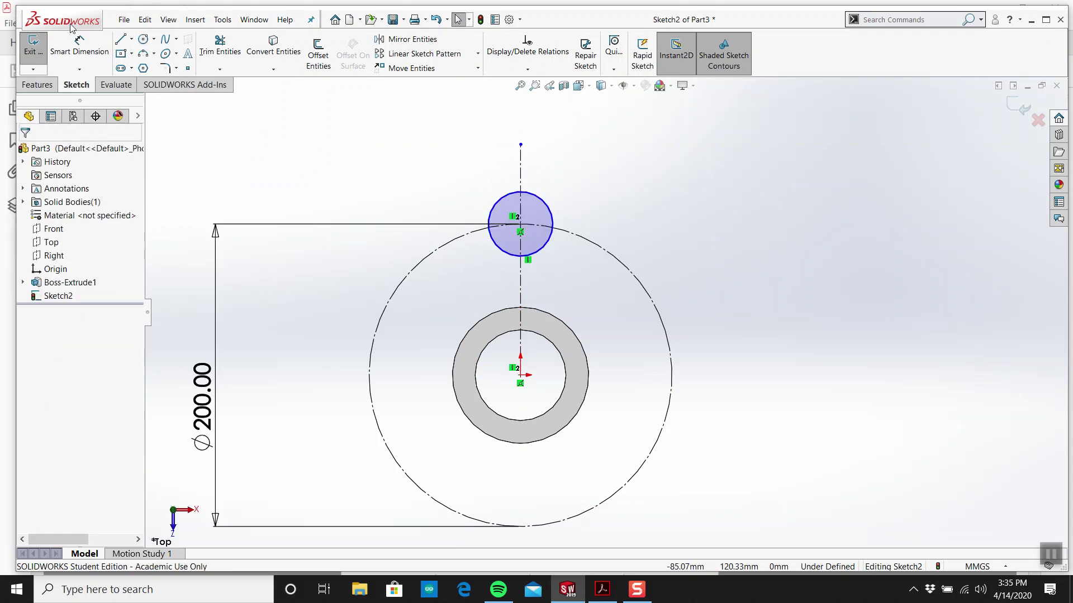
click(78, 43)
click(539, 204)
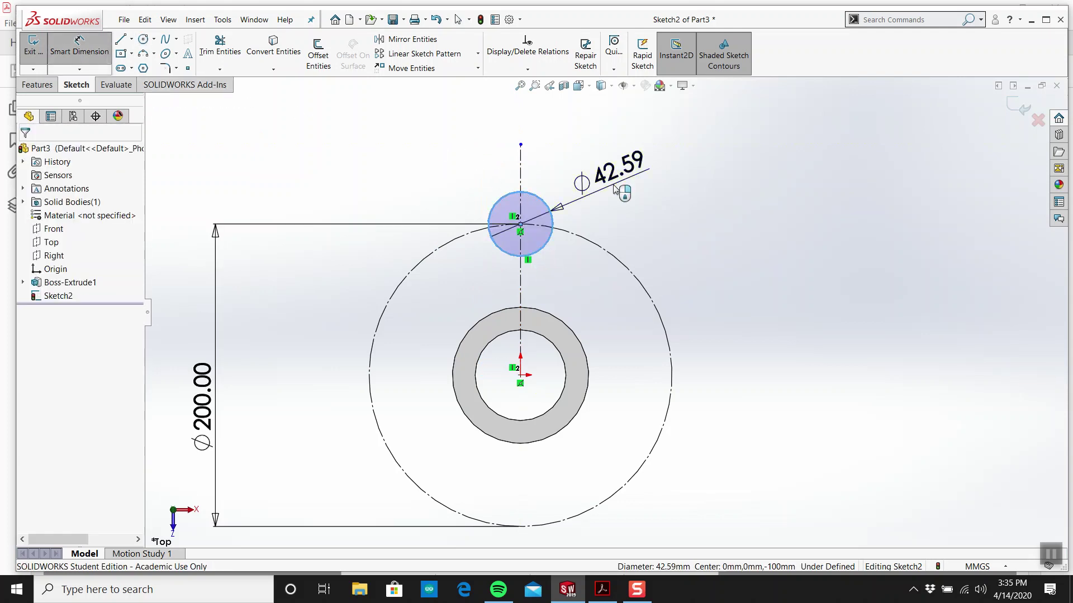
click(613, 190)
text(40)
key(Return)
key(Escape)
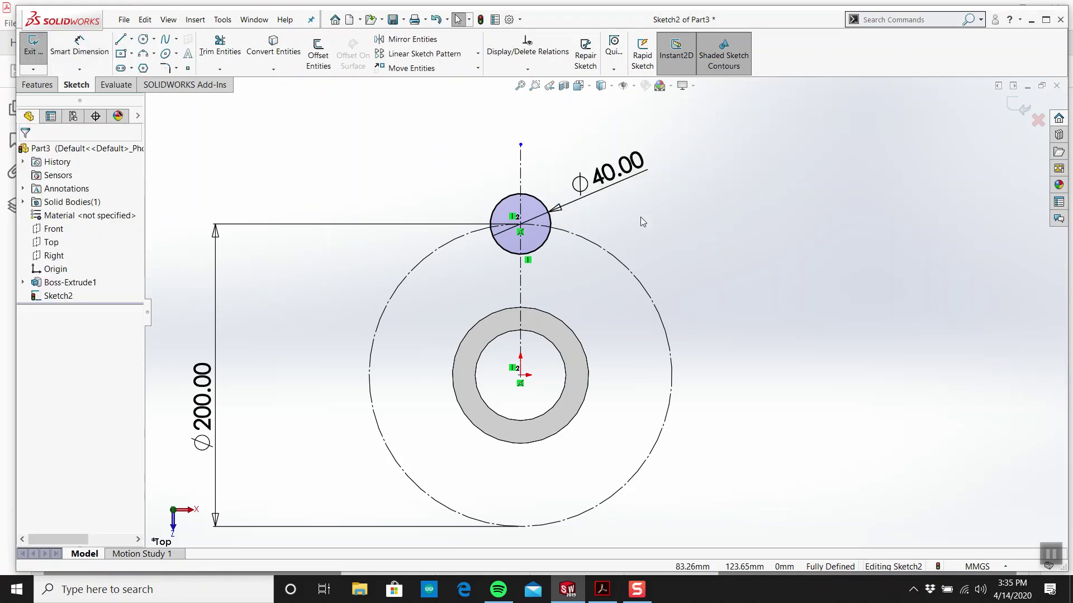
click(602, 590)
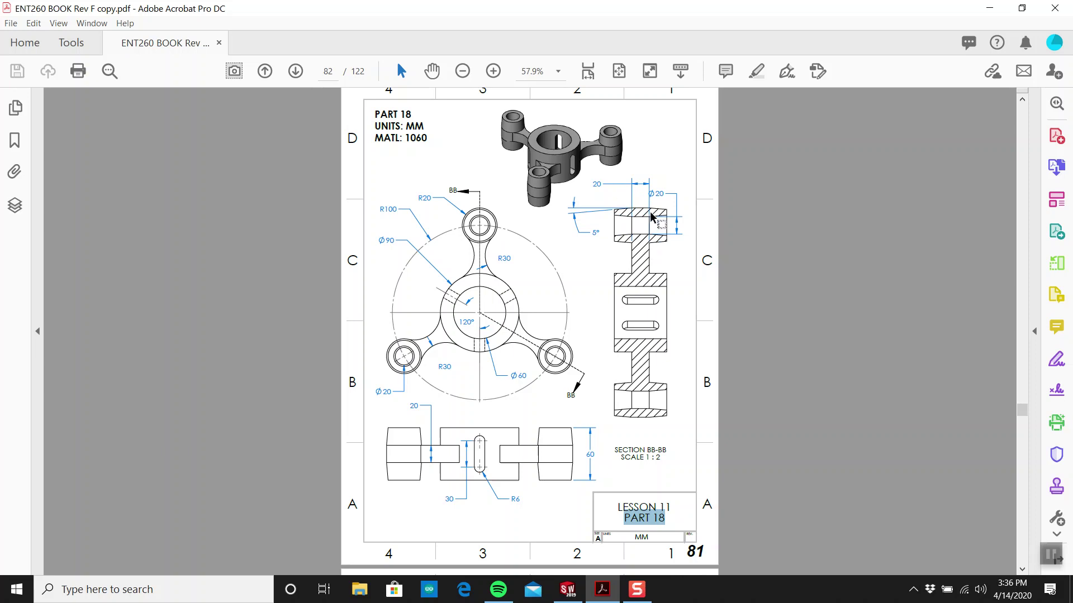
click(567, 589)
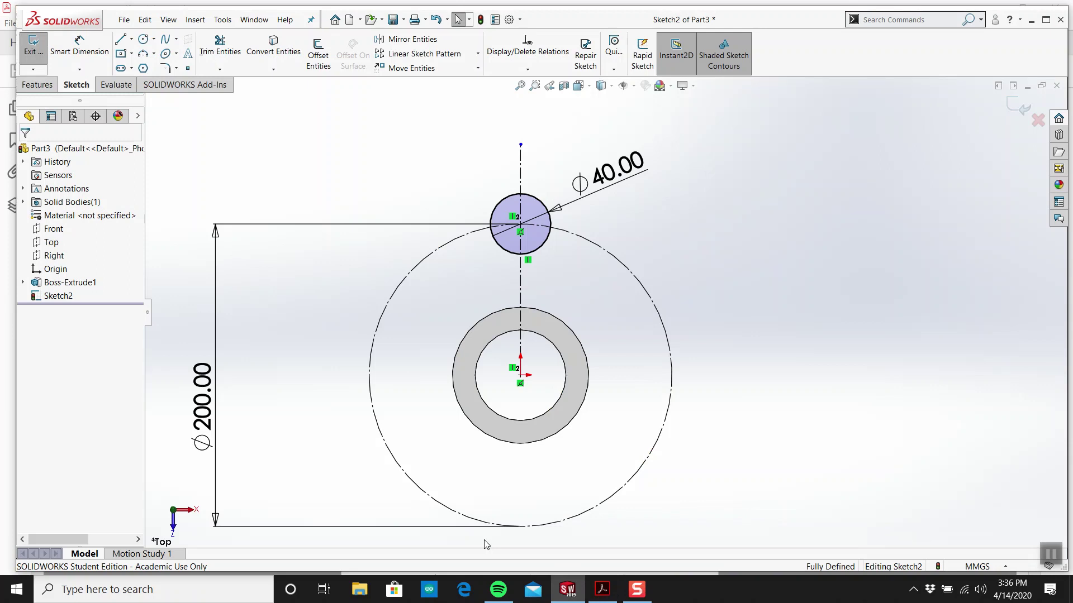
click(595, 591)
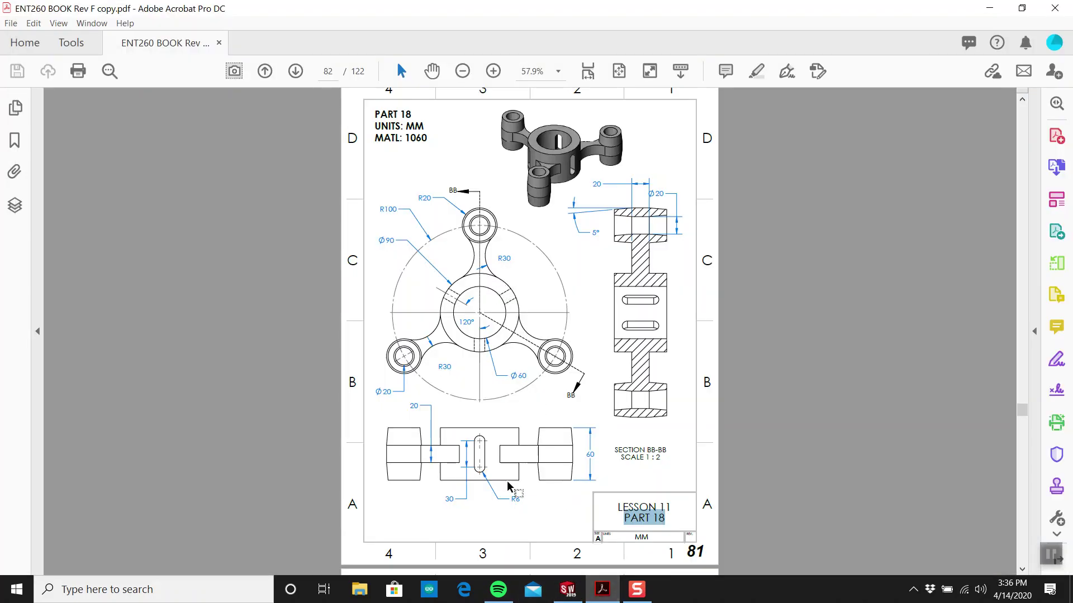
click(568, 591)
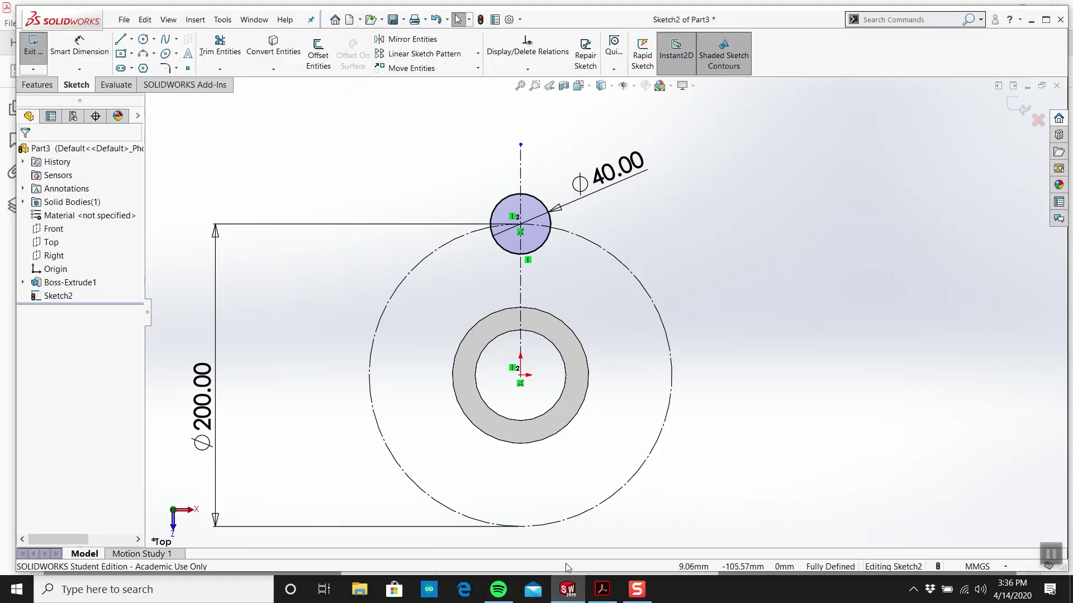
click(601, 590)
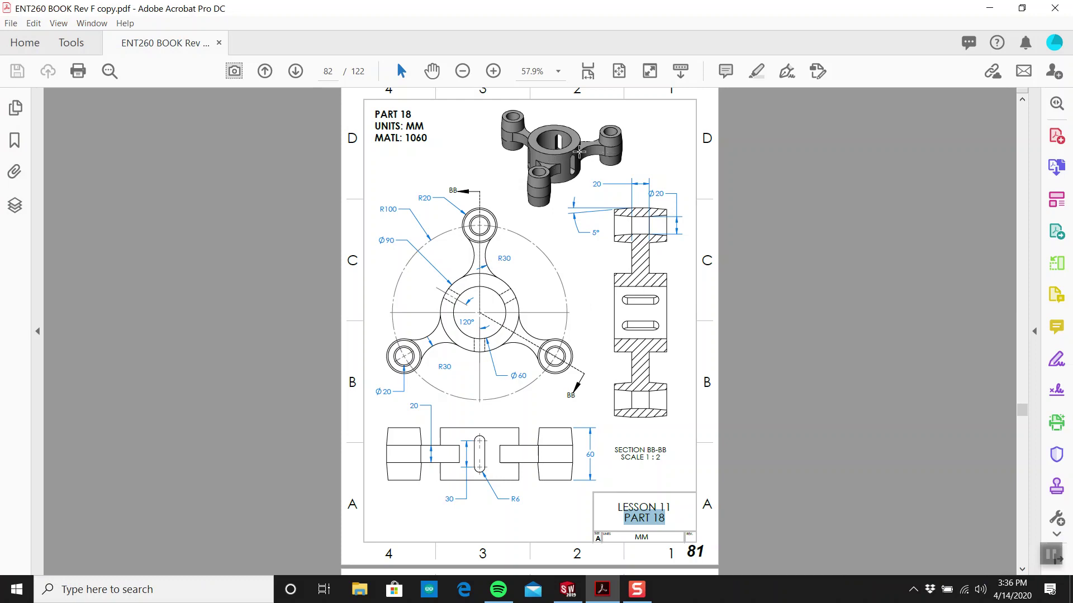
Draw two three-point arcs from either side of the Ø40 circle down to the hub ring.
click(567, 590)
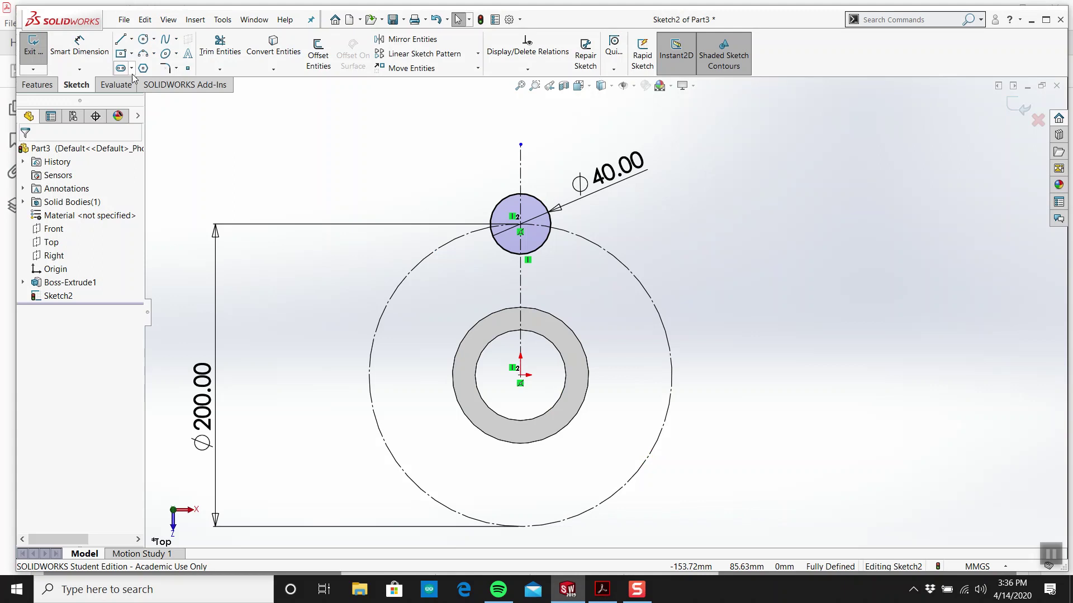
click(153, 53)
click(168, 96)
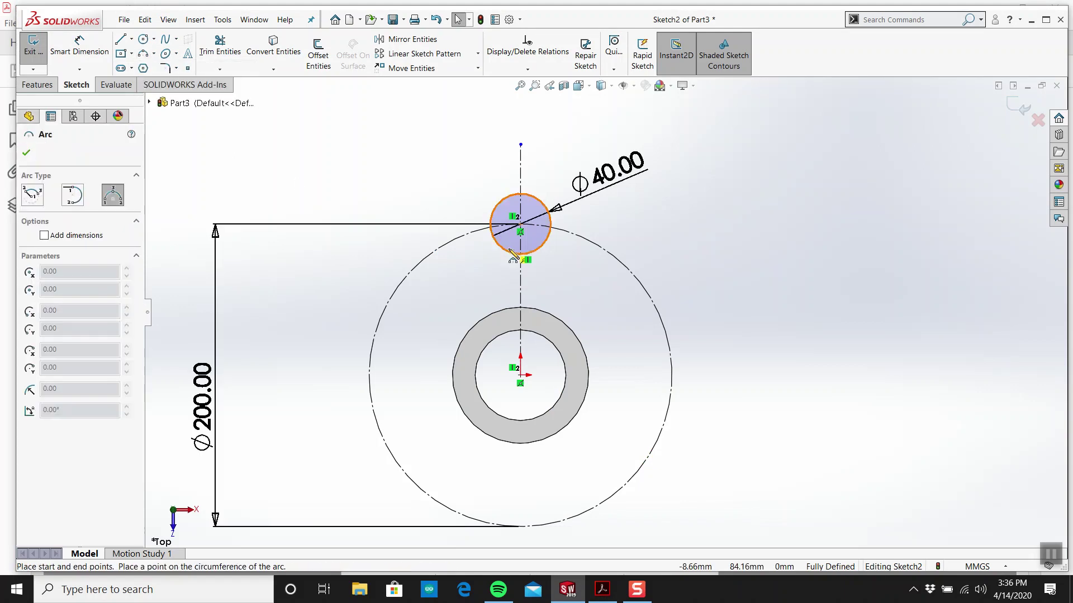
click(493, 237)
click(490, 315)
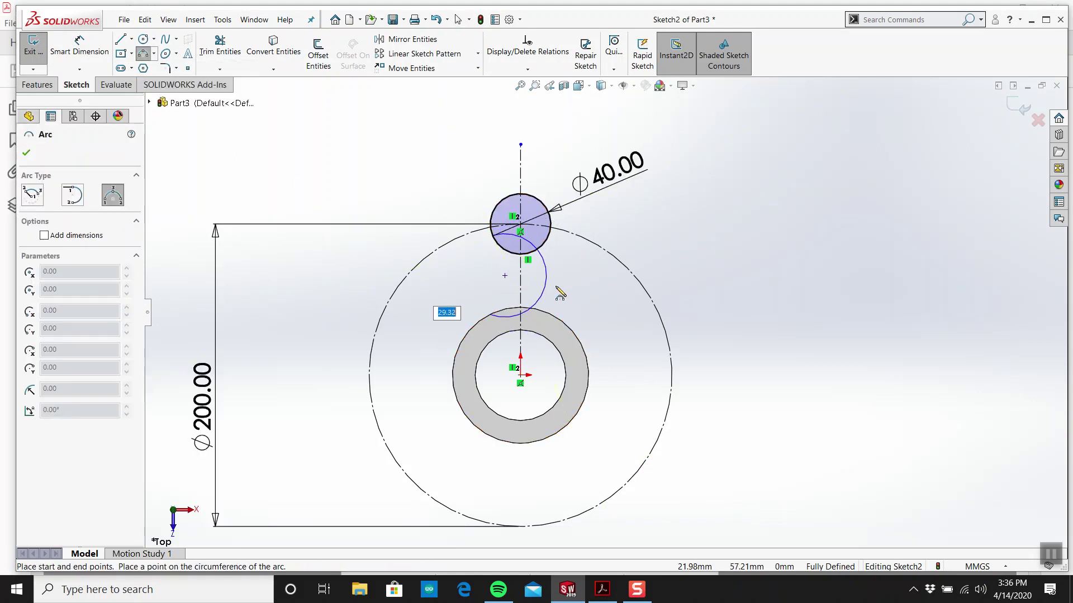
click(502, 274)
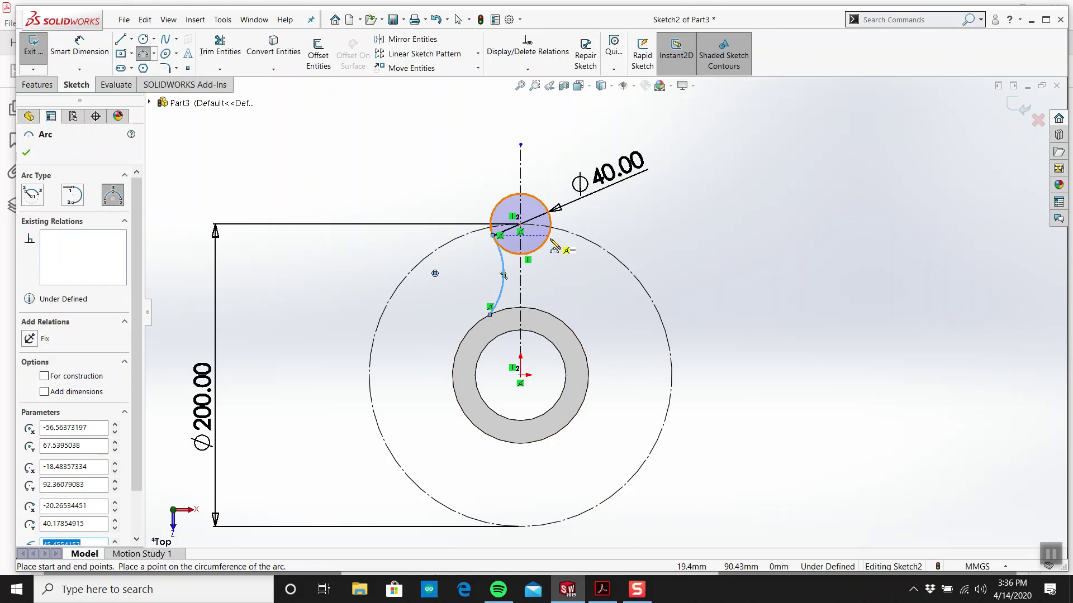
click(548, 234)
click(543, 312)
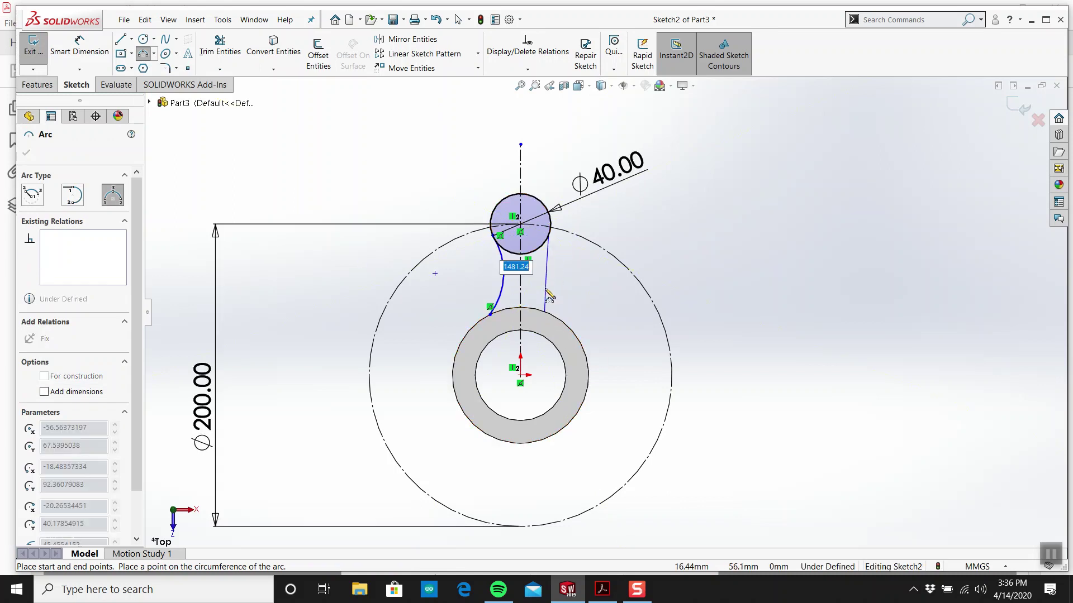
click(546, 291)
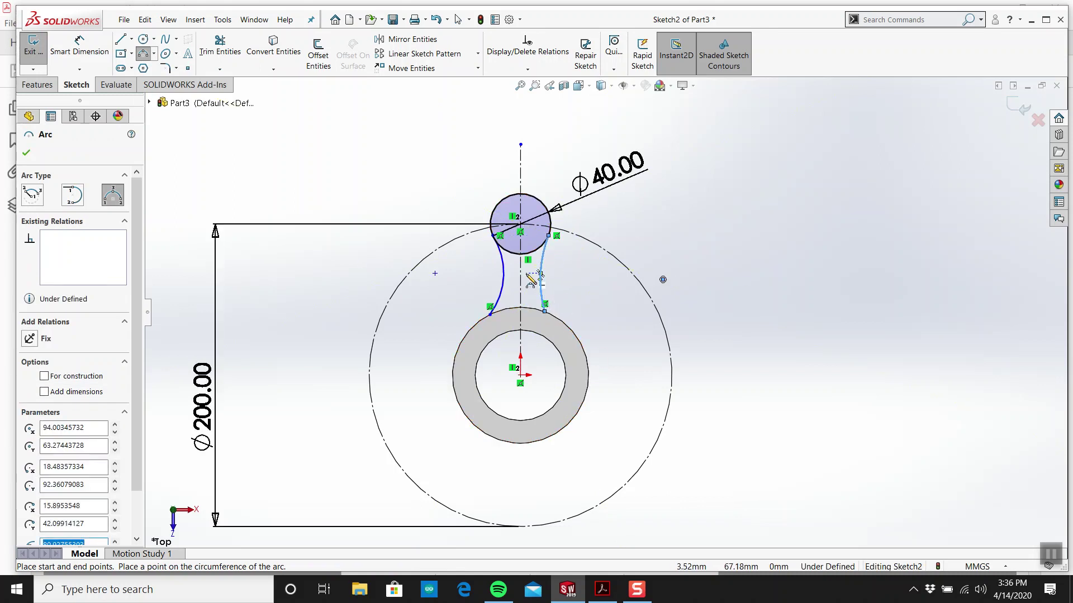
key(Escape)
scroll(504, 259, down, 5)
drag(555, 293, 506, 257)
Make the left arc tangent to the Ø40 circle and the converted hub outer circle.
click(29, 368)
key(Escape)
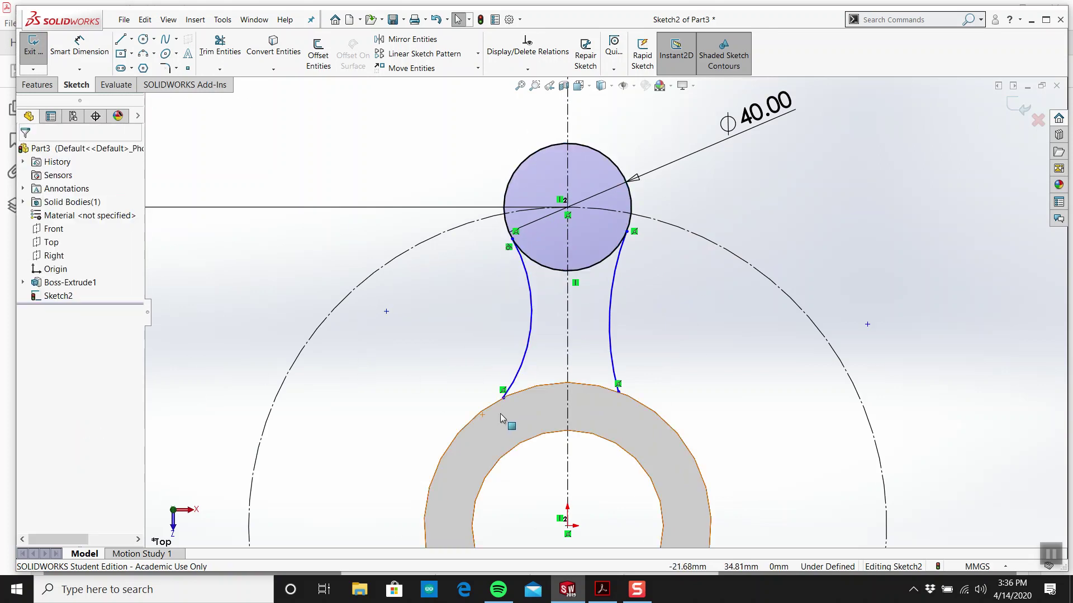
click(523, 396)
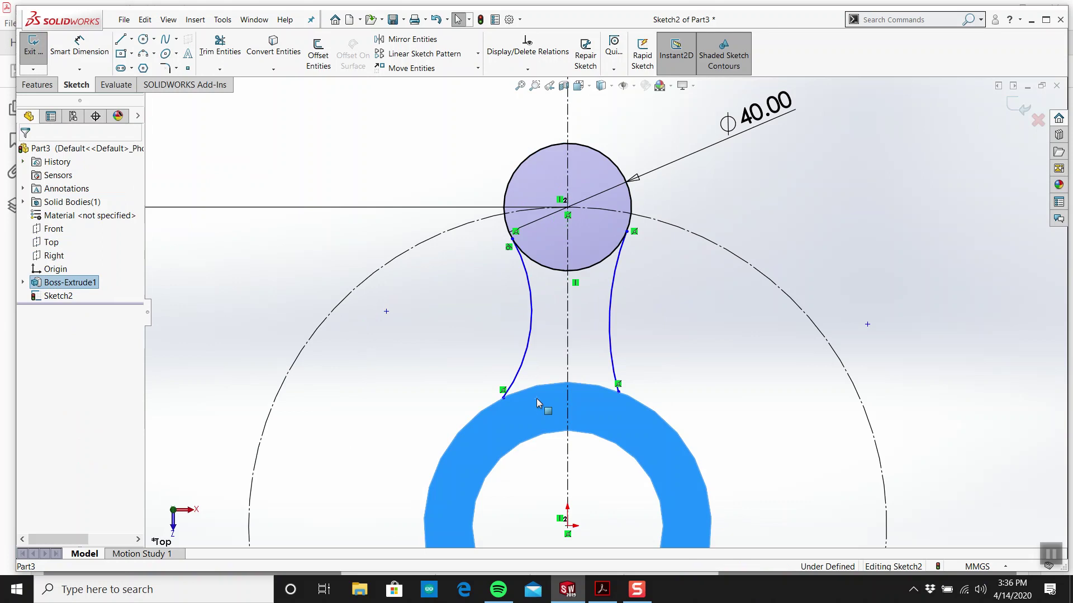
click(275, 47)
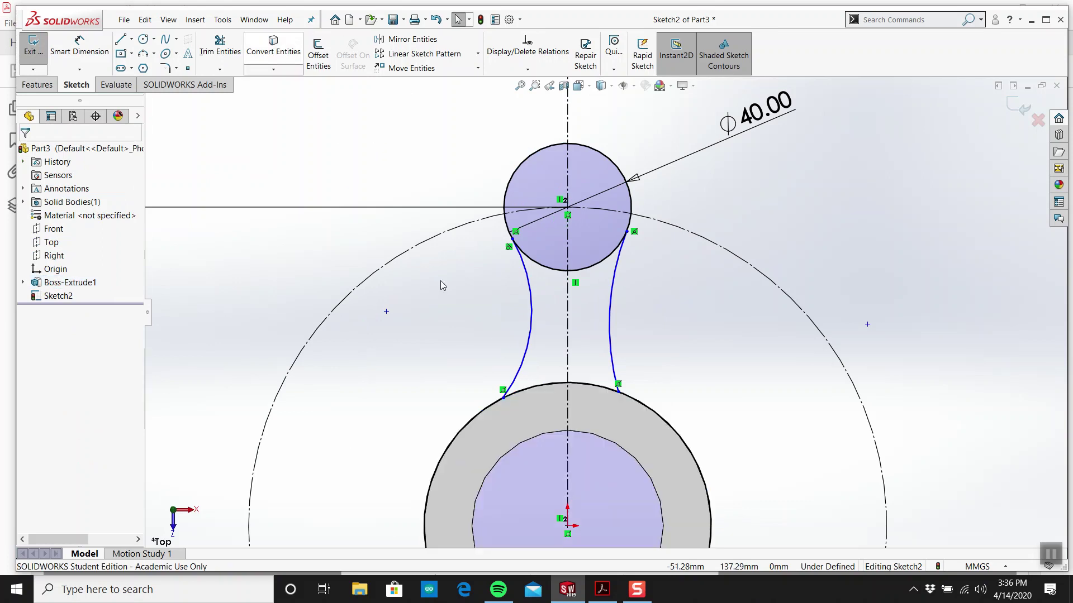
click(531, 382)
ctrl+click(524, 365)
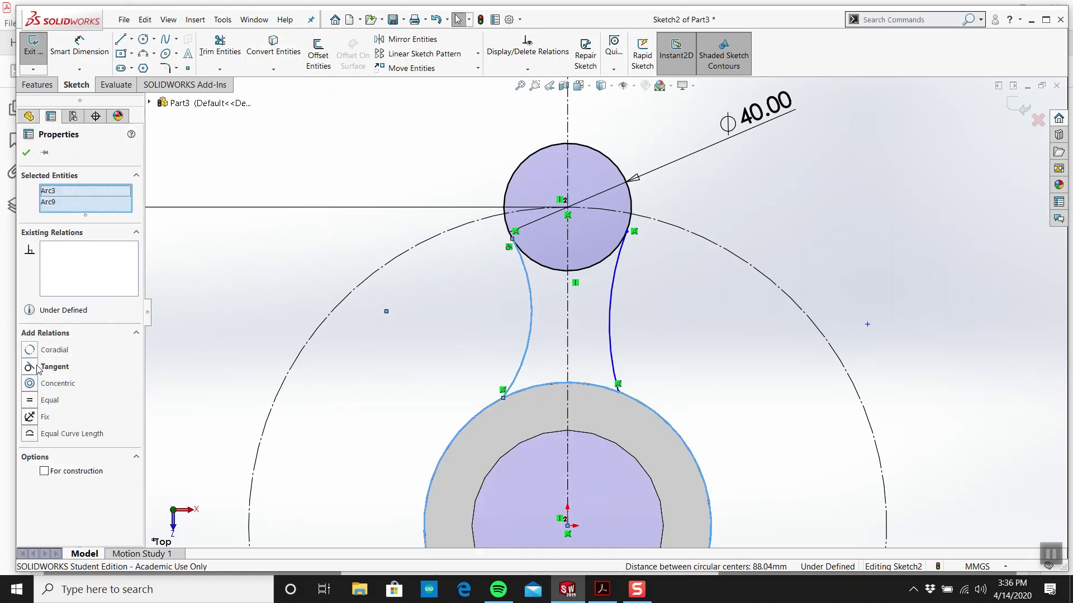
click(564, 347)
key(Escape)
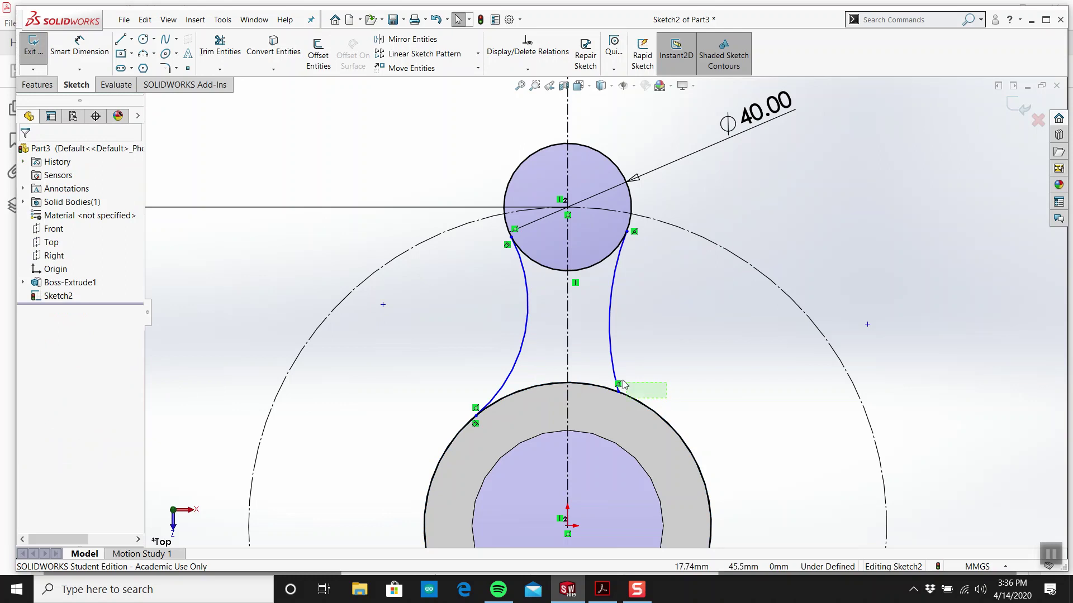
Make the right arc tangent to the hub circle and the Ø40 circle.
click(607, 371)
ctrl+click(631, 398)
click(30, 367)
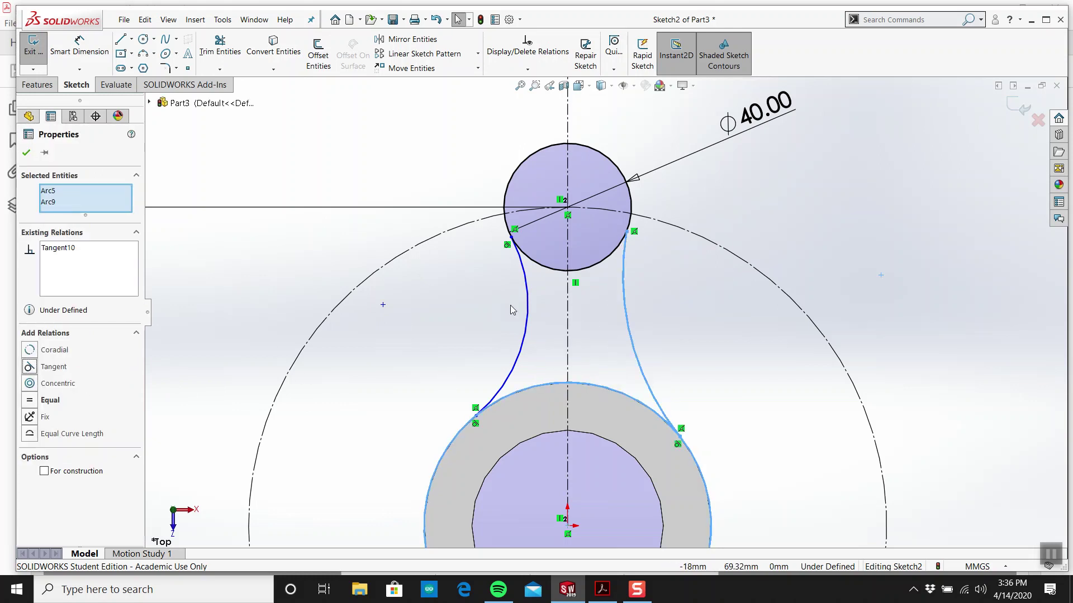
key(Escape)
drag(683, 288, 605, 245)
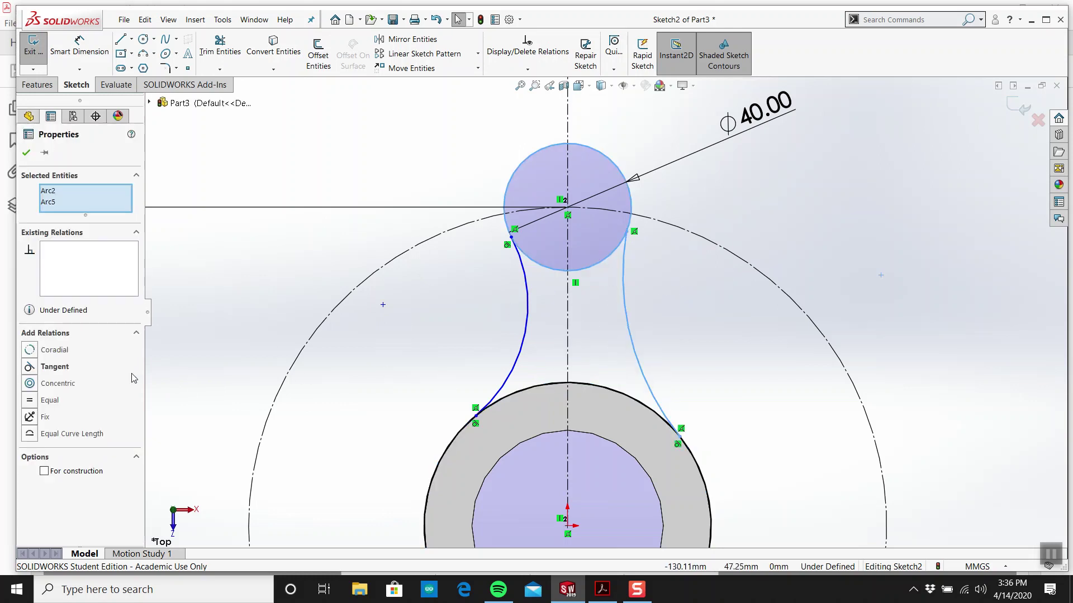
click(35, 367)
key(Escape)
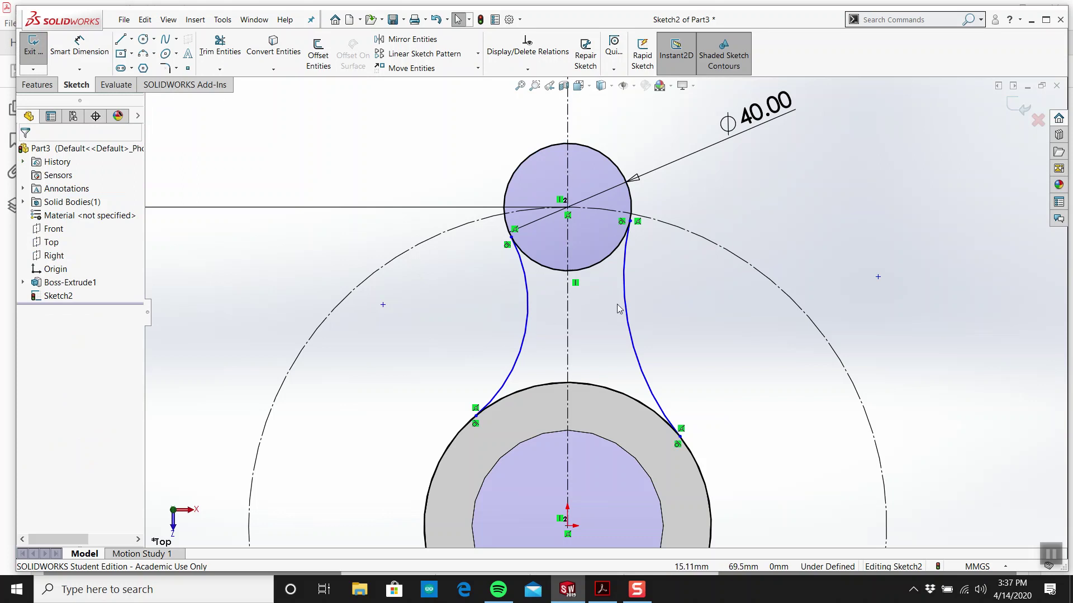
Dimension the right neck arc to R30, as shown on the drawing.
key(alt+Tab)
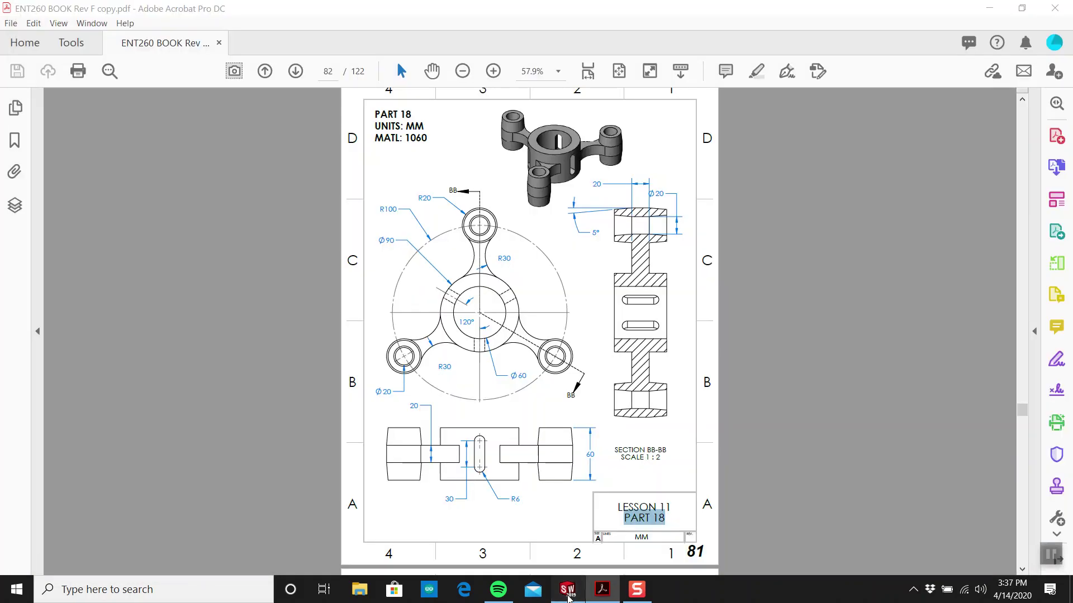
key(alt+Tab)
right_drag(723, 367, 745, 330)
click(634, 335)
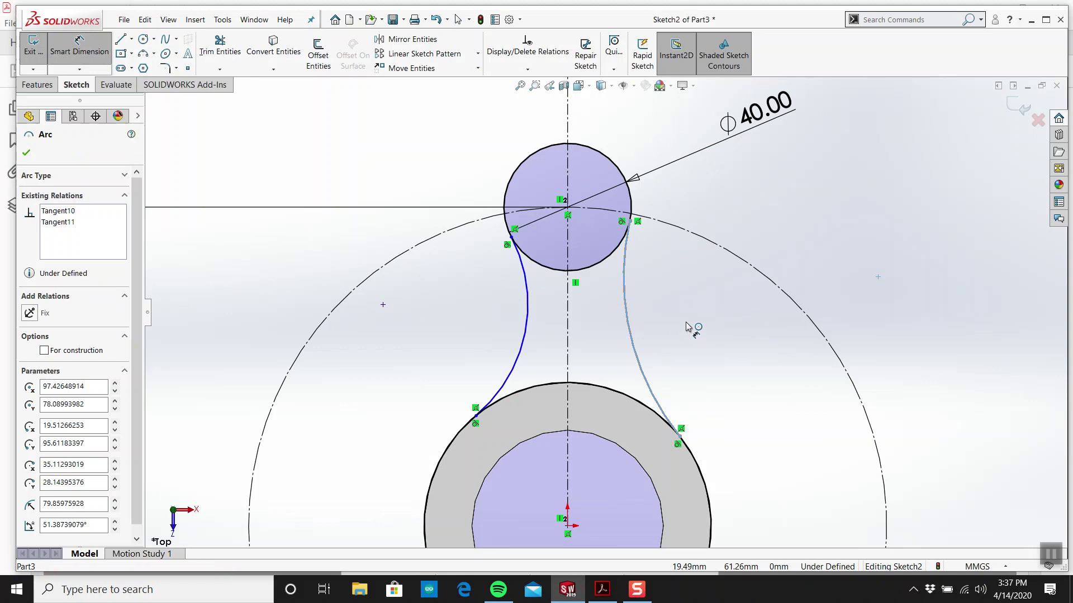
click(714, 323)
key(Return)
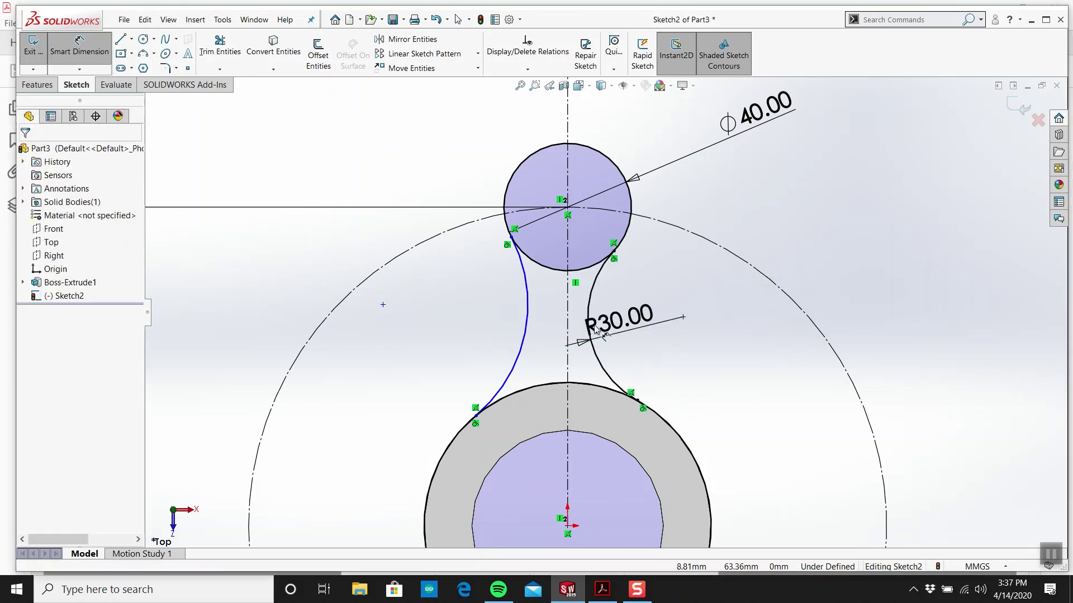
key(Escape)
Add an Equal relation between the two neck arcs.
click(590, 313)
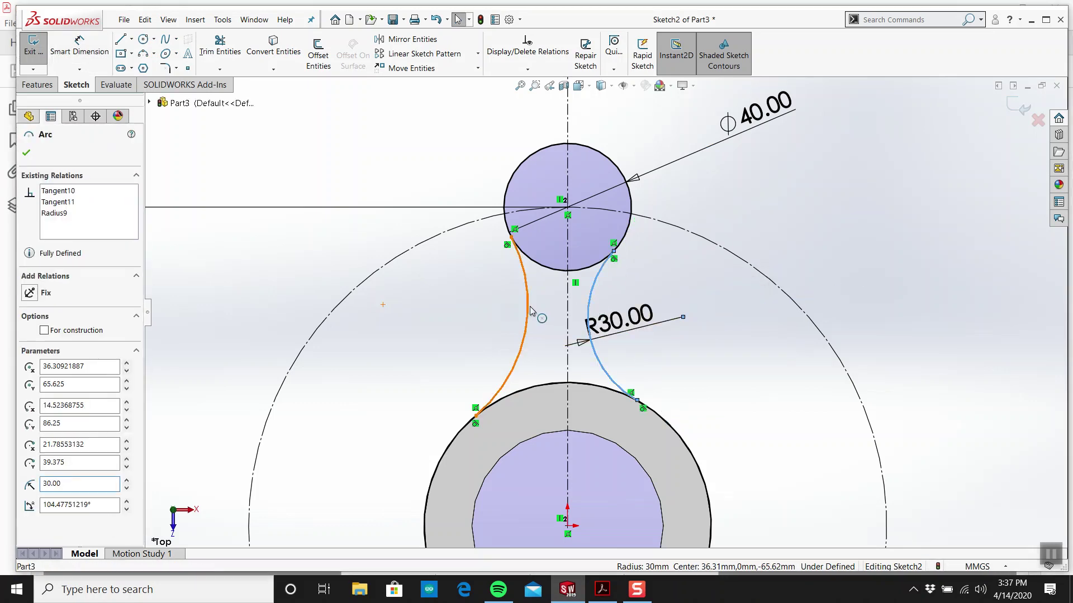
ctrl+click(534, 311)
click(522, 328)
click(524, 329)
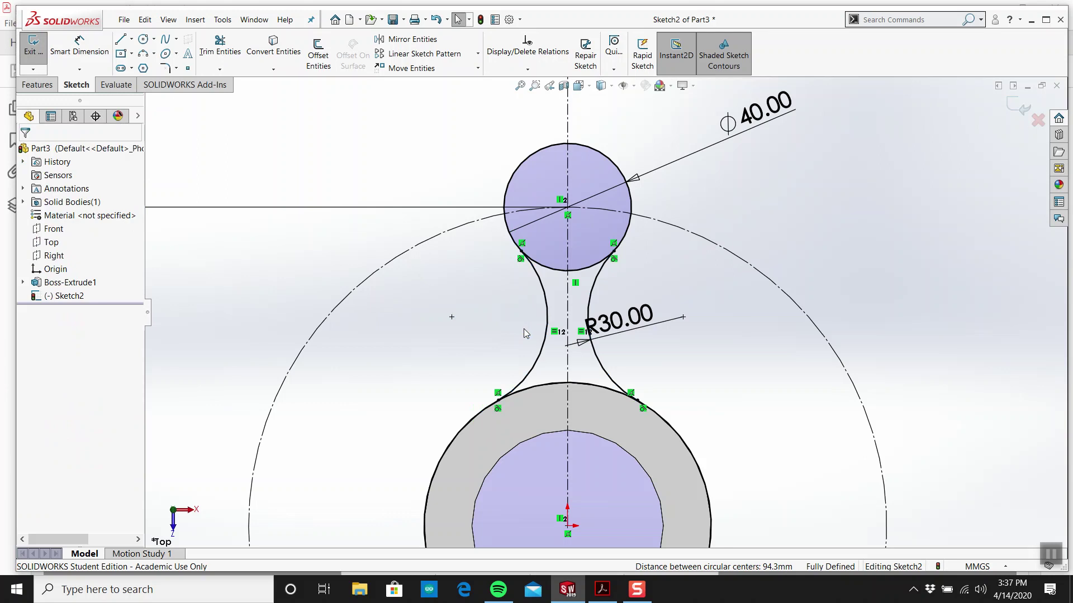
scroll(615, 279, up, 3)
scroll(642, 263, down, 3)
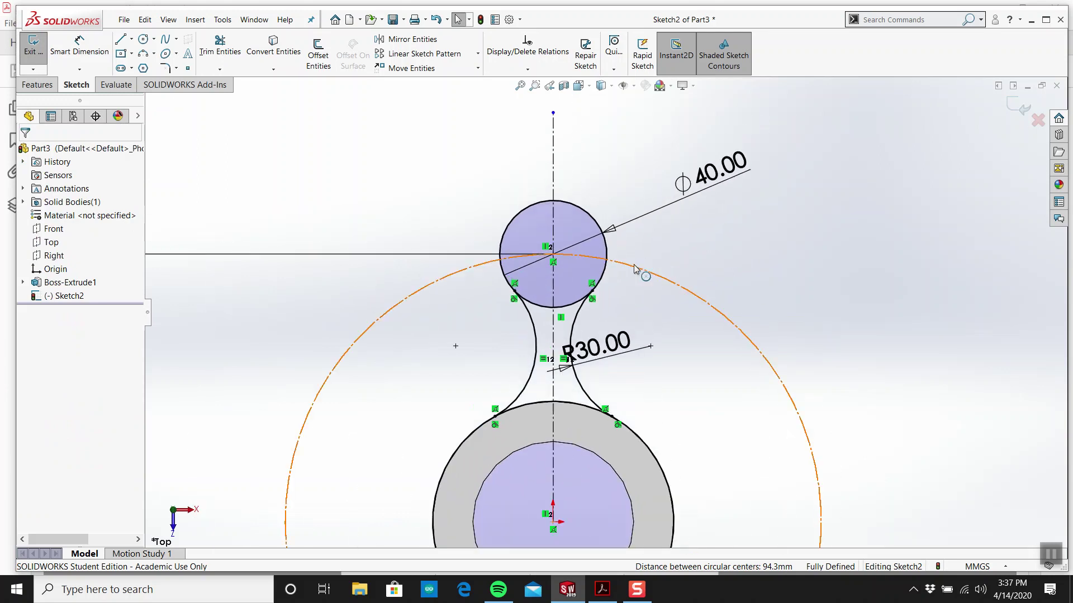
scroll(400, 233, up, 2)
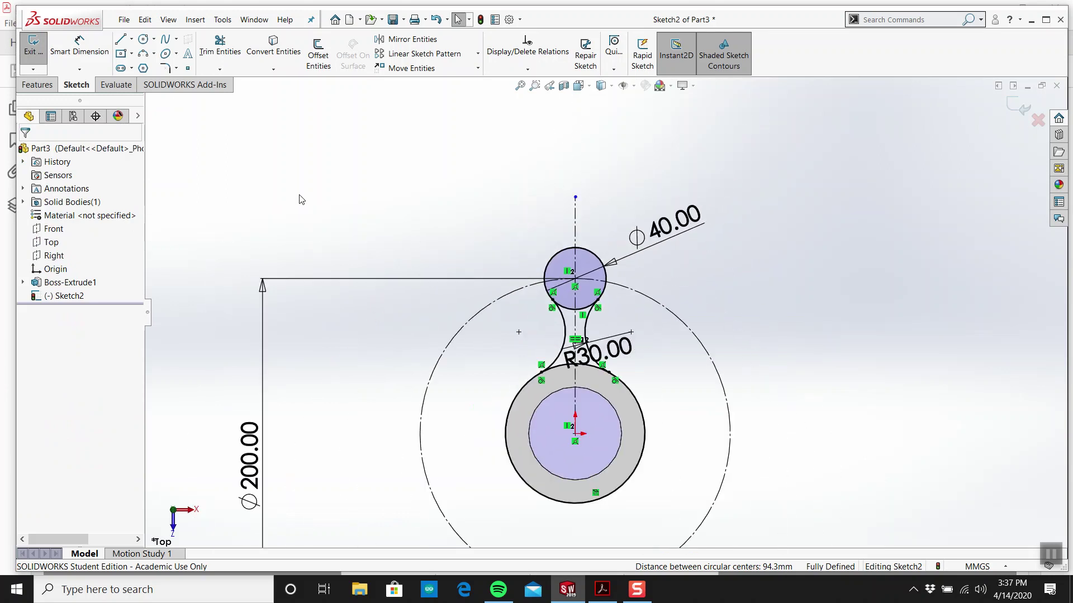
Trim the Ø40 circle's inner arcs into one arm outline and exit the sketch.
click(219, 47)
scroll(548, 313, down, 4)
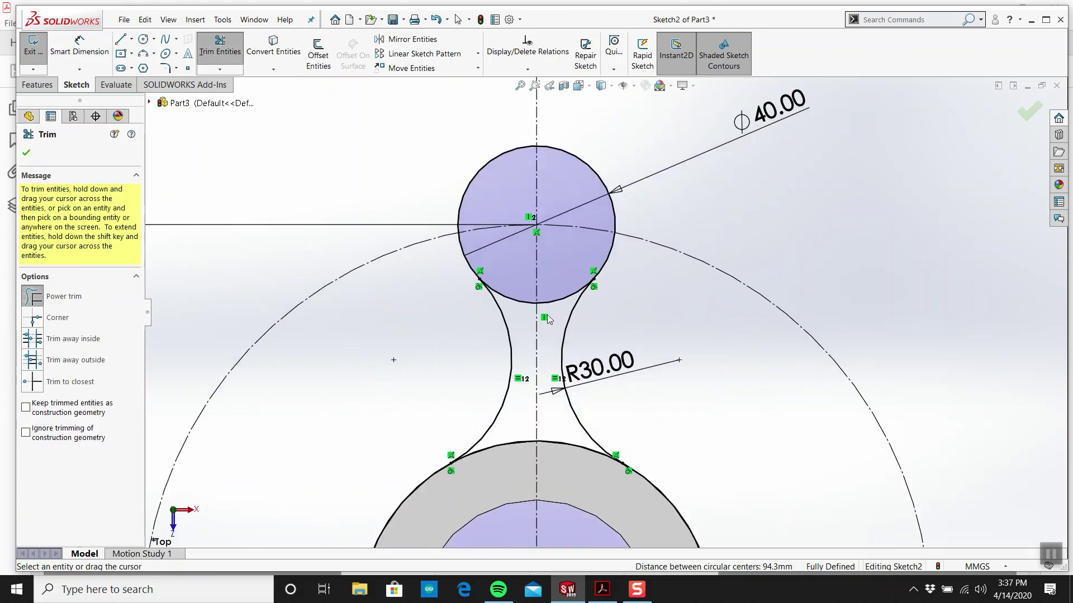
mouse_move(521, 317)
mouse_down()
mouse_move(515, 291)
mouse_move(555, 295)
mouse_up()
key(Escape)
scroll(578, 288, up, 2)
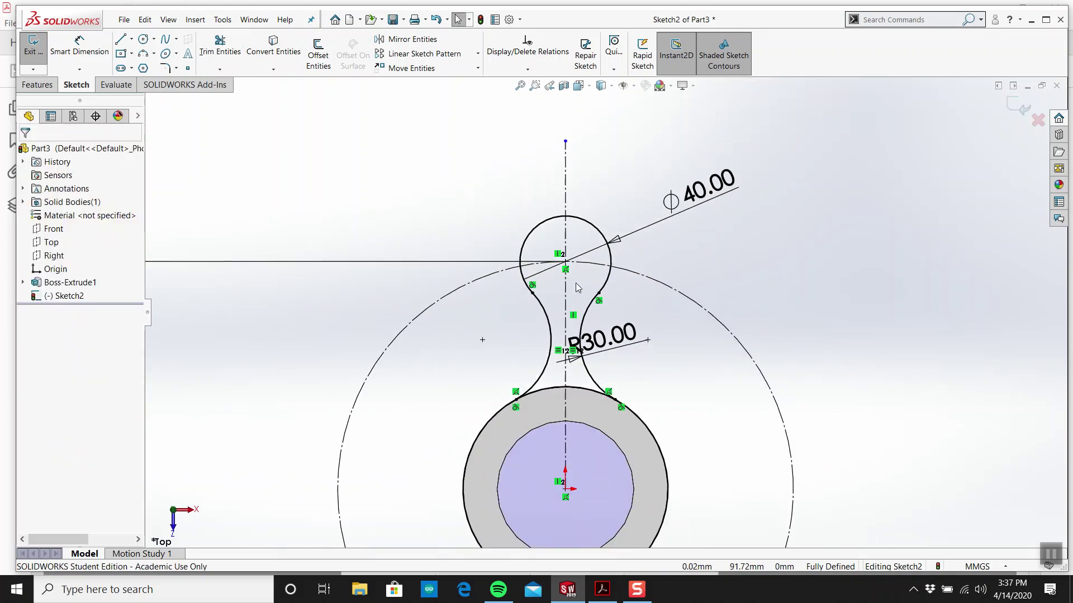
click(1016, 106)
click(601, 589)
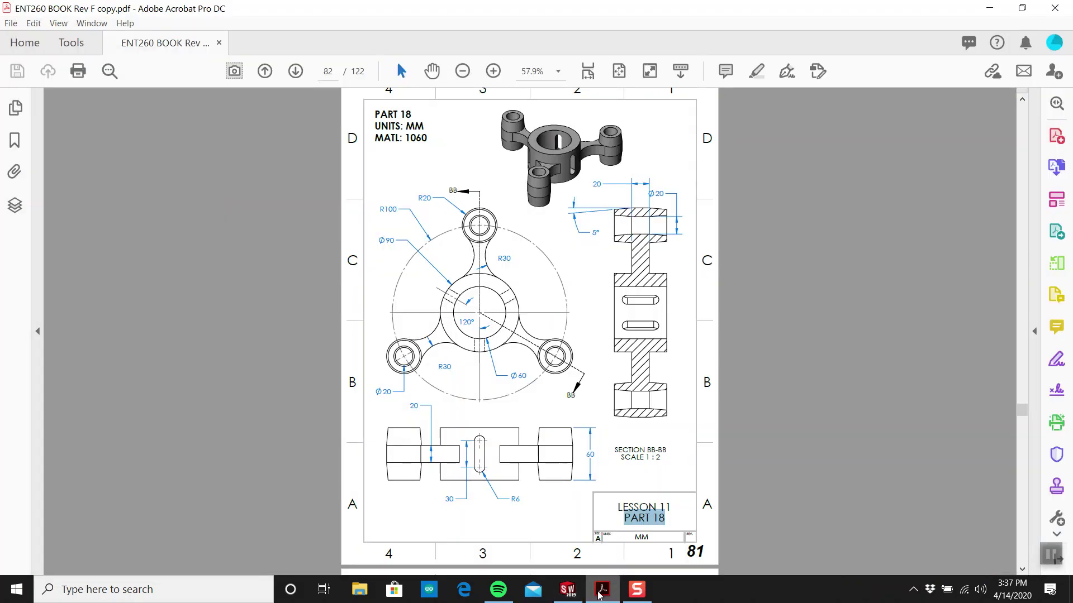
Extrude the arm outline 20 mm Mid Plane so it joins the hub.
click(601, 591)
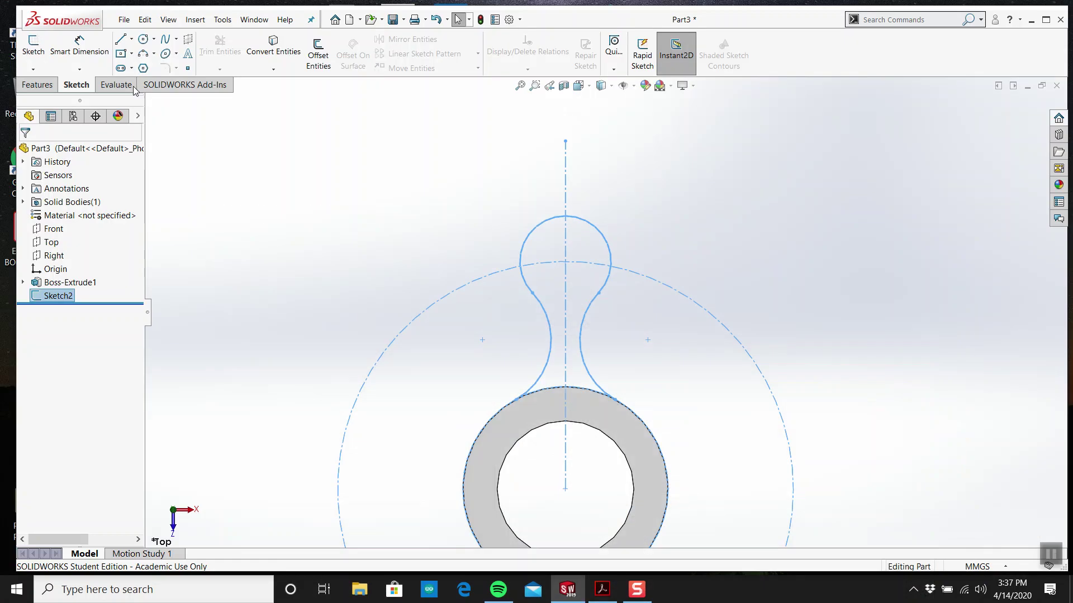
click(38, 84)
click(37, 61)
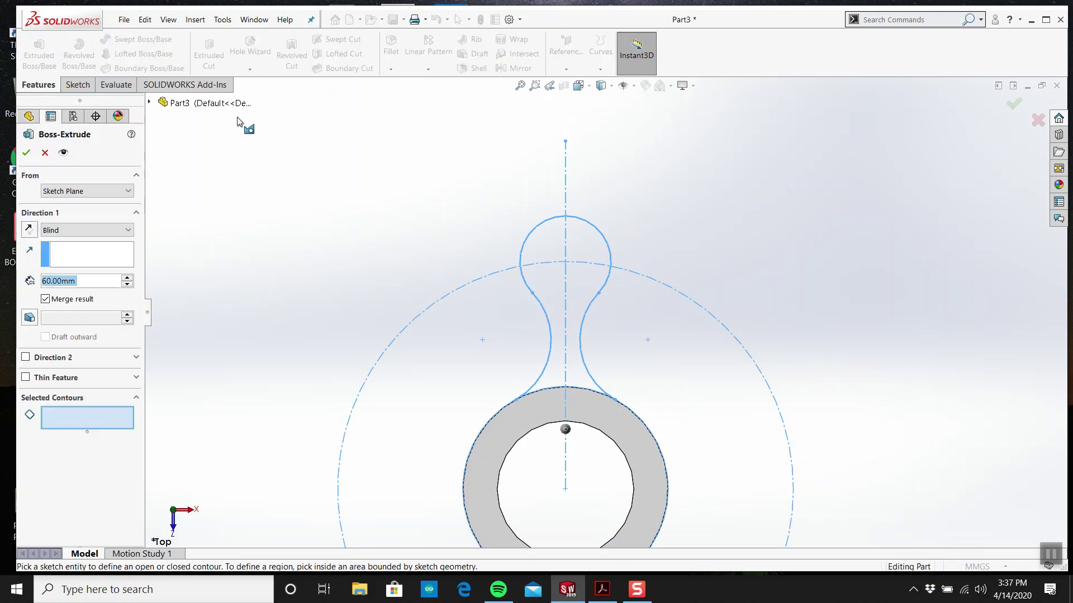
click(545, 256)
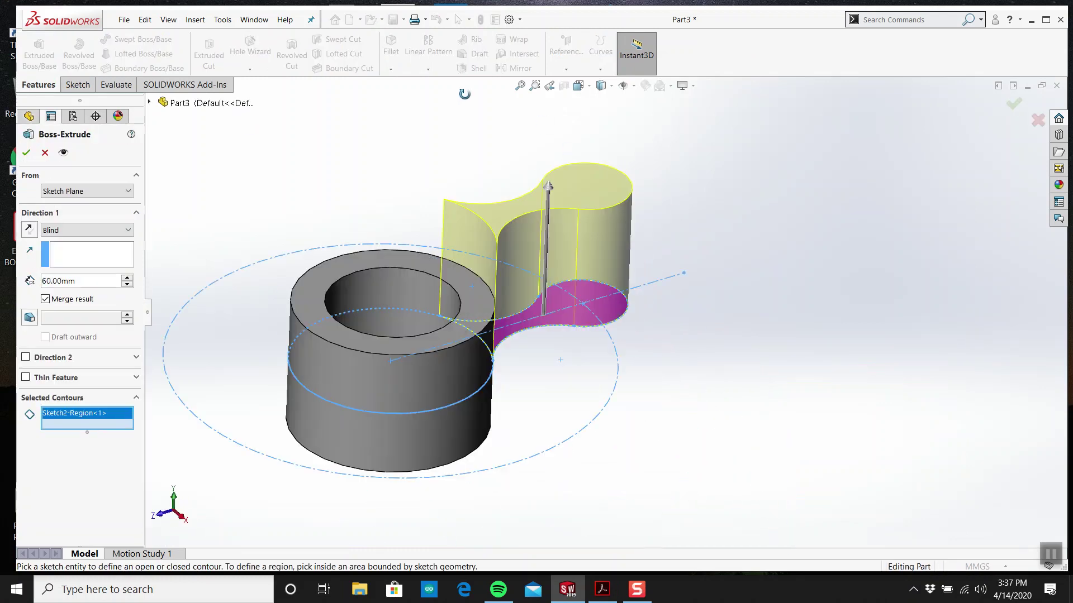
click(84, 229)
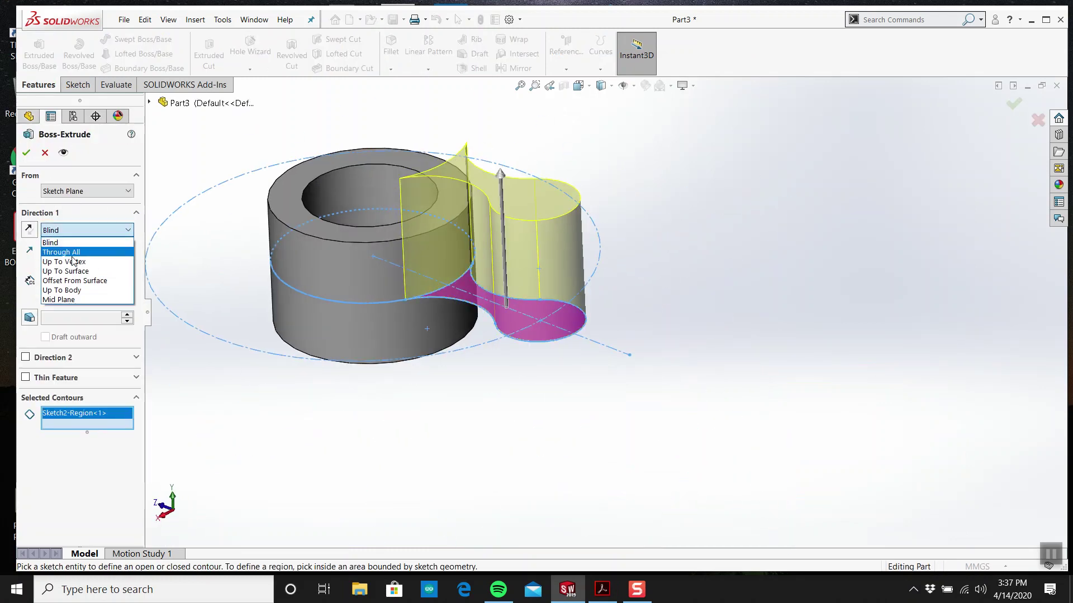
click(61, 300)
click(92, 282)
double_click(93, 282)
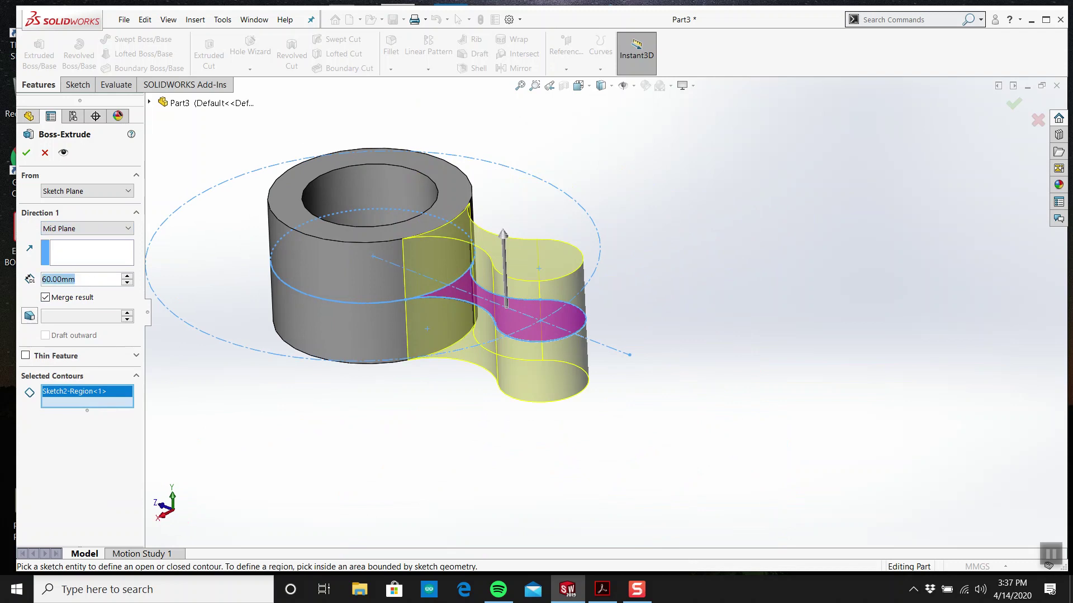
text(20)
key(Return)
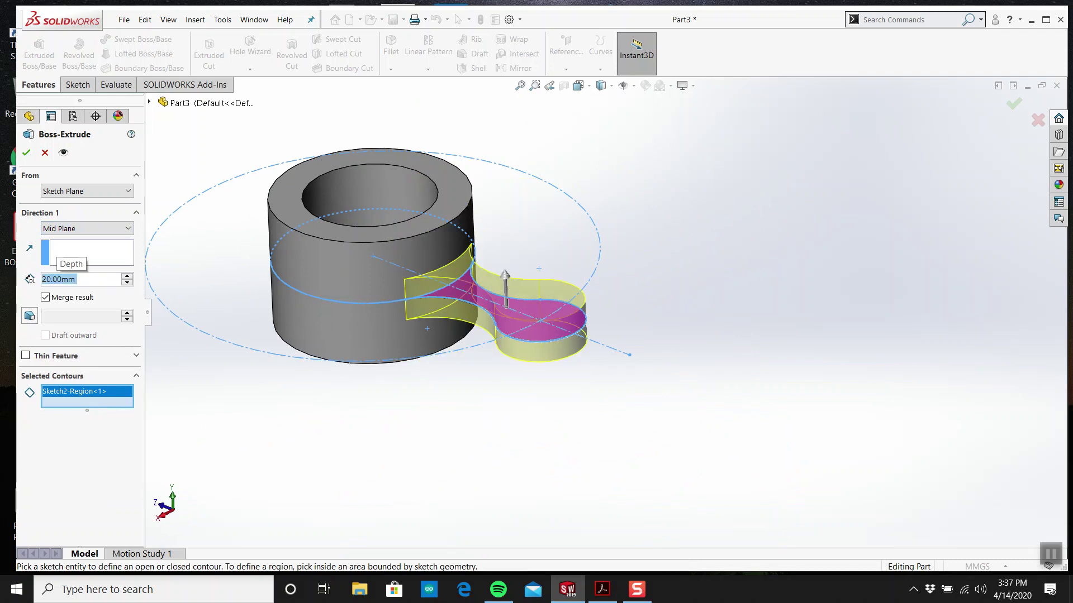
click(26, 153)
scroll(441, 260, down, 2)
middle_drag(440, 259, 544, 259)
Minimize and restore SOLIDWORKS, then bring the Part 18 drawing PDF forward.
click(561, 597)
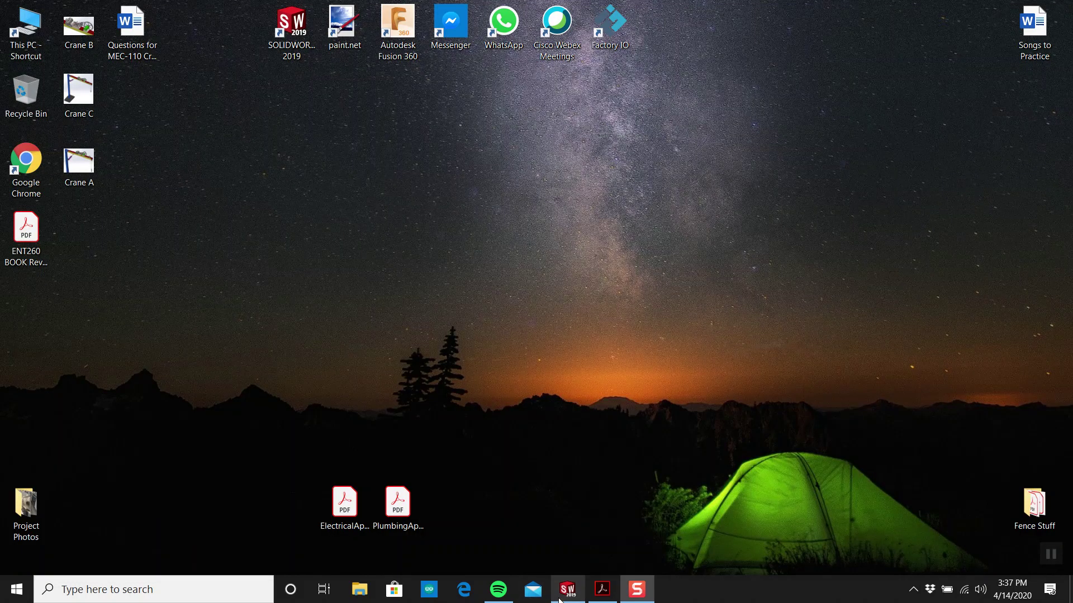
click(561, 596)
click(601, 591)
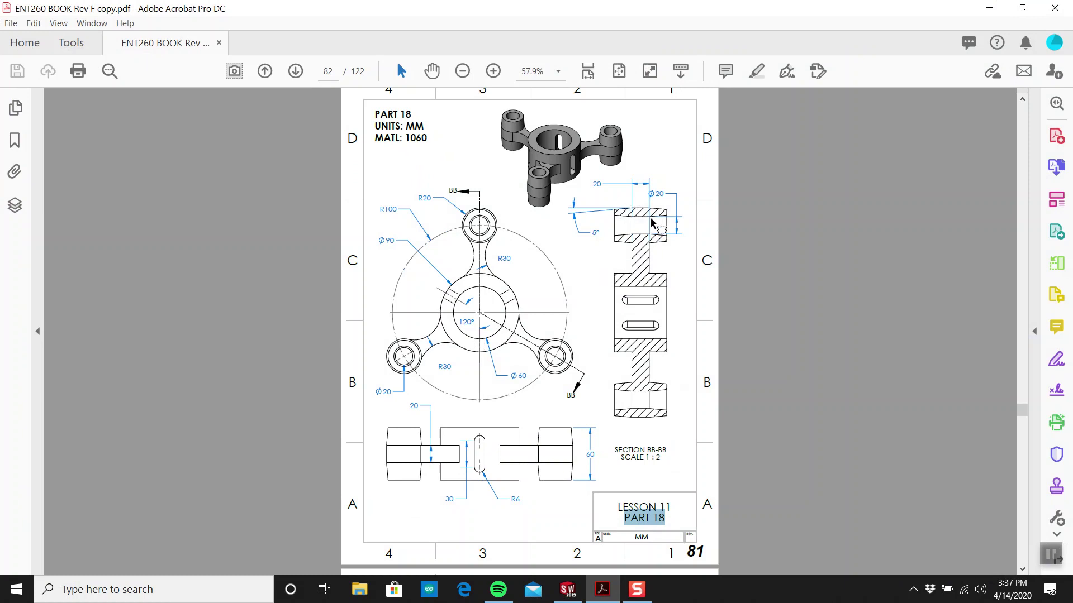
Start a new sketch on the top face of the arm end.
click(568, 590)
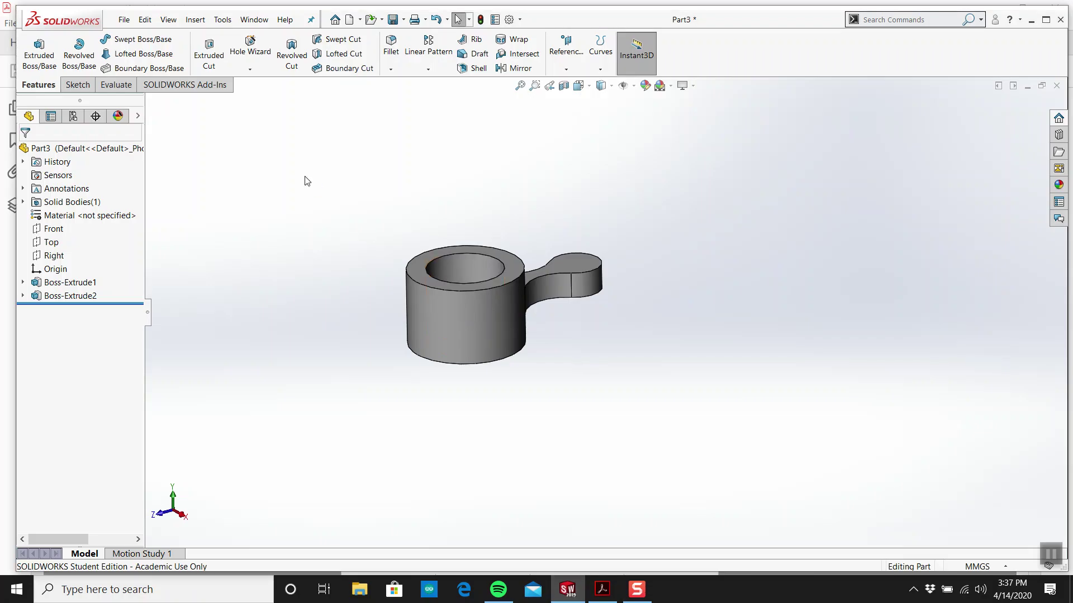
click(78, 85)
click(34, 46)
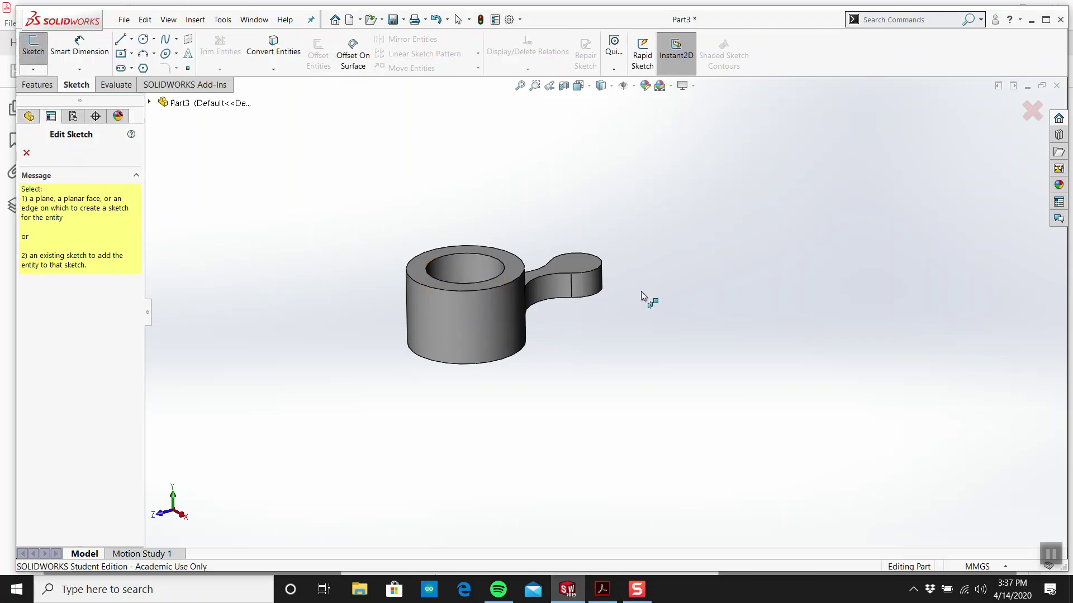
click(572, 259)
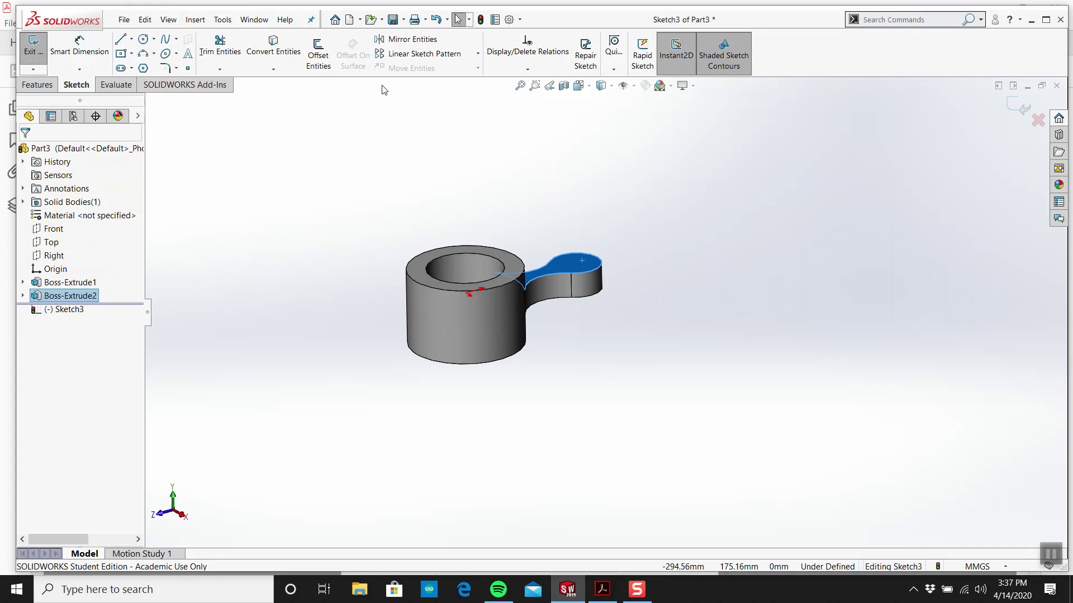
Draw a circle at the arm end's centre and make it Equal to the round edge.
click(144, 39)
scroll(589, 292, down, 3)
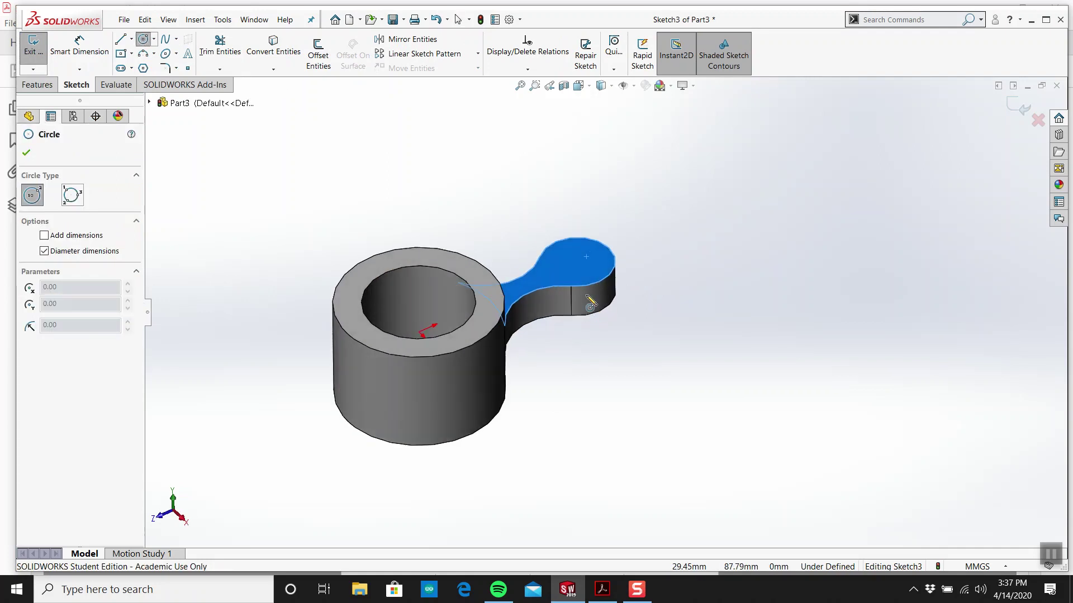
click(576, 262)
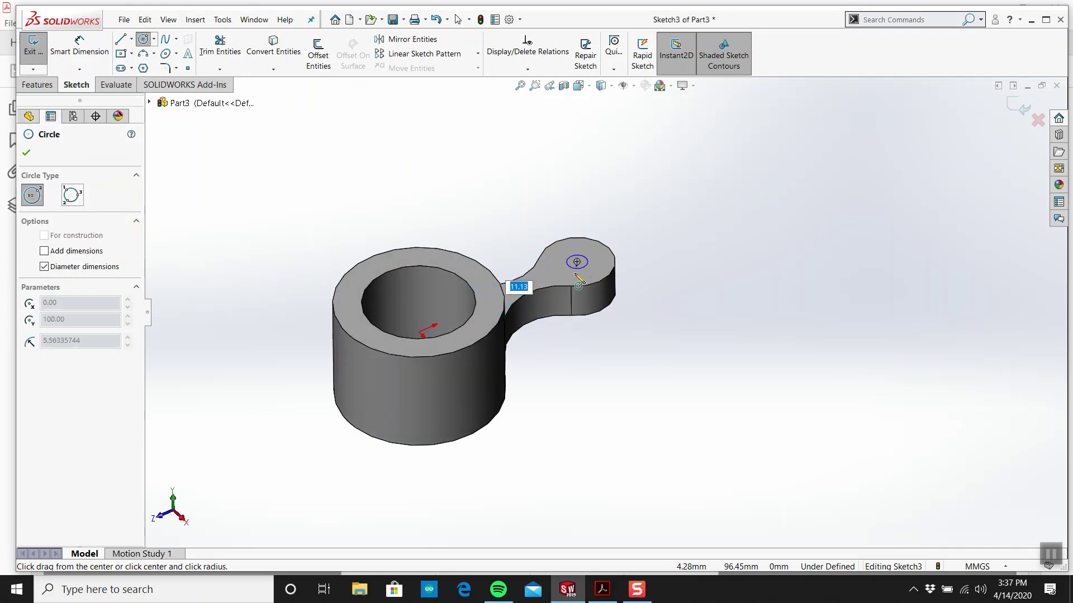
click(587, 286)
key(Escape)
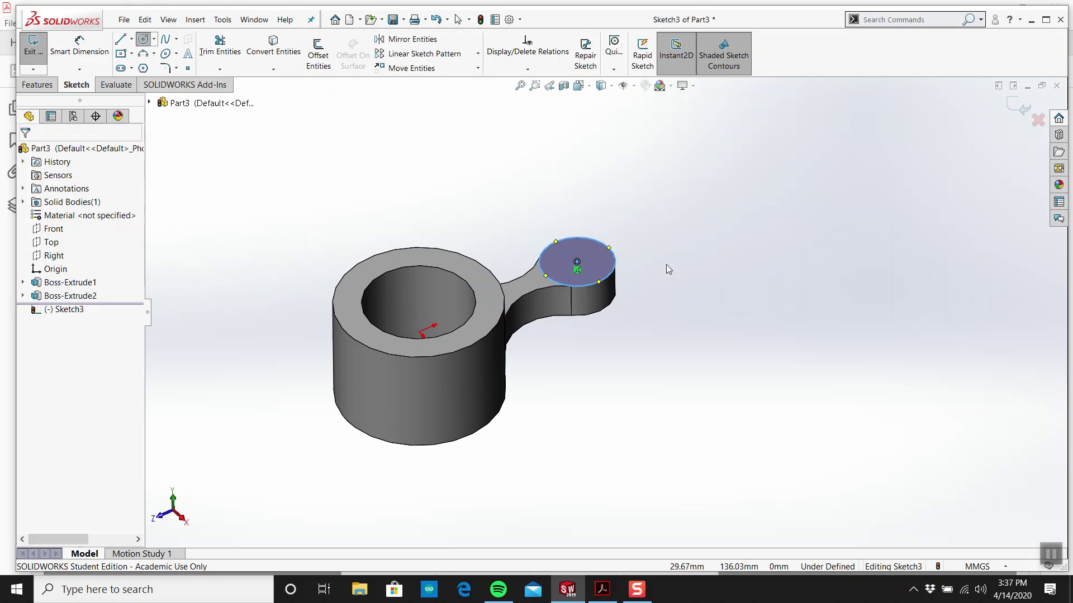
mouse_move(551, 276)
mouse_down()
mouse_move(576, 307)
mouse_move(581, 290)
mouse_up()
ctrl+click(581, 290)
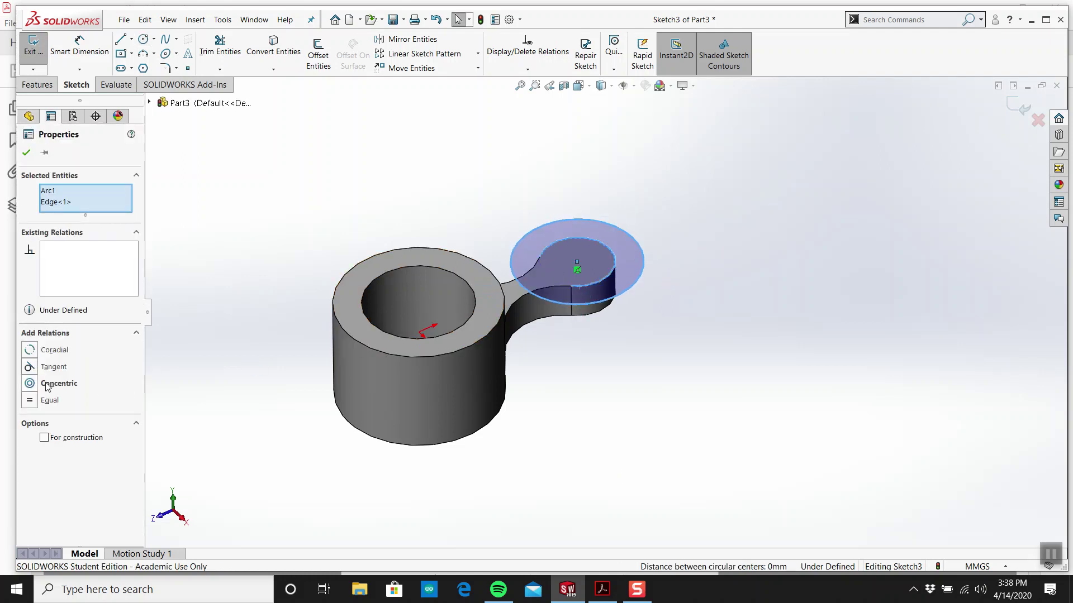
click(43, 402)
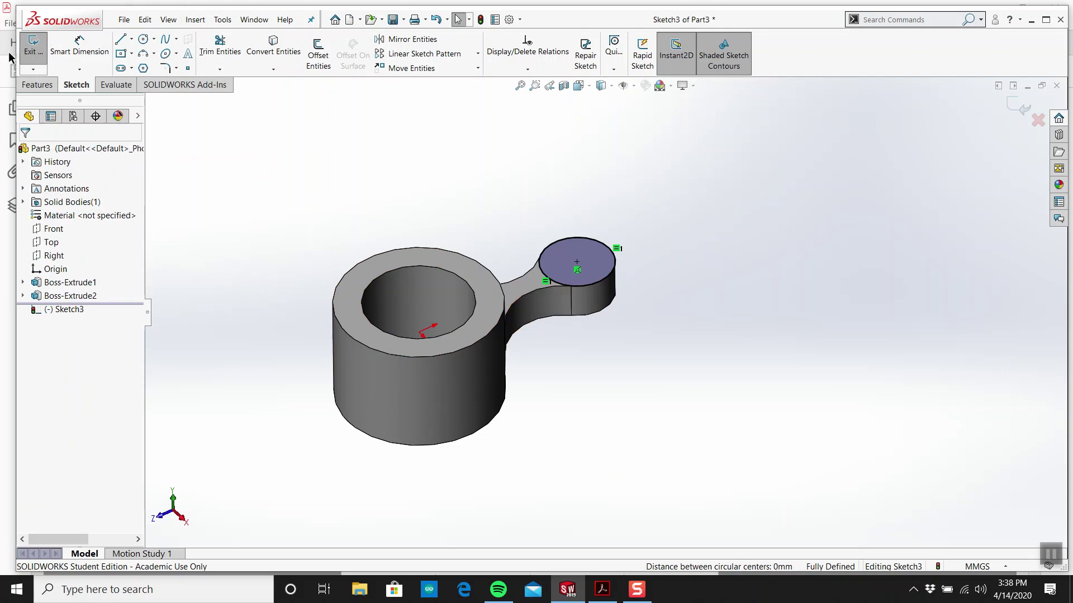
Extrude the arm-end circle as a 20 mm blind boss with a 5° draft, checking the PDF drawing.
click(34, 84)
click(32, 56)
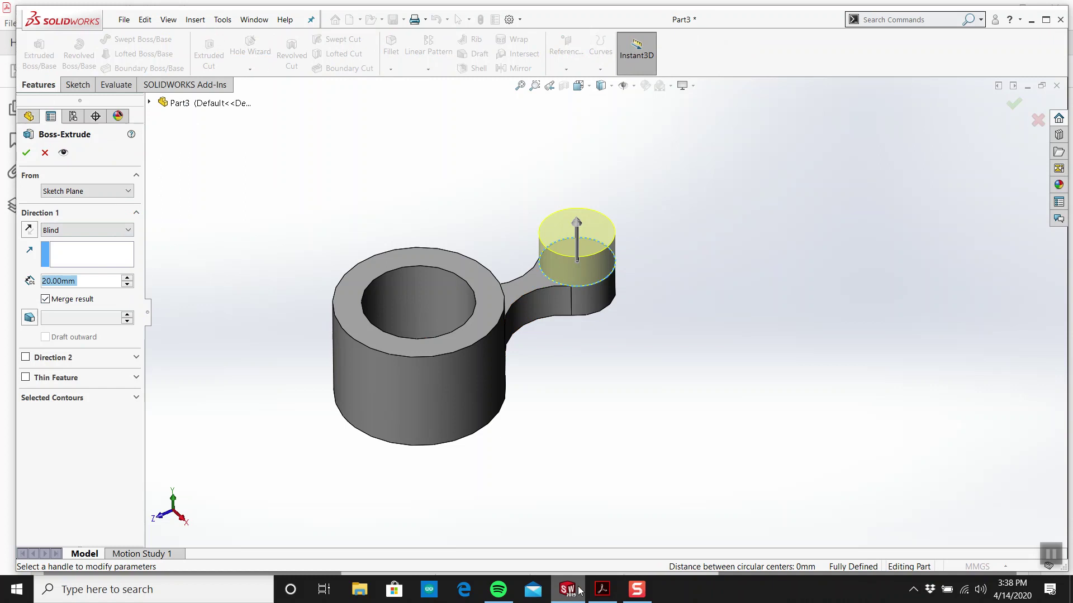
click(602, 589)
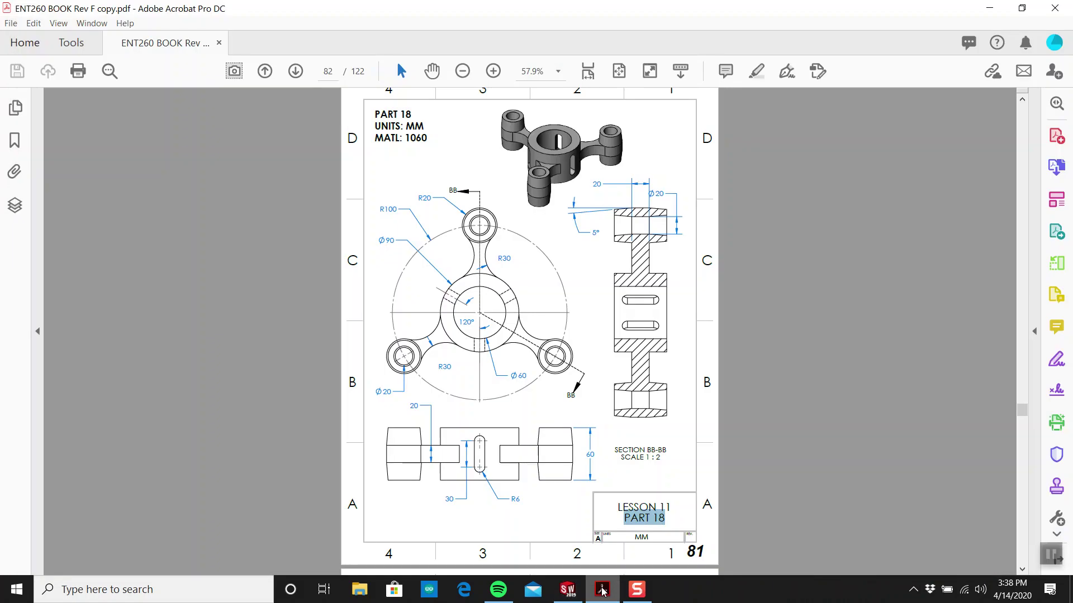
click(602, 589)
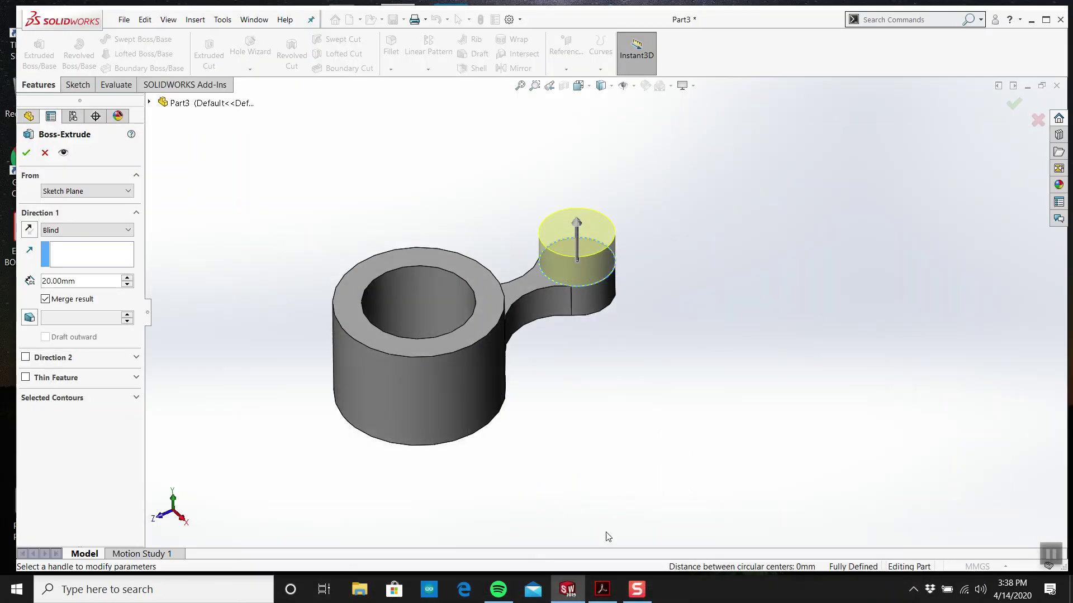
click(596, 590)
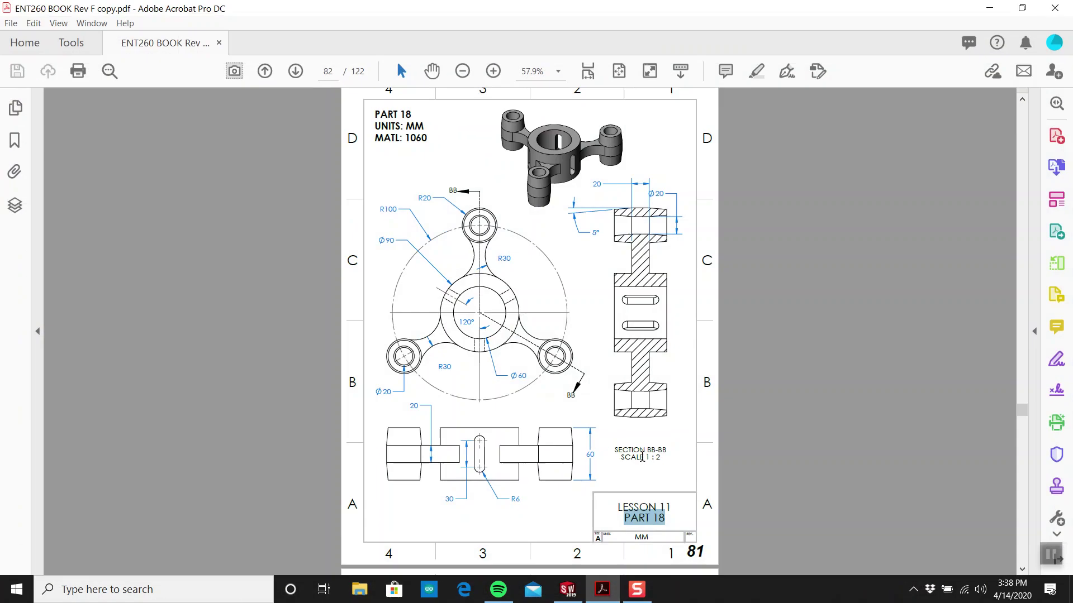
click(568, 590)
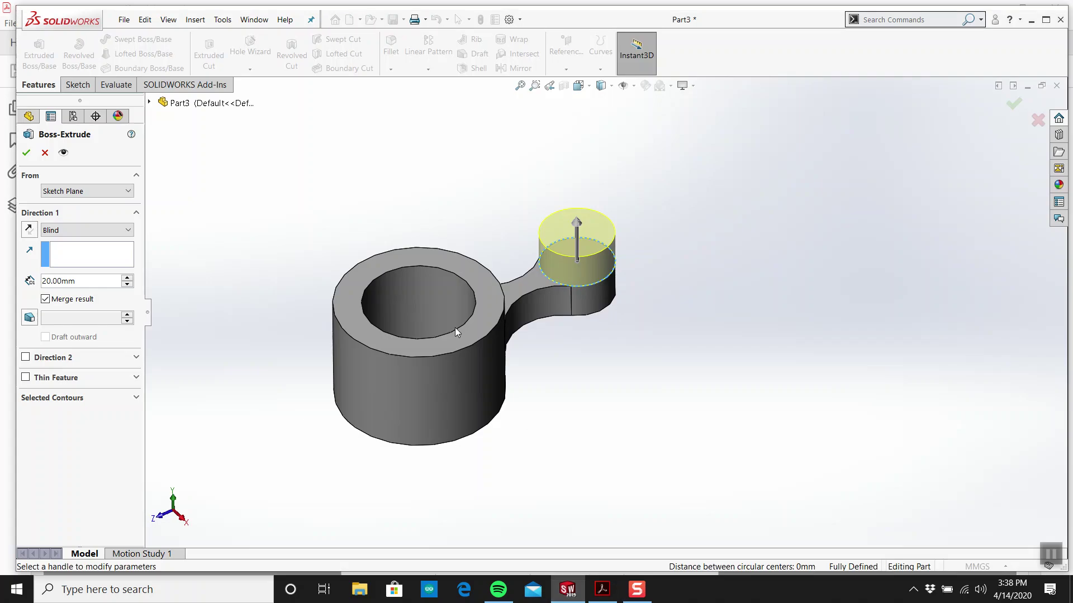
click(29, 318)
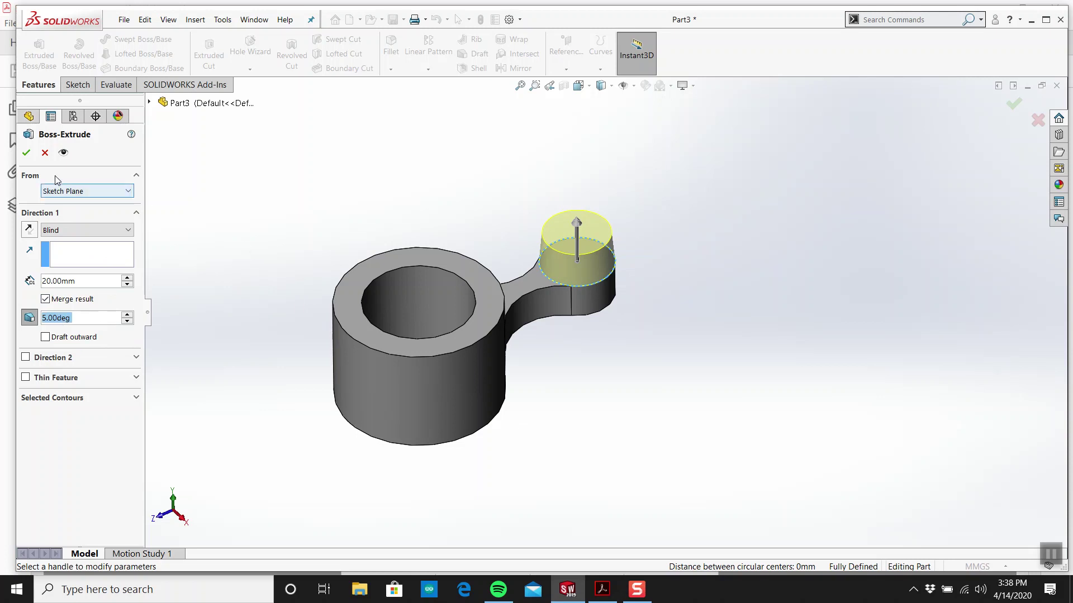
click(27, 152)
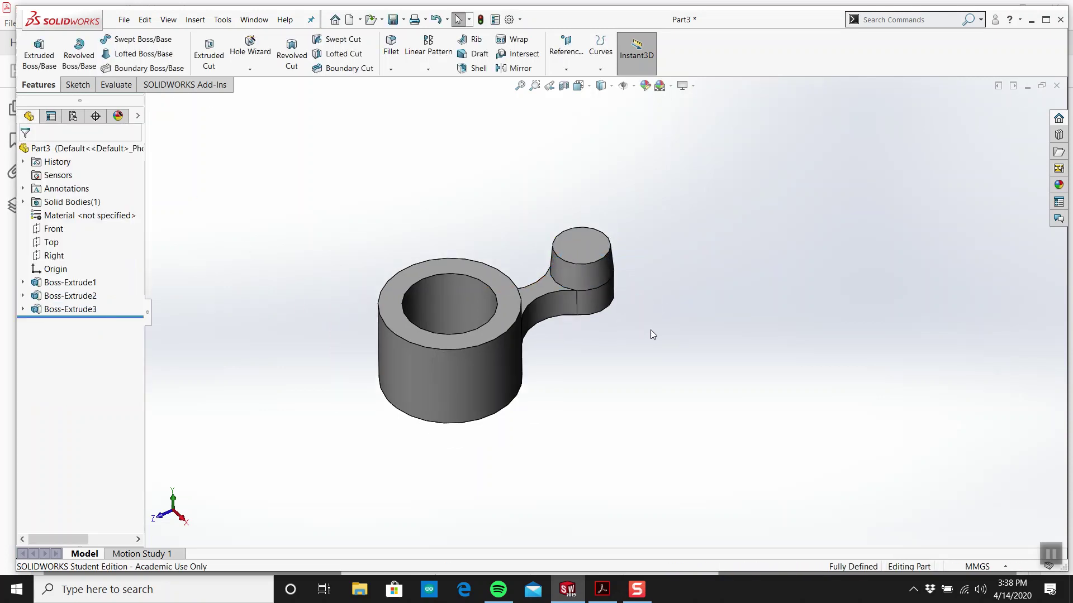
middle_drag(648, 331, 559, 279)
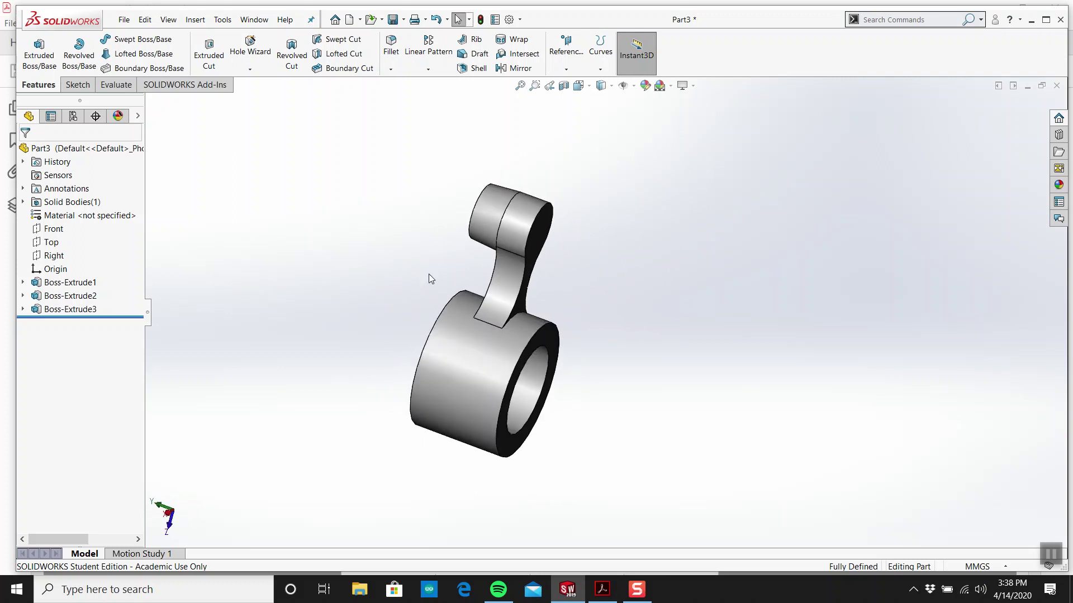
Mirror Boss-Extrude3 across the Top plane to create Mirror1.
click(51, 242)
middle_drag(268, 357, 378, 225)
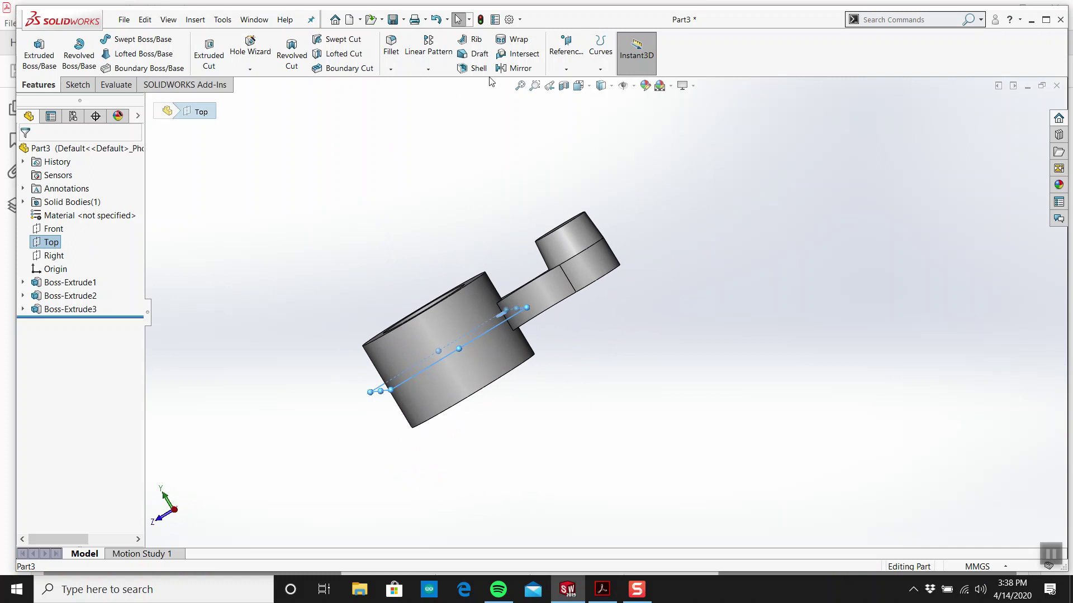
click(520, 68)
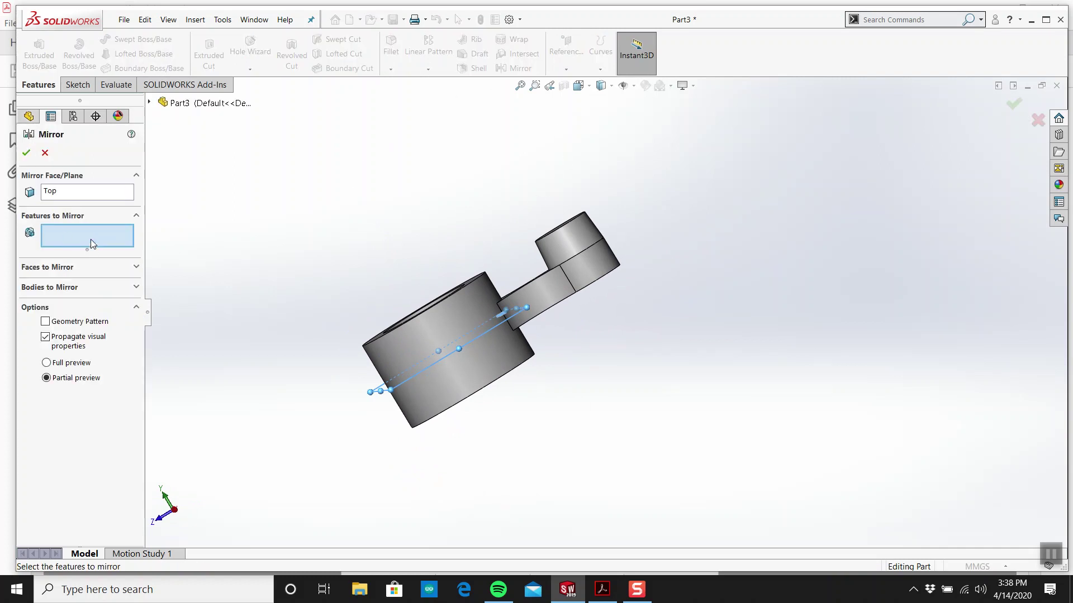
click(574, 240)
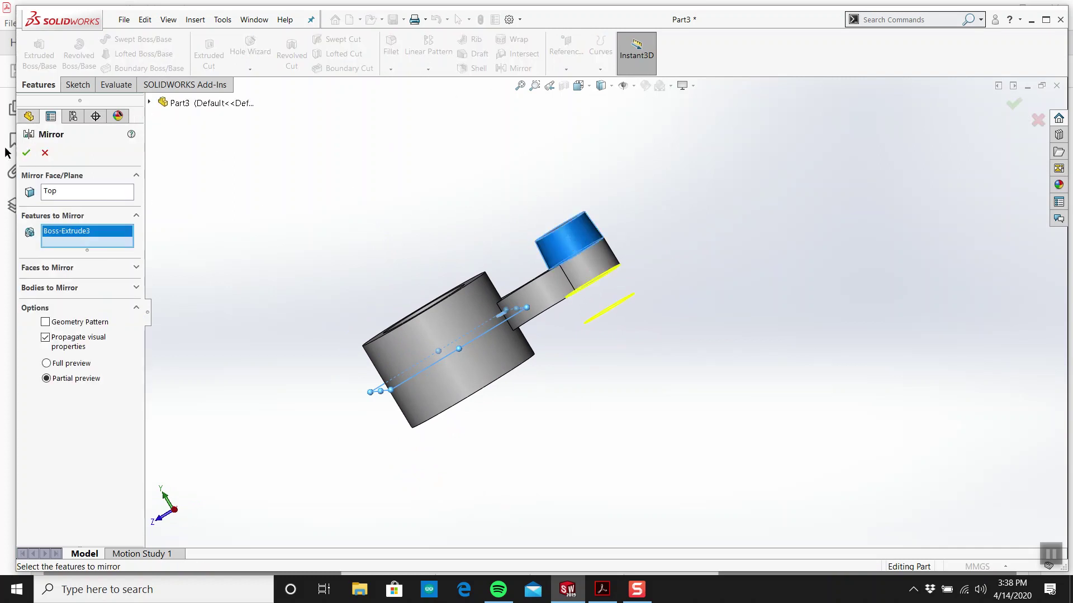
click(26, 153)
middle_drag(559, 268, 604, 291)
Select the Right plane and orbit to a side-on view.
click(62, 255)
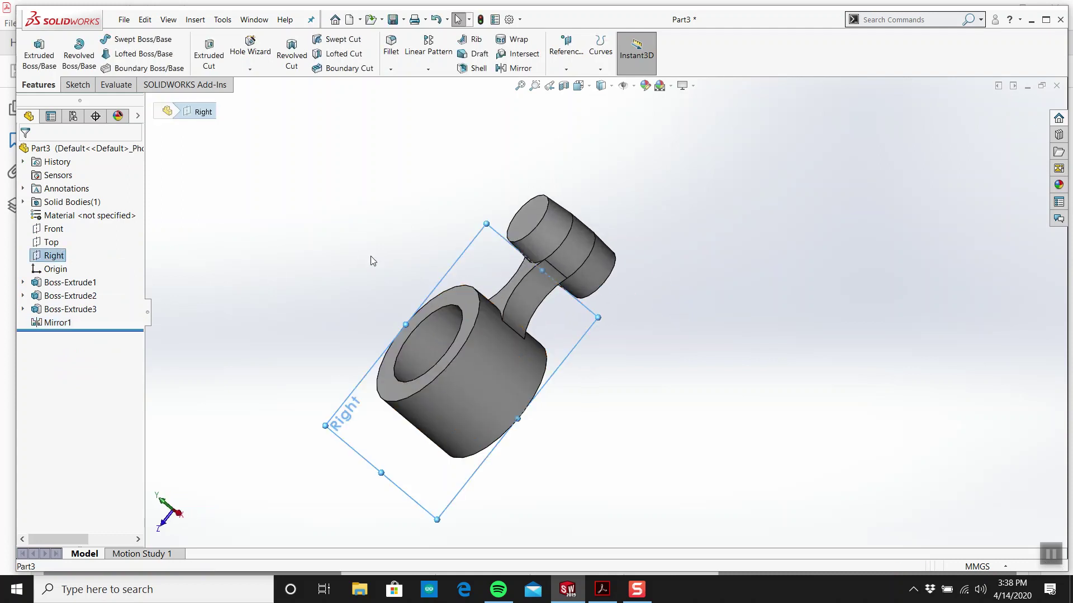
middle_drag(371, 259, 411, 303)
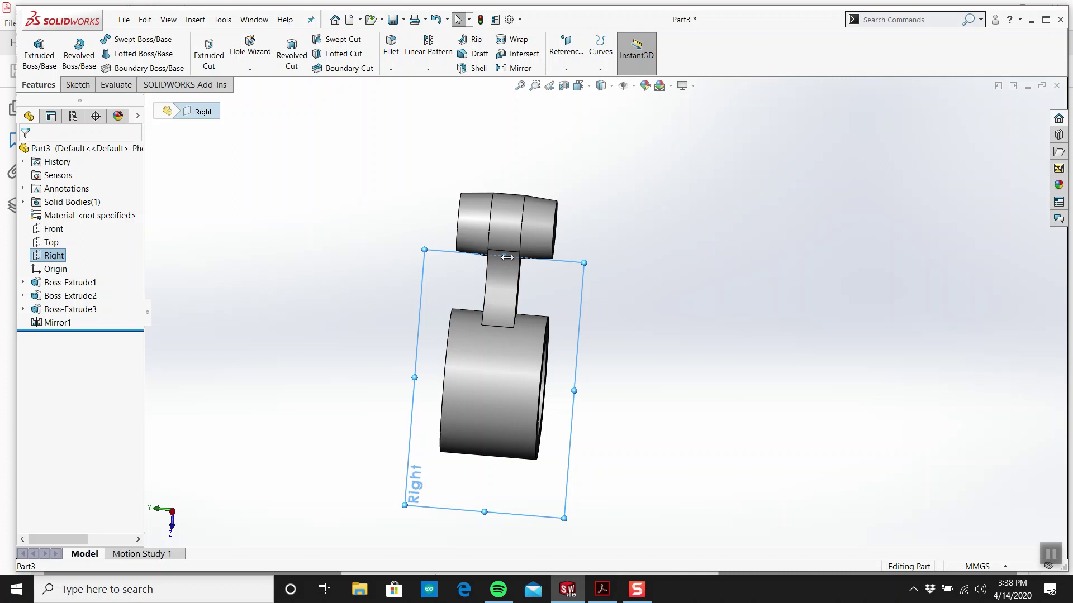
drag(503, 256, 505, 173)
Start a sketch on the Right plane, viewed Normal To, with a section view turned on.
click(78, 85)
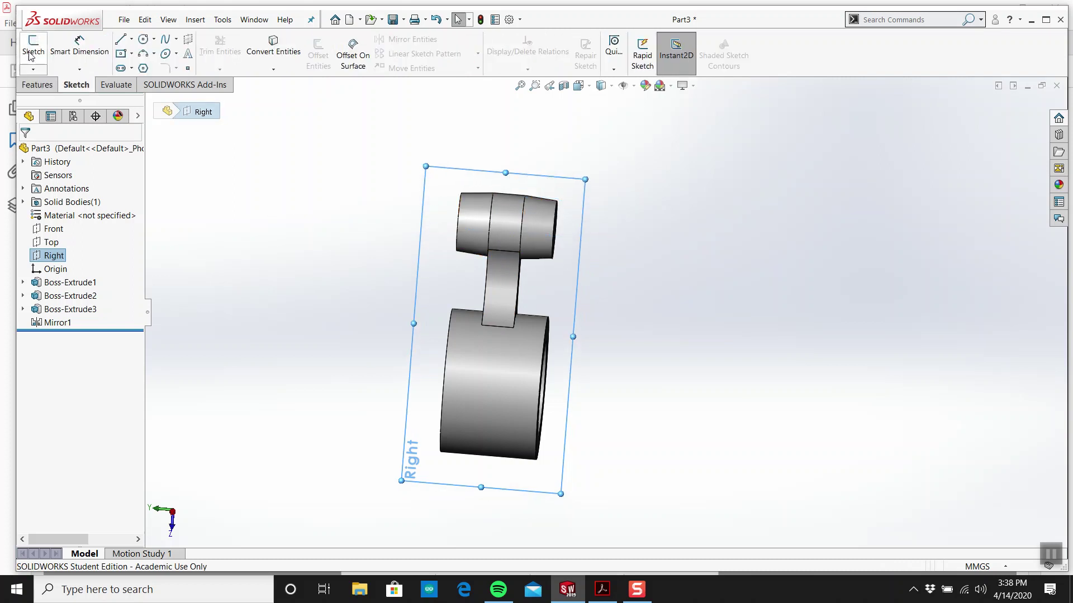
click(32, 47)
key(space)
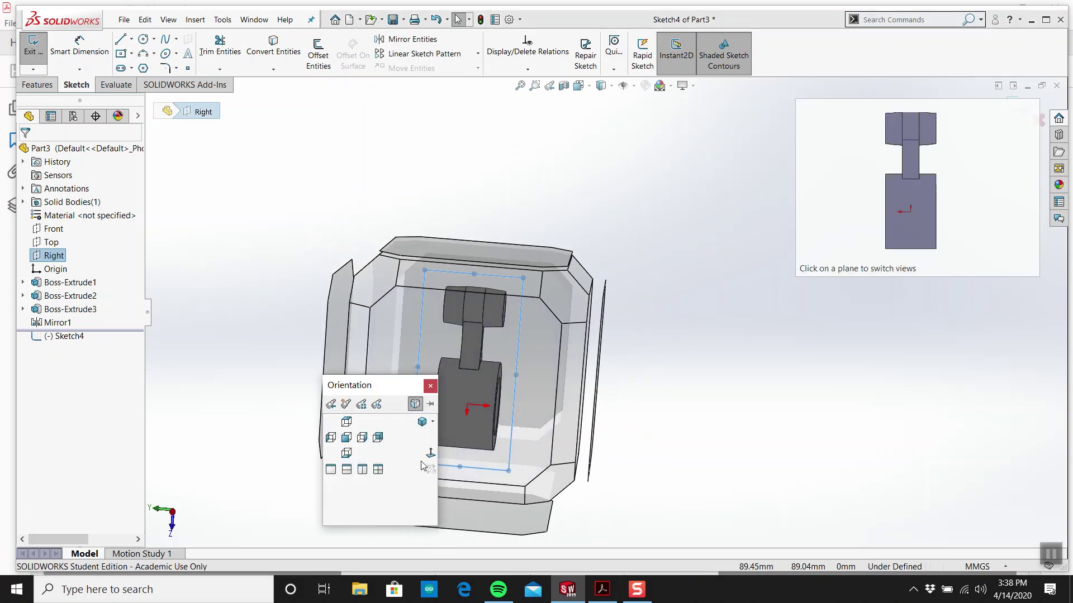
click(425, 450)
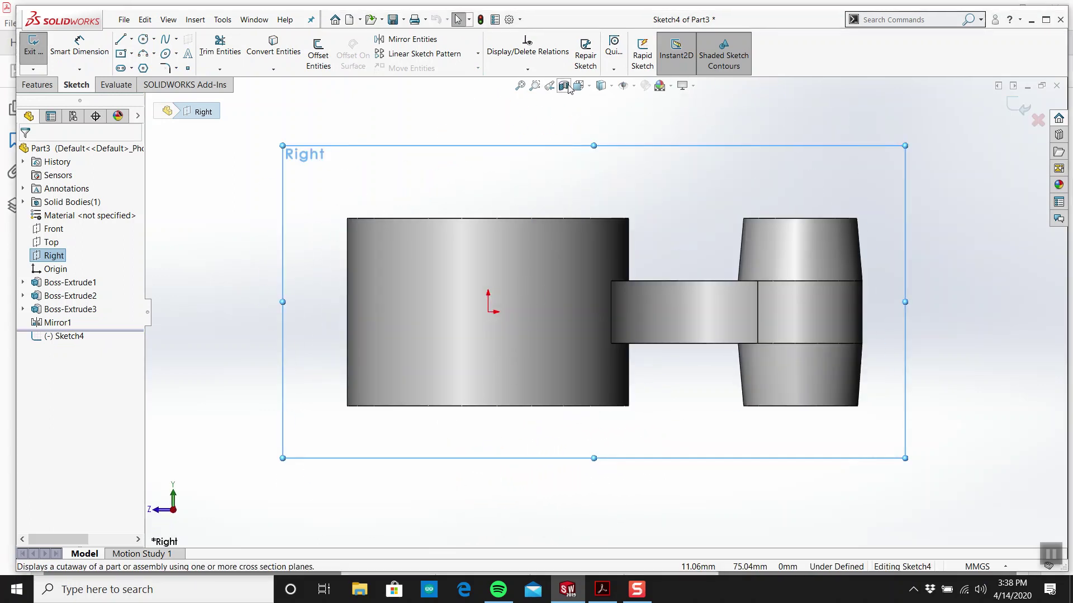
click(564, 86)
click(26, 154)
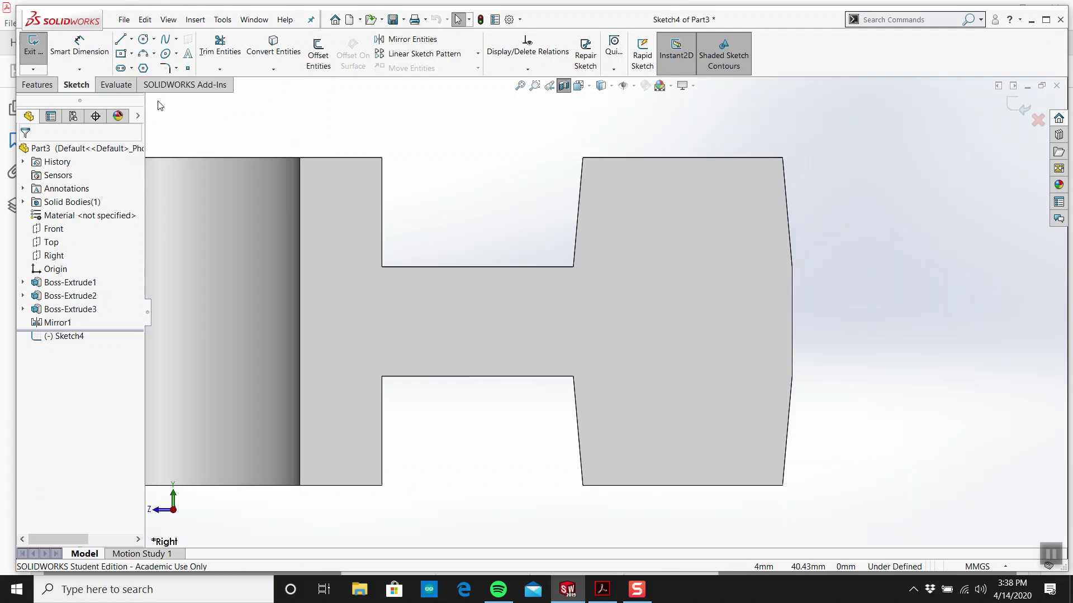
Draw a vertical centerline across the boss from top to bottom edge, then view the Part 18 drawing.
click(133, 41)
click(148, 58)
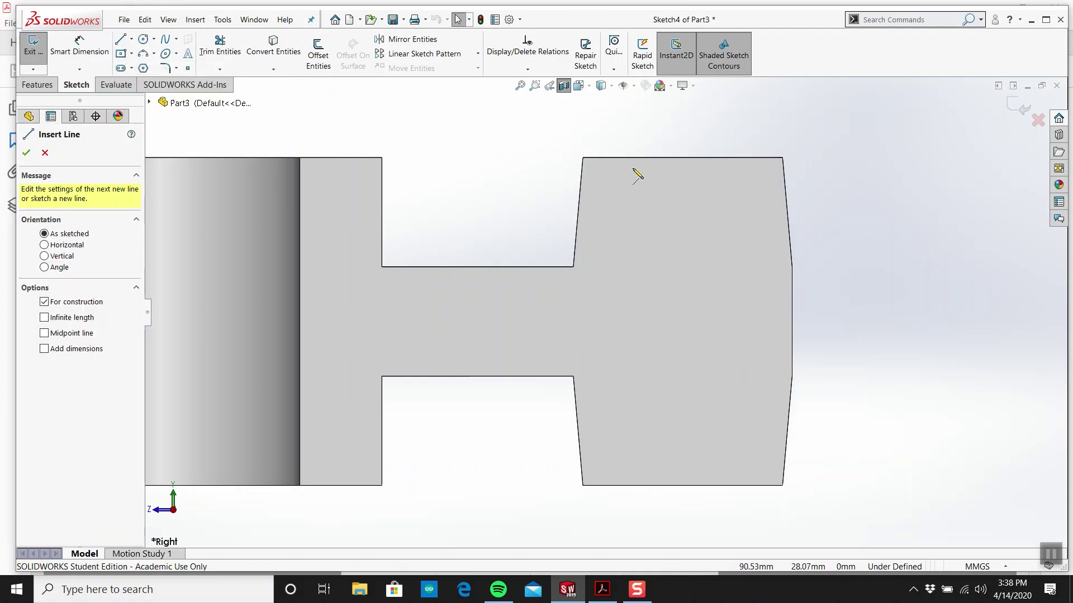
click(683, 158)
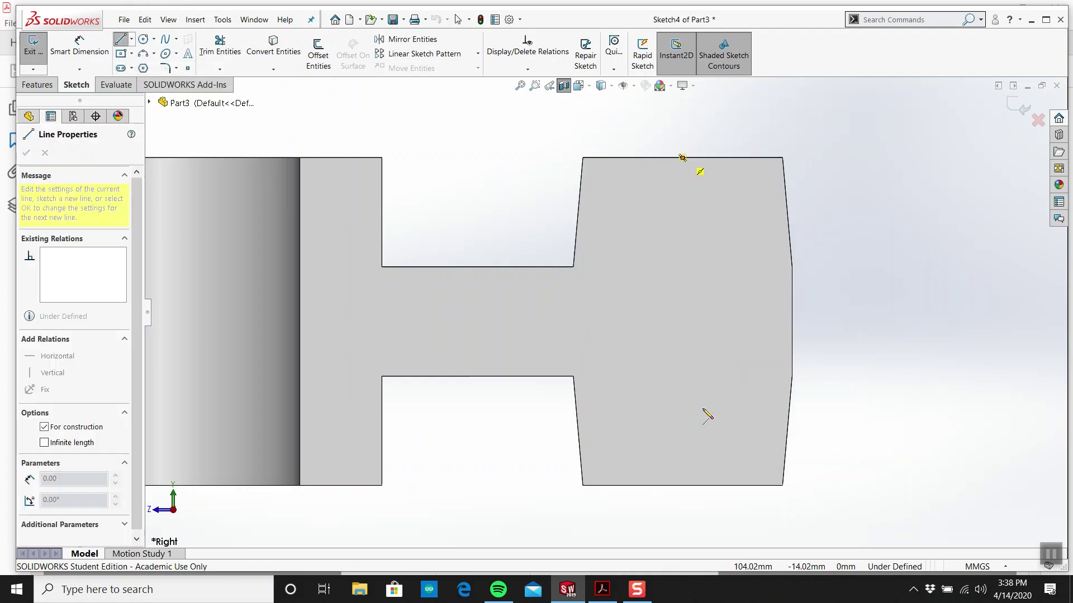
click(682, 485)
key(Escape)
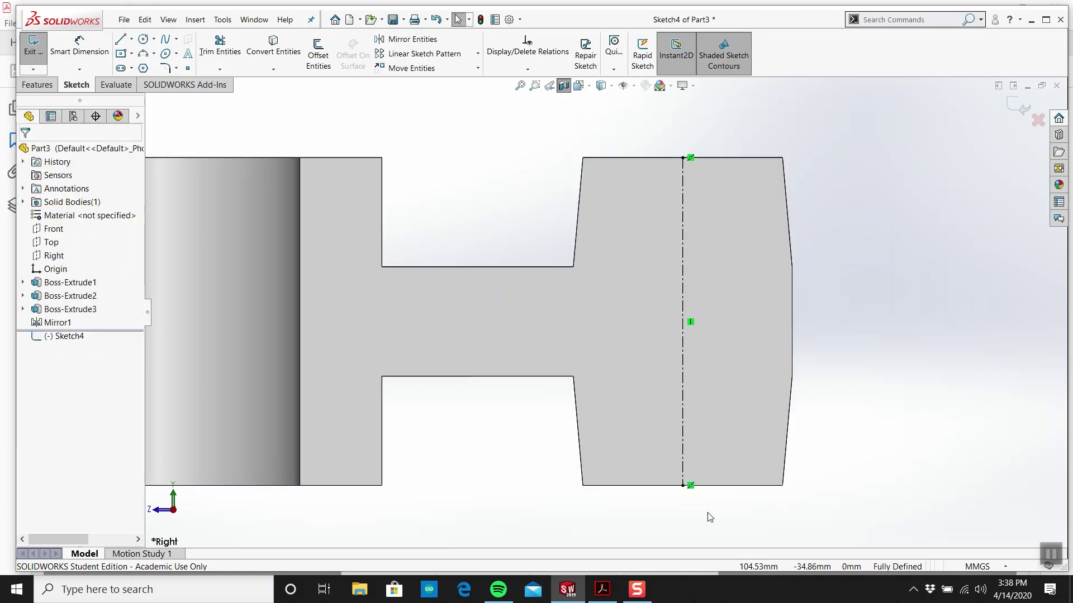
click(602, 589)
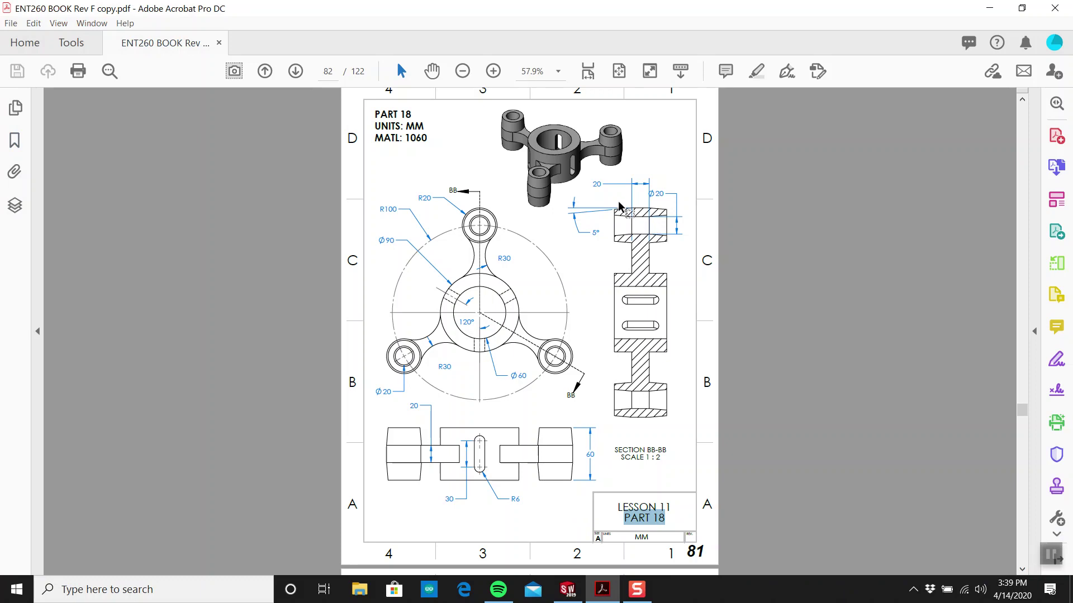
Zoom in on the drawing's section view, then return to SOLIDWORKS.
ctrl+scroll(664, 213, up, 1)
ctrl+scroll(664, 213, up, 3)
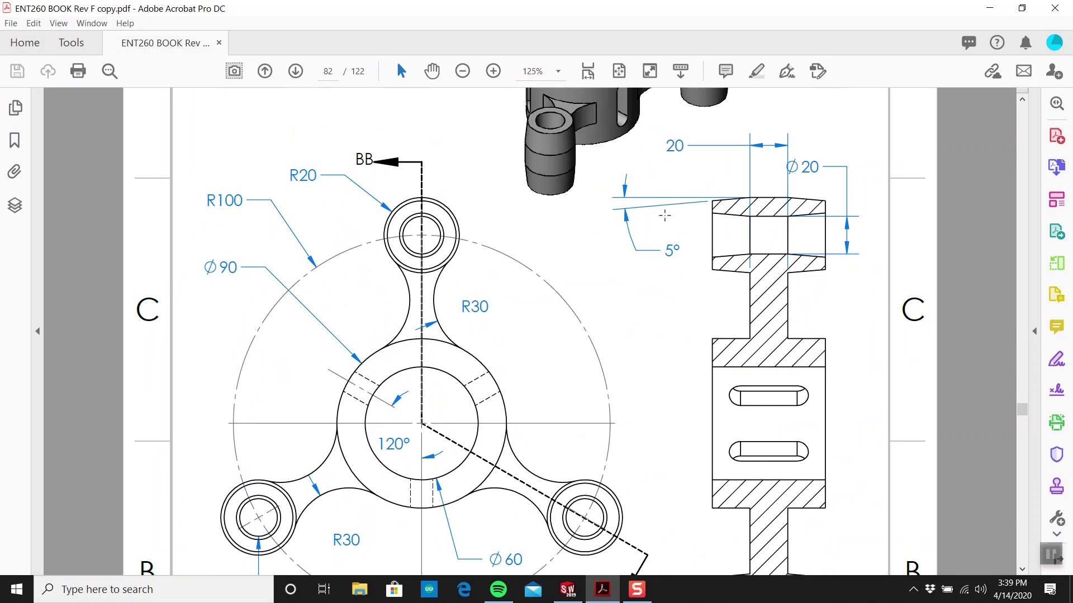
ctrl+scroll(862, 233, up, 1)
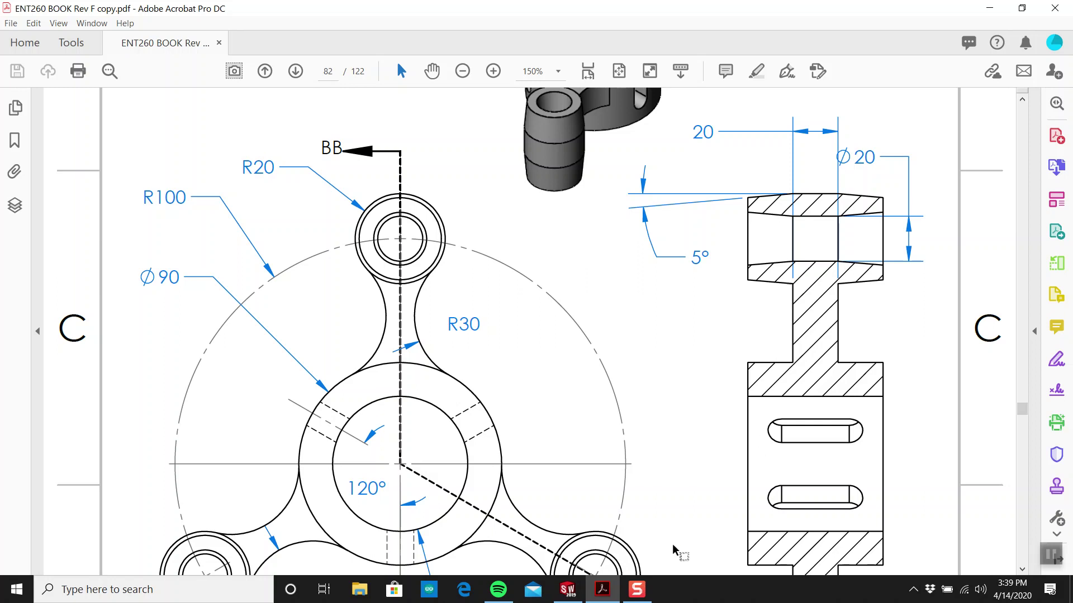
click(567, 589)
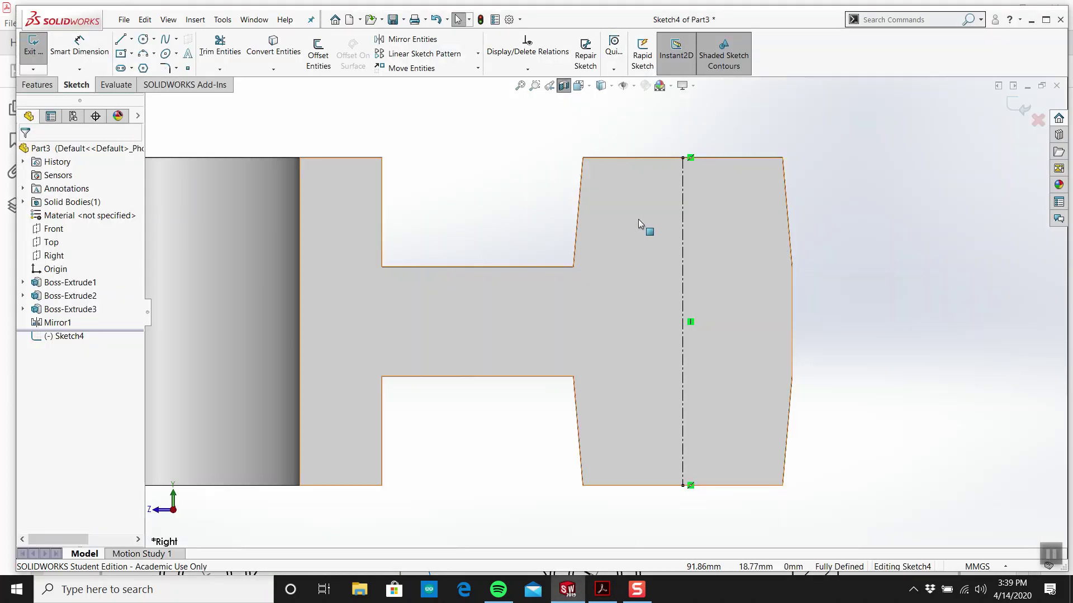
Exit and delete the centerline sketch Sketch4.
click(1018, 105)
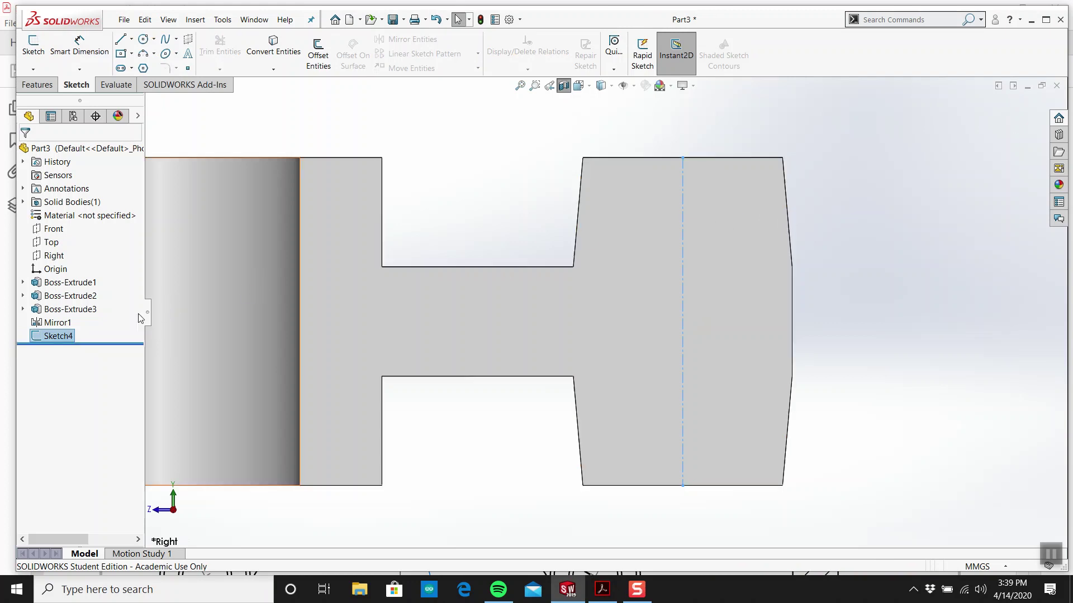
right_click(64, 335)
click(70, 397)
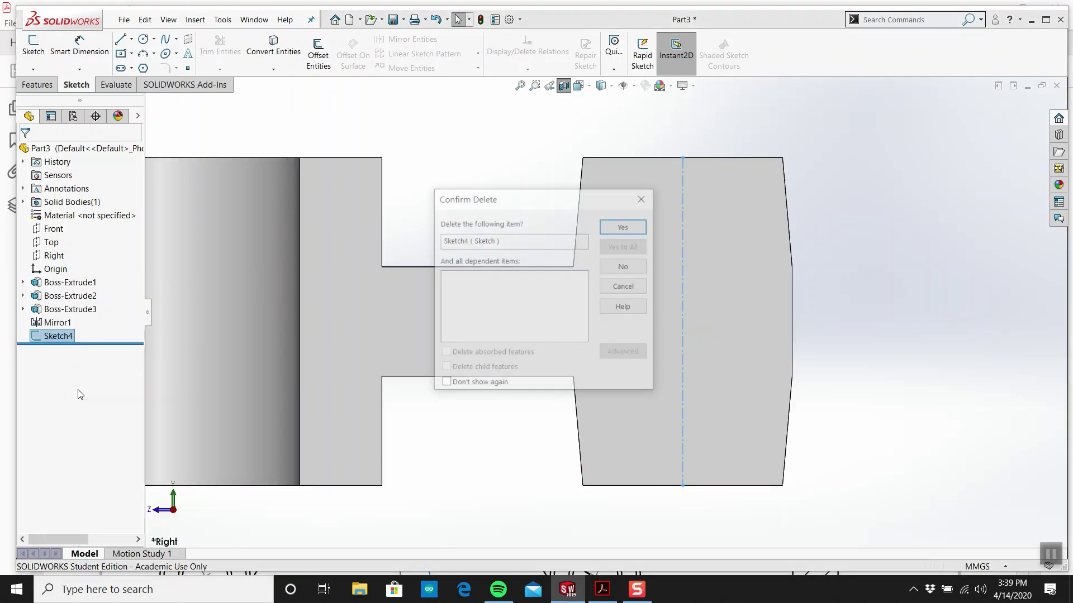
click(624, 224)
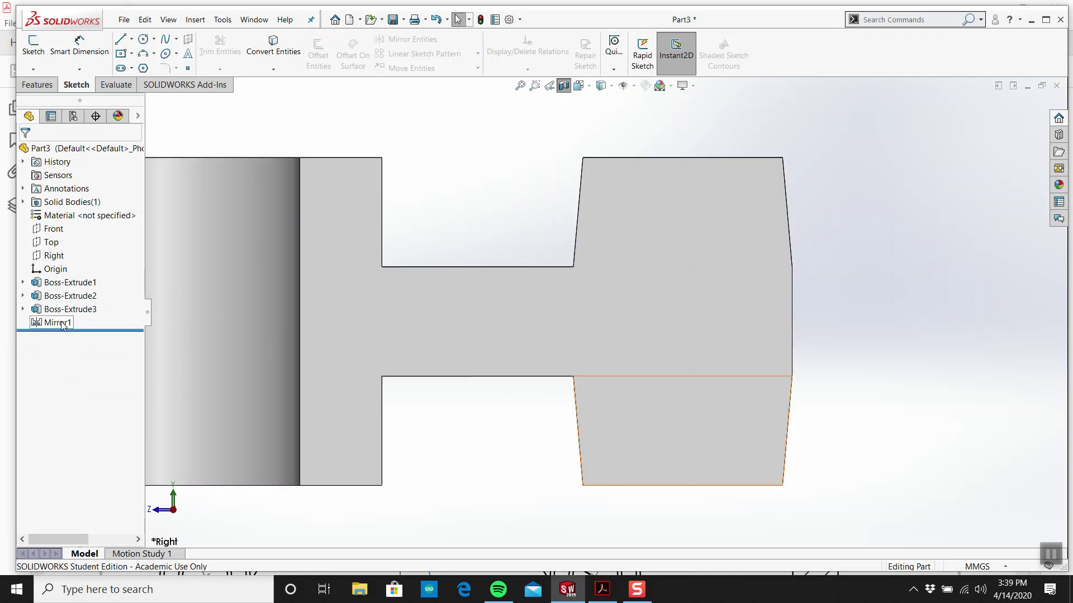
Open the arm sketch Sketch2 under Boss-Extrude2 for editing.
click(23, 295)
right_click(68, 309)
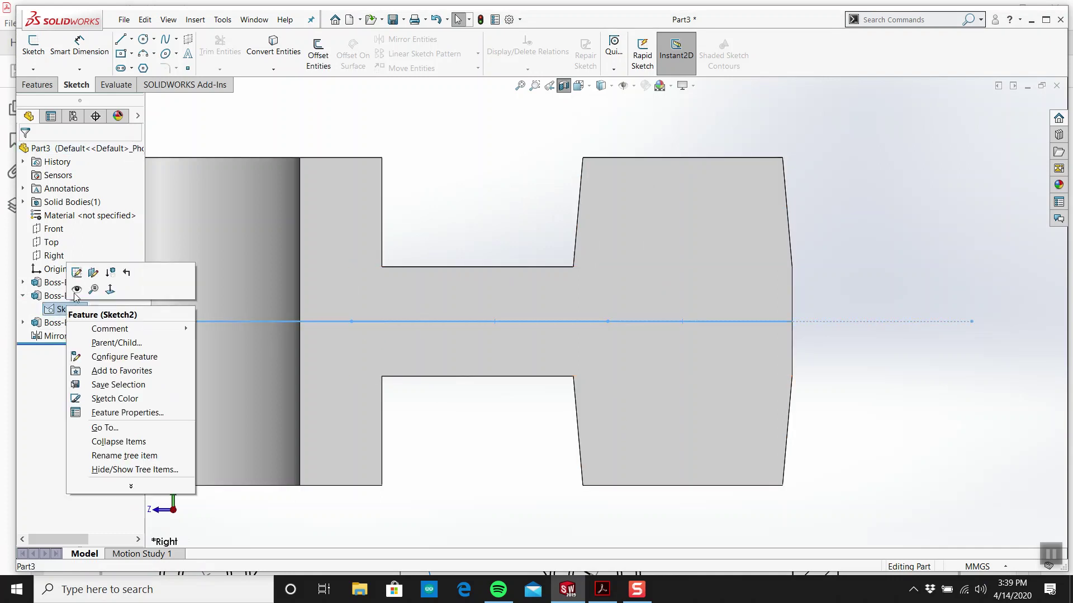
click(84, 276)
middle_drag(706, 261, 462, 163)
scroll(470, 165, down, 2)
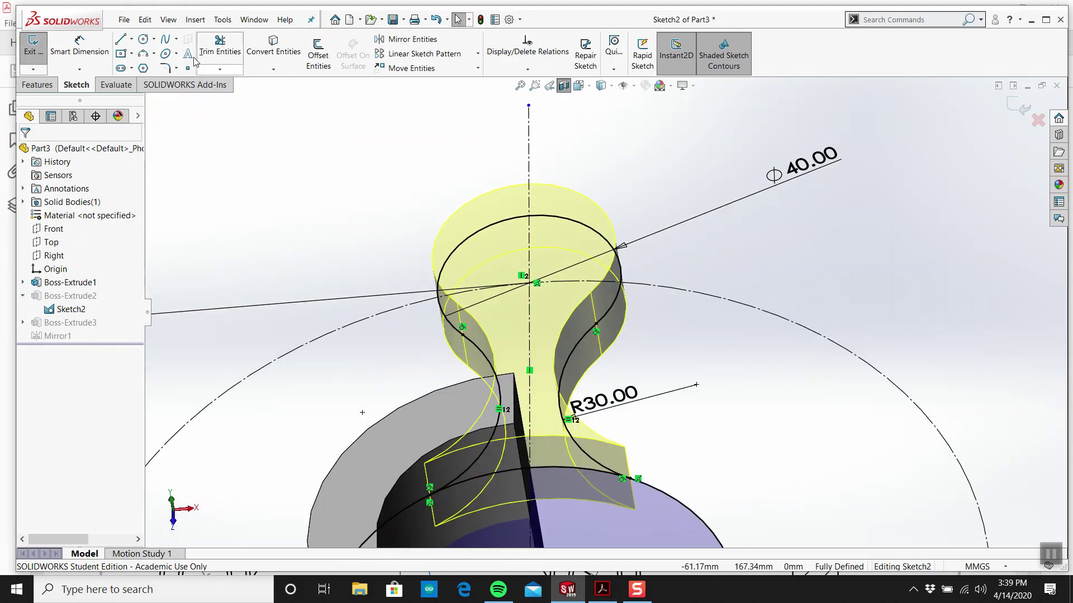
Add a Ø20 circle centred on the arm end and exit the sketch.
click(143, 38)
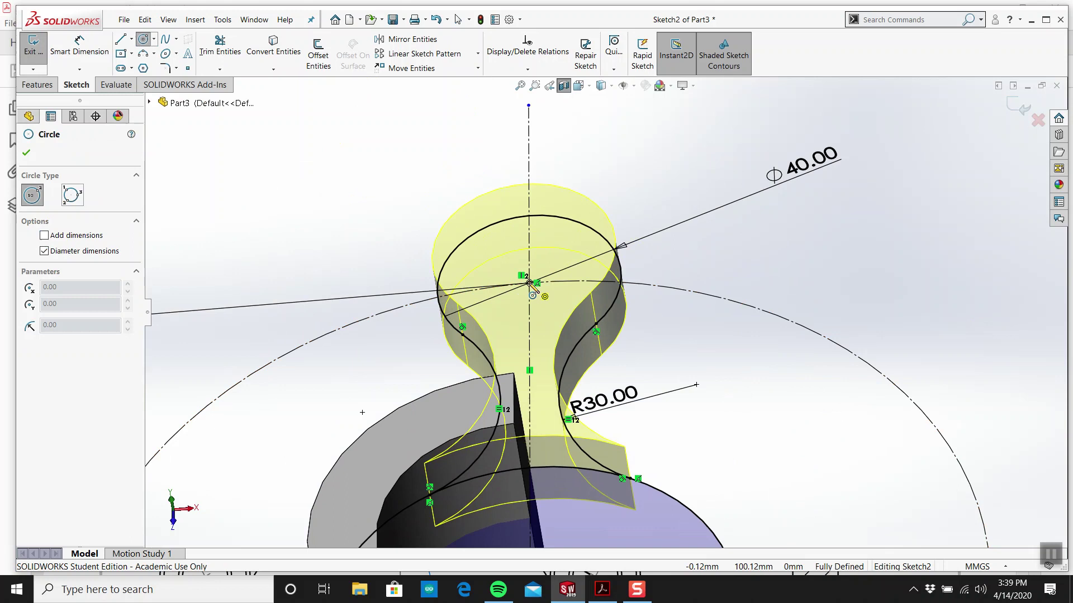
drag(529, 283, 575, 248)
click(80, 47)
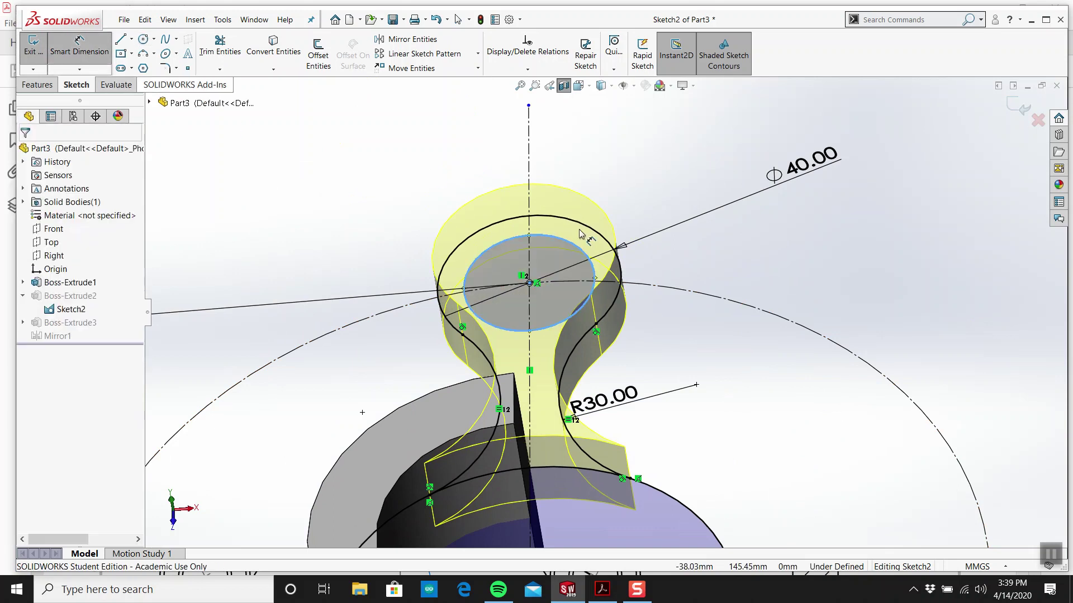
click(626, 170)
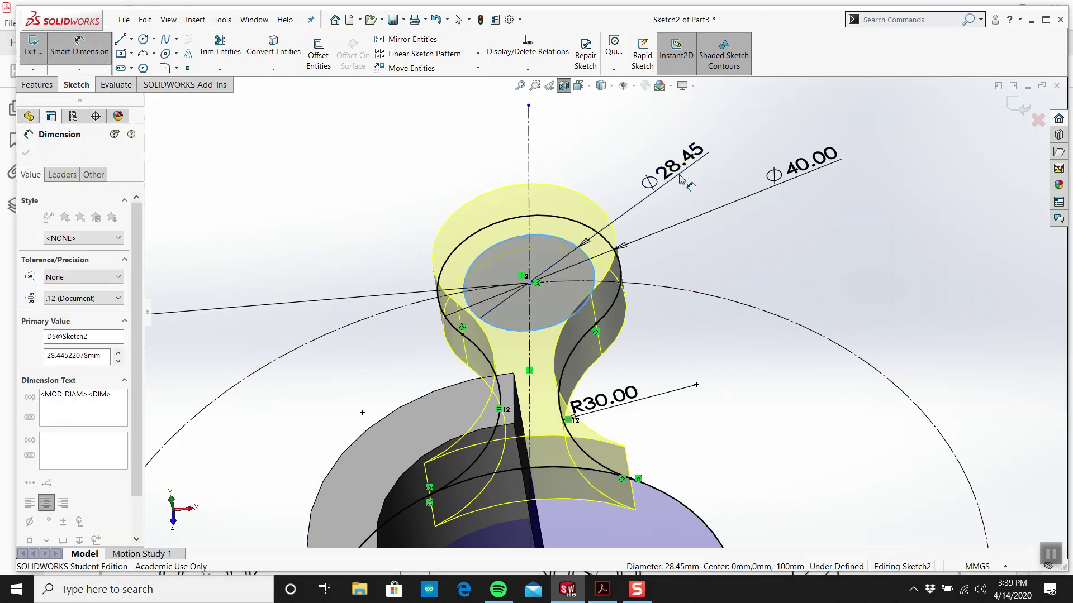
text(20)
key(Return)
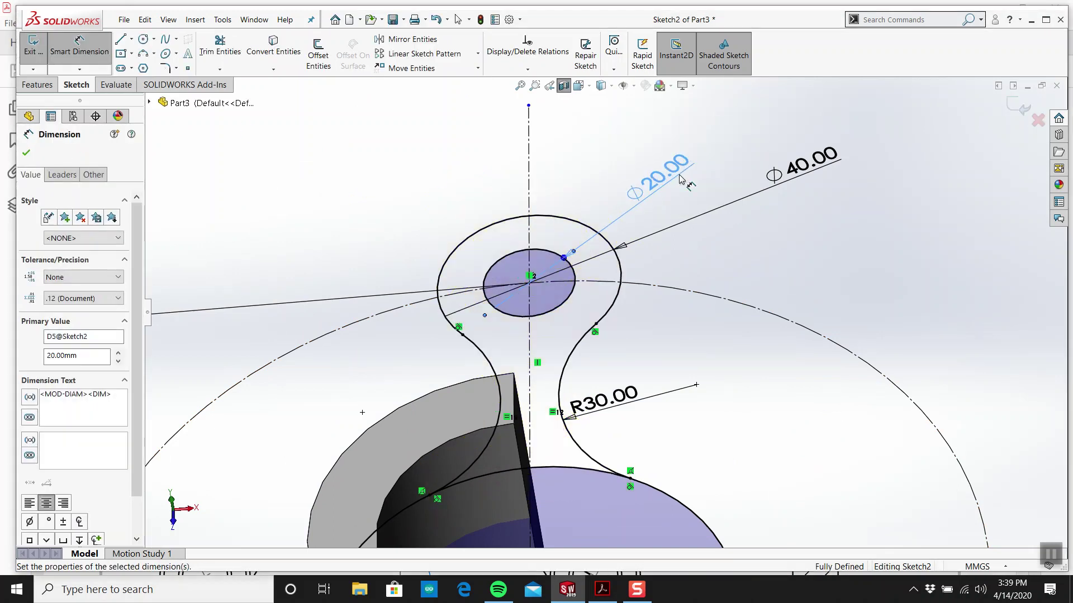
click(1014, 106)
middle_drag(560, 272, 474, 251)
Roll the model forward to include Boss-Extrude3 and edit its sketch Sketch3.
drag(137, 339, 137, 316)
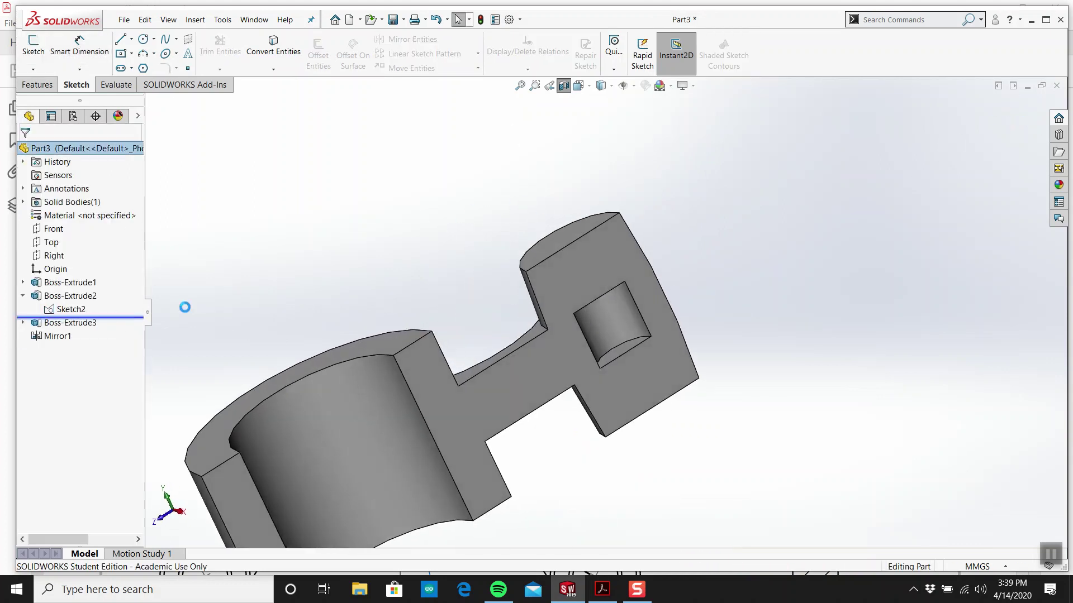
mouse_move(467, 287)
middle_down()
mouse_move(538, 335)
mouse_move(546, 119)
mouse_move(559, 89)
mouse_move(620, 179)
mouse_move(537, 207)
middle_up()
drag(111, 317, 31, 325)
click(23, 323)
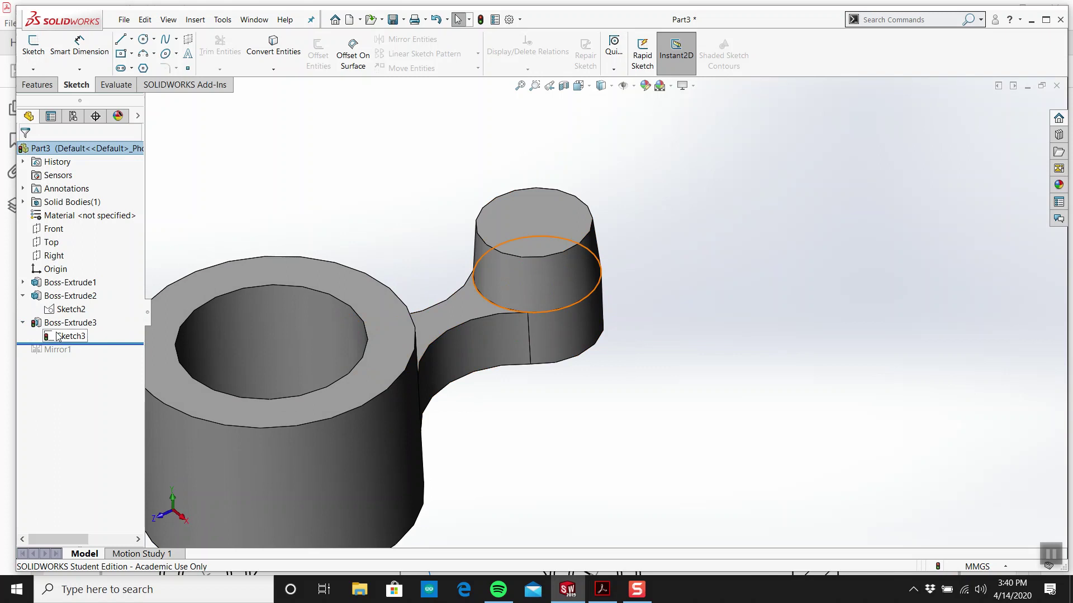
right_click(50, 336)
click(72, 303)
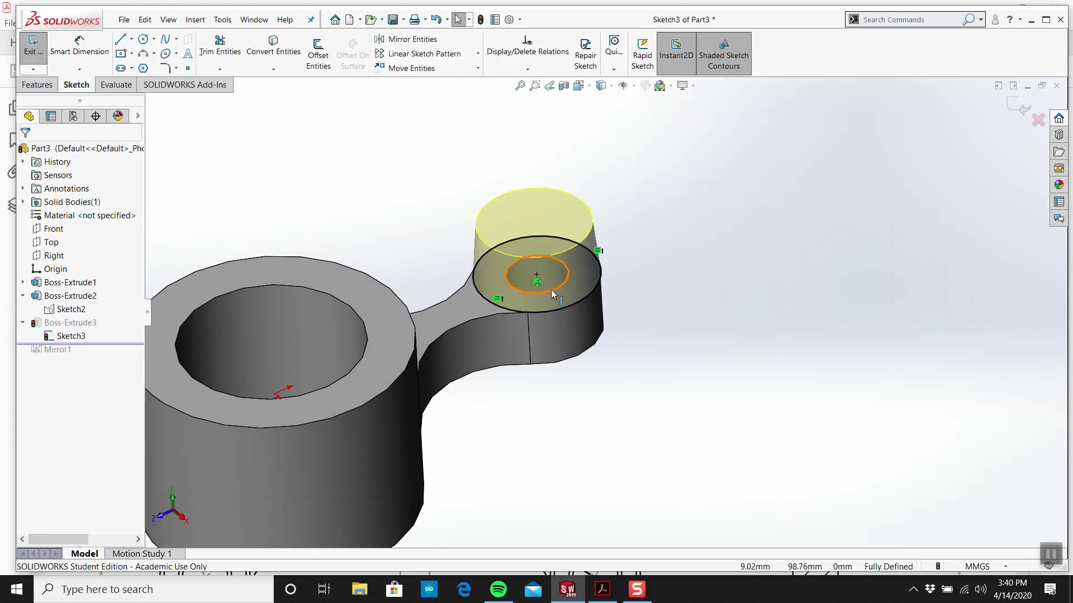
Convert the Ø20 hole edge into Sketch3, exit, and section the part to check it.
click(508, 280)
click(278, 54)
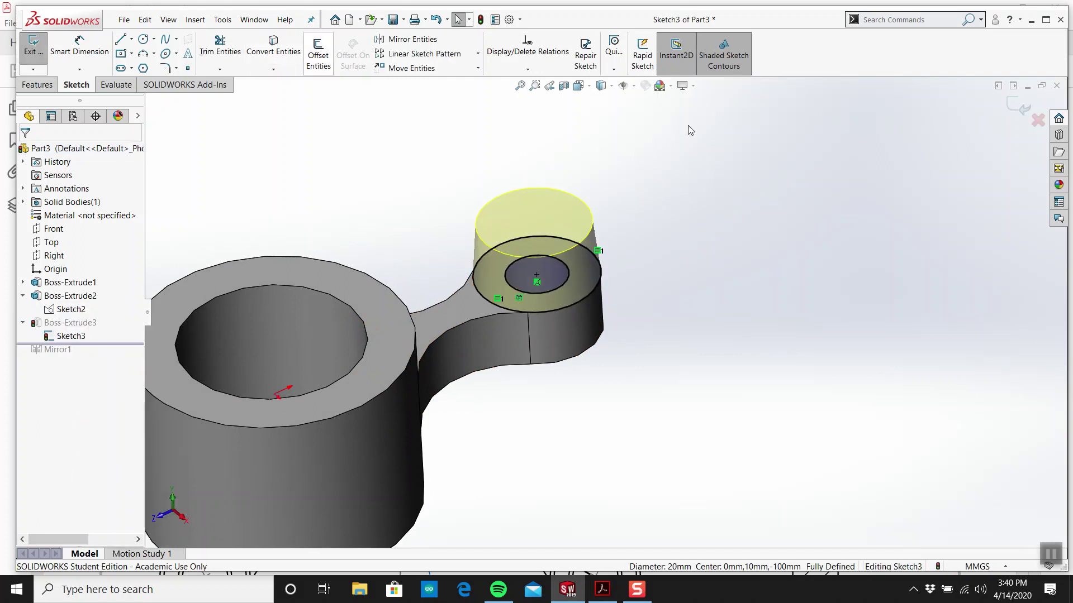
click(1012, 106)
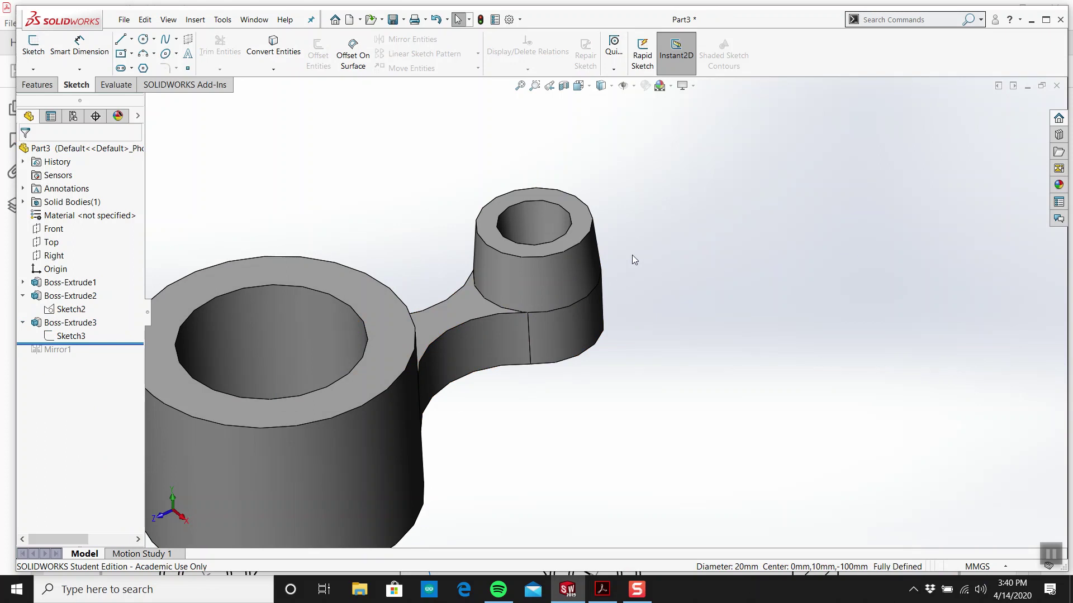
click(564, 85)
Turn off the section view and compare the part with the PDF drawing.
middle_drag(567, 146, 558, 170)
click(1014, 106)
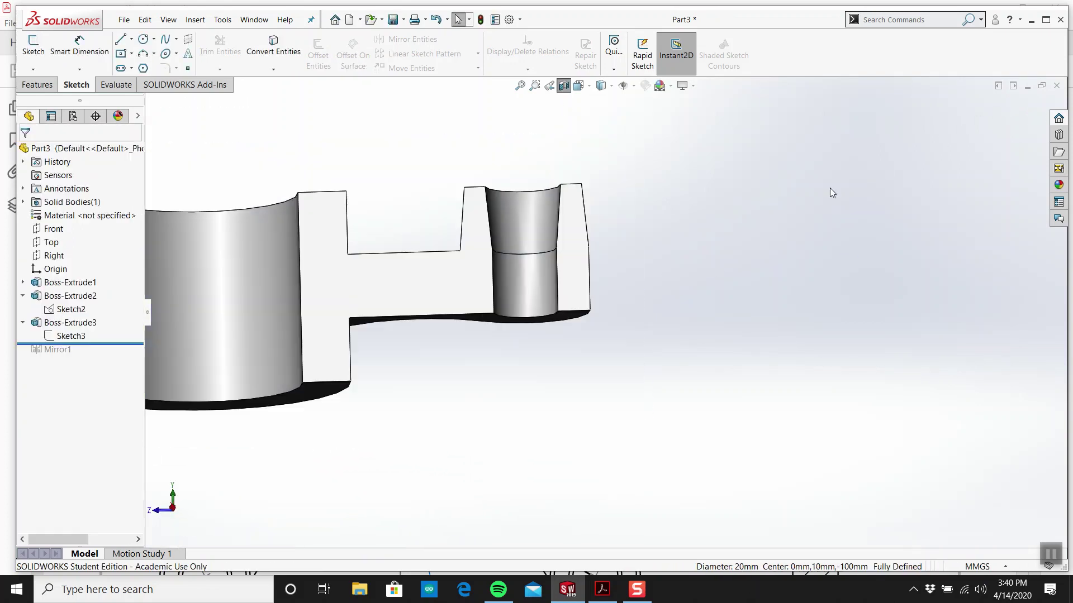
scroll(542, 216, down, 5)
scroll(525, 229, up, 3)
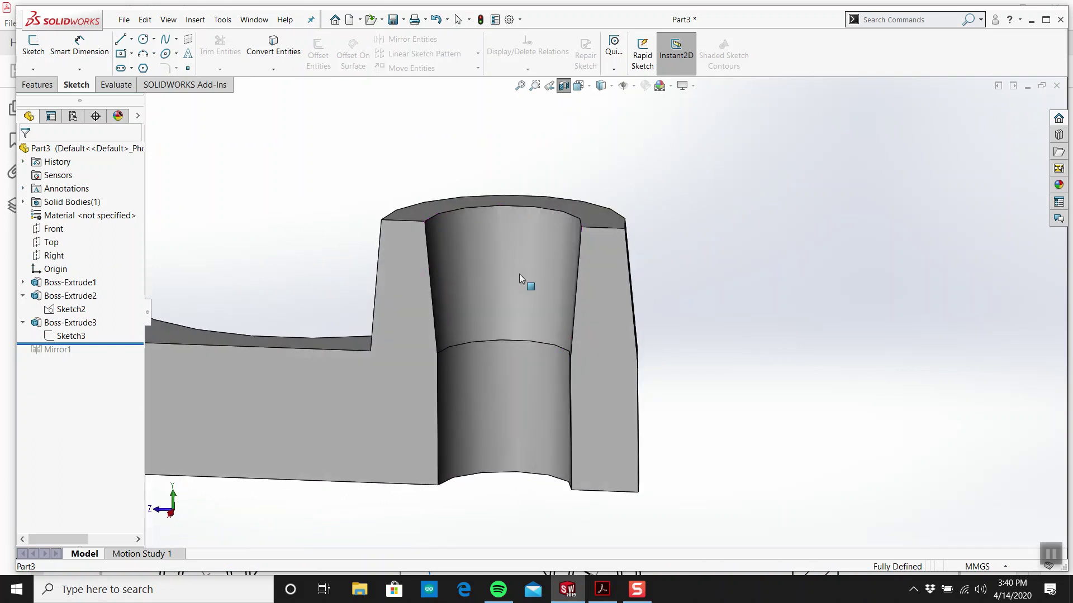
click(563, 85)
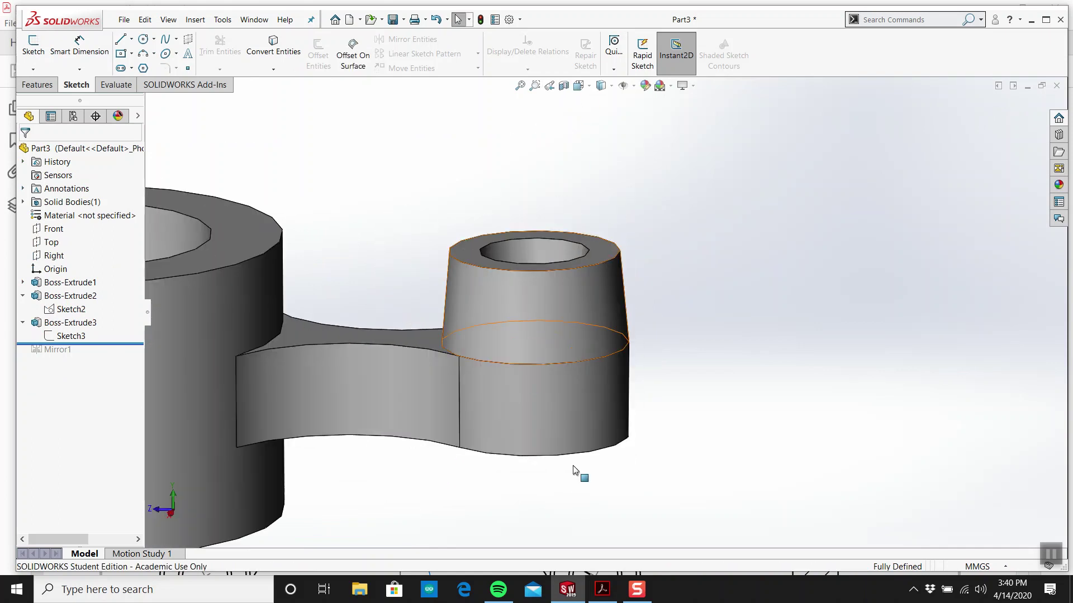
click(602, 590)
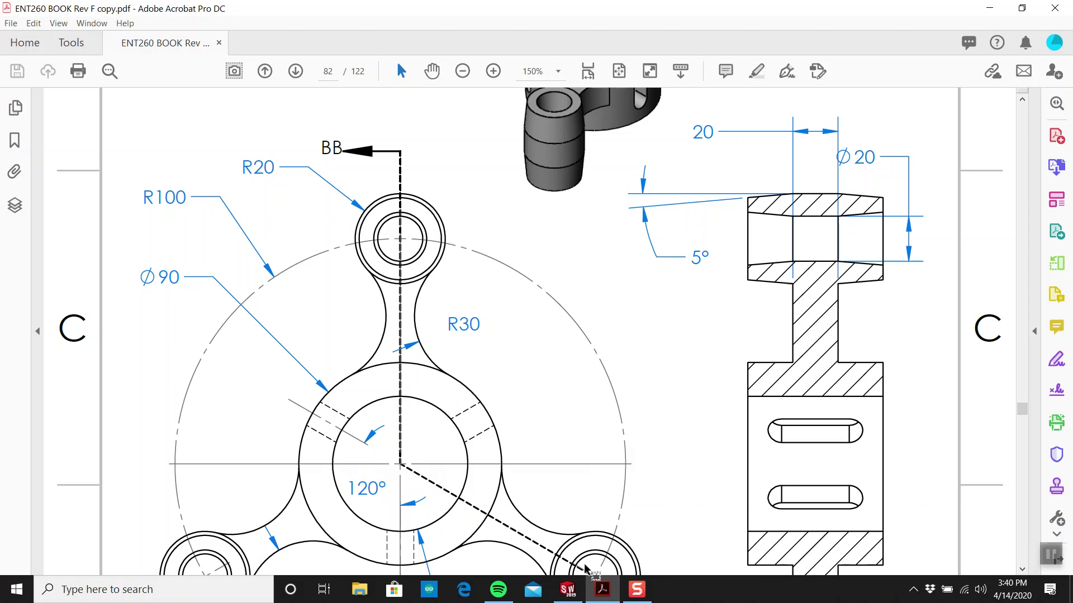
click(568, 589)
Roll forward to restore Mirror1, inspect with a section cut, and return to isometric.
middle_drag(438, 366, 165, 314)
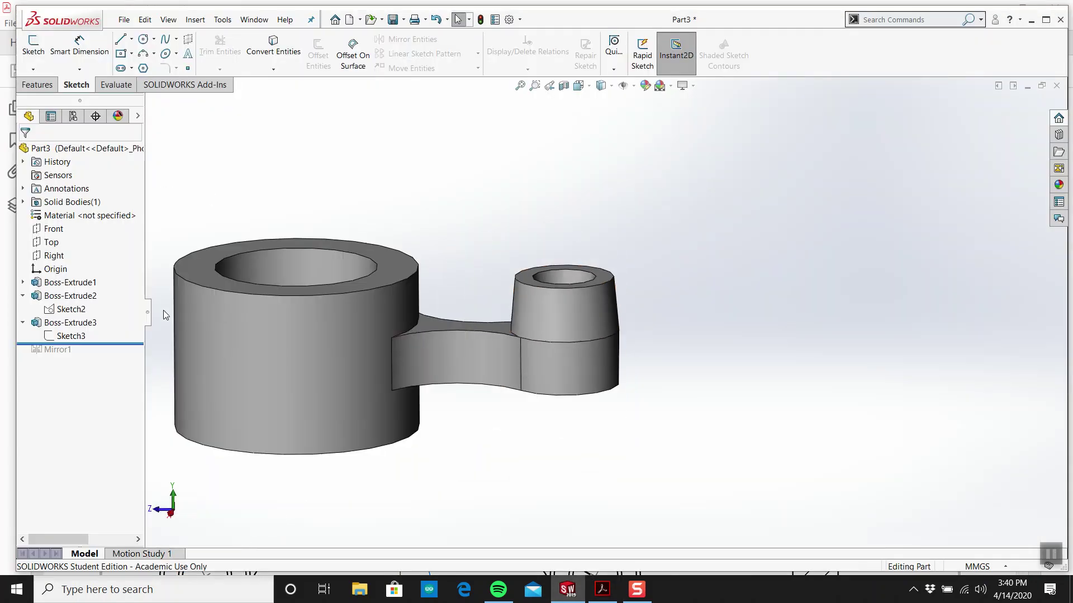
drag(136, 342, 136, 355)
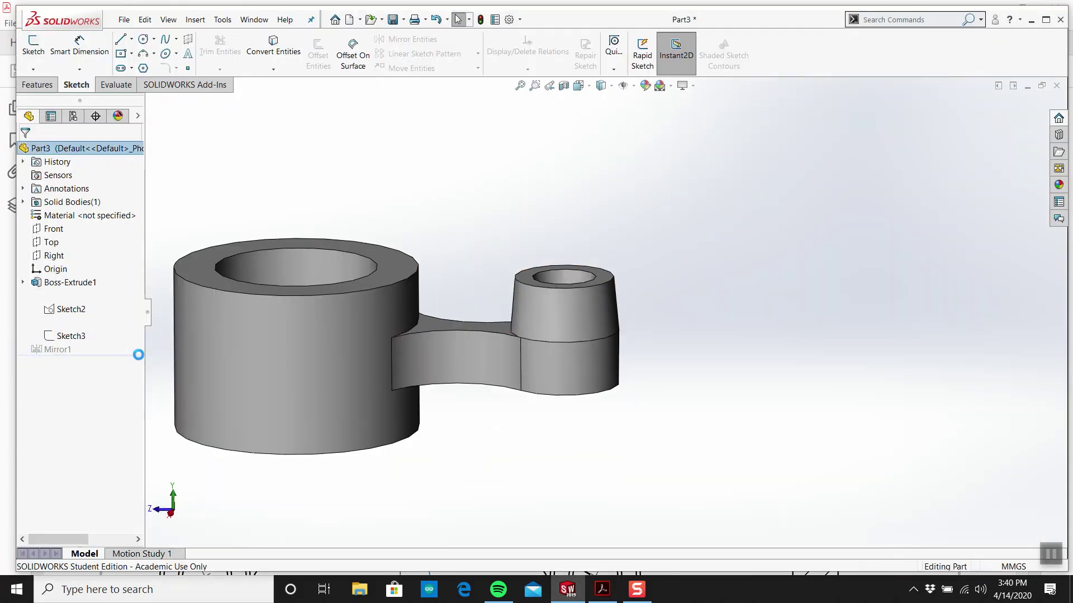
click(578, 86)
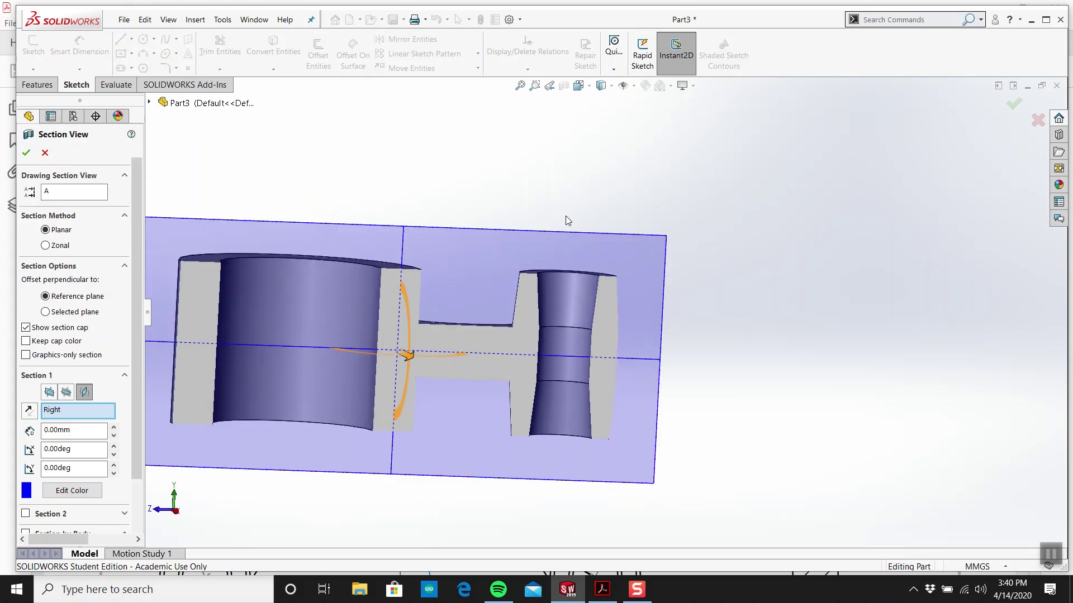
key(Escape)
key(ctrl+7)
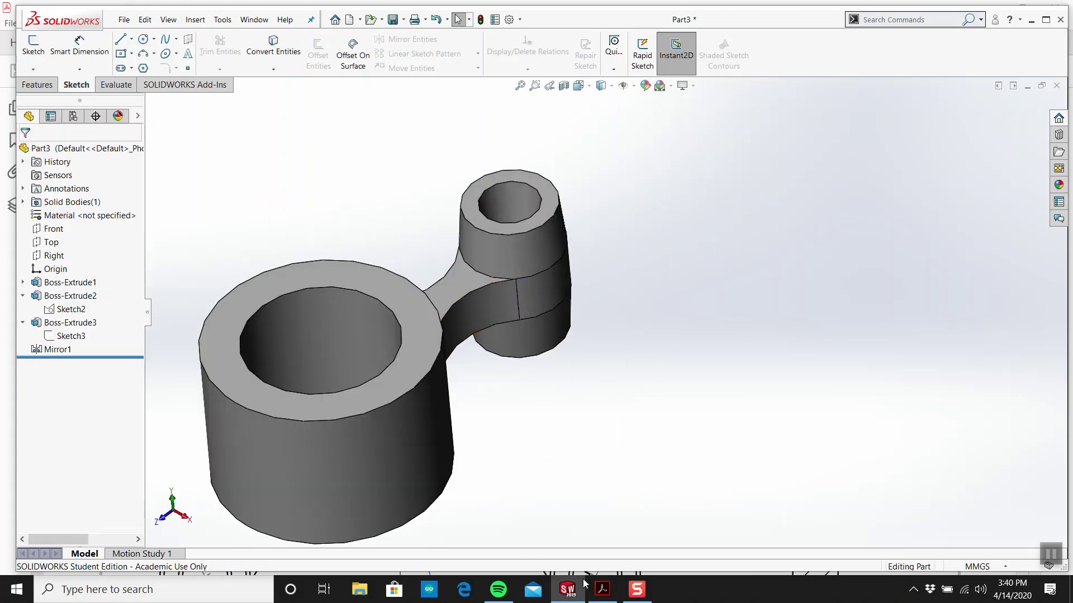
Review the Part 18 drawing again, then orbit the part in SOLIDWORKS.
click(602, 590)
scroll(614, 355, down, 1)
ctrl+scroll(615, 355, down, 2)
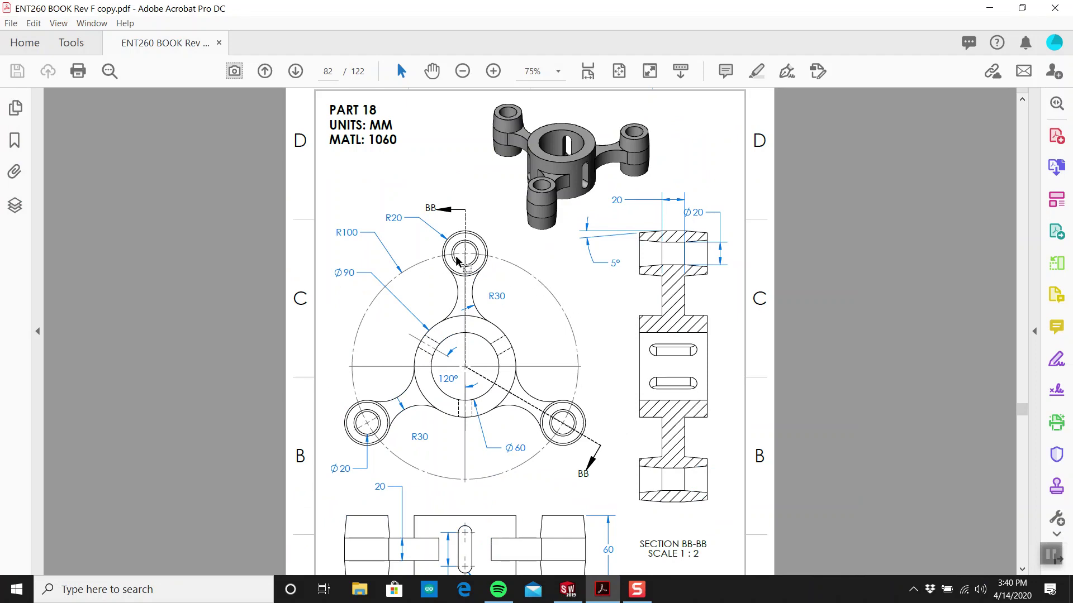
ctrl+scroll(457, 260, up, 1)
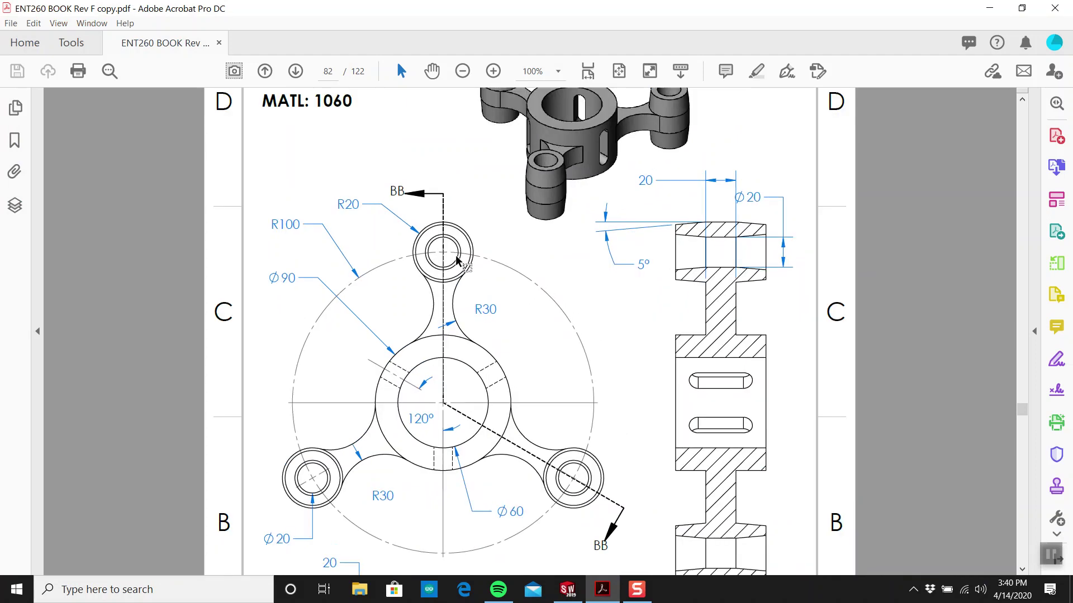
click(568, 590)
middle_drag(497, 342, 380, 190)
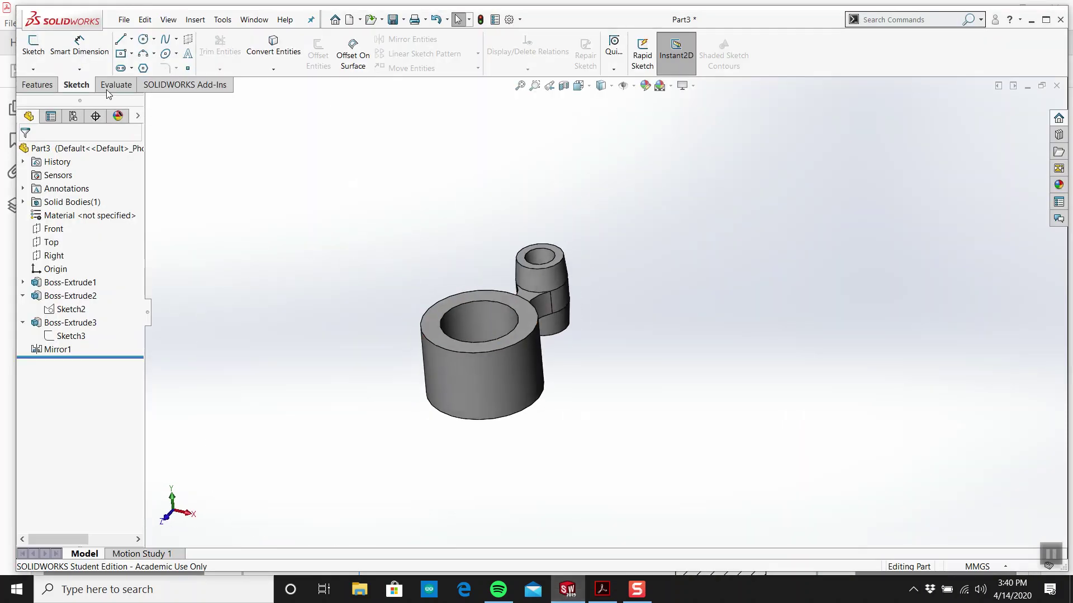
Start a Circular Pattern using the hub's outer face as the axis.
click(37, 85)
click(428, 69)
click(444, 97)
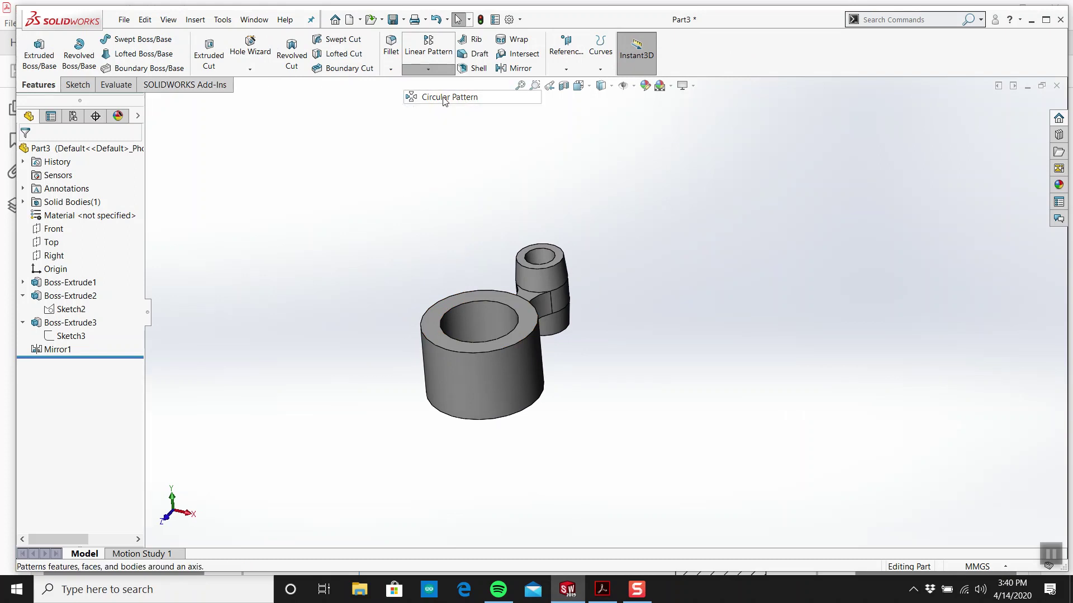
click(475, 388)
Pattern Boss-Extrude2, Boss-Extrude3 and Mirror1 with 3 instances.
click(60, 335)
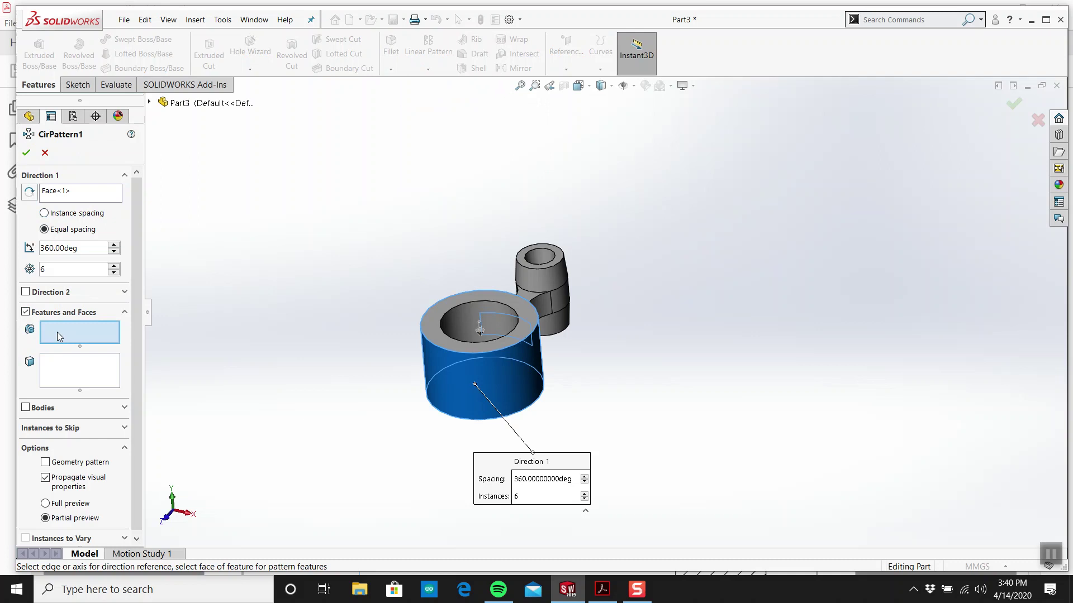
click(149, 103)
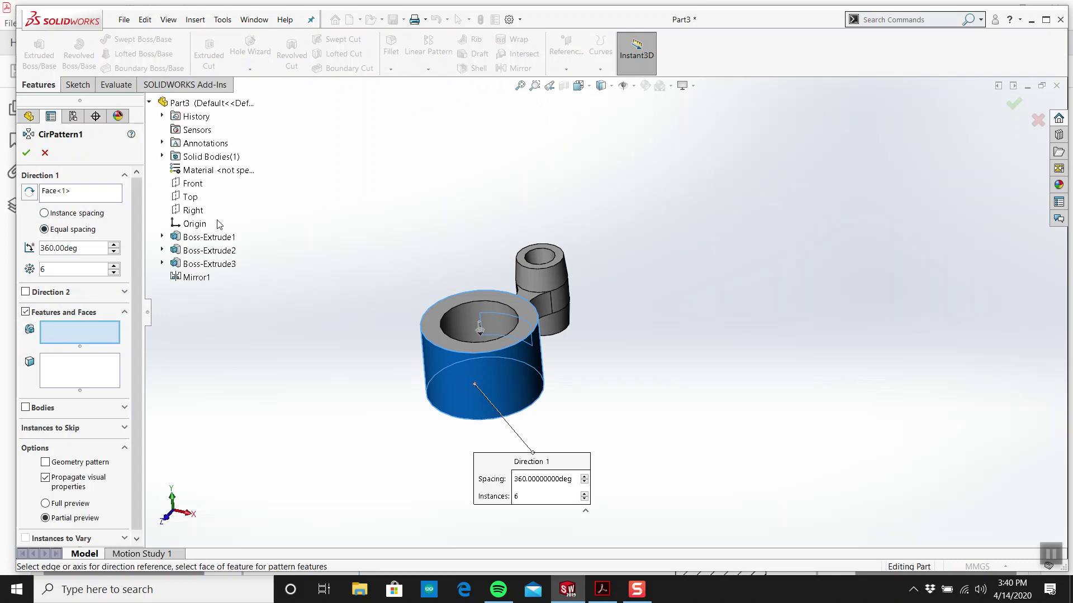
click(203, 252)
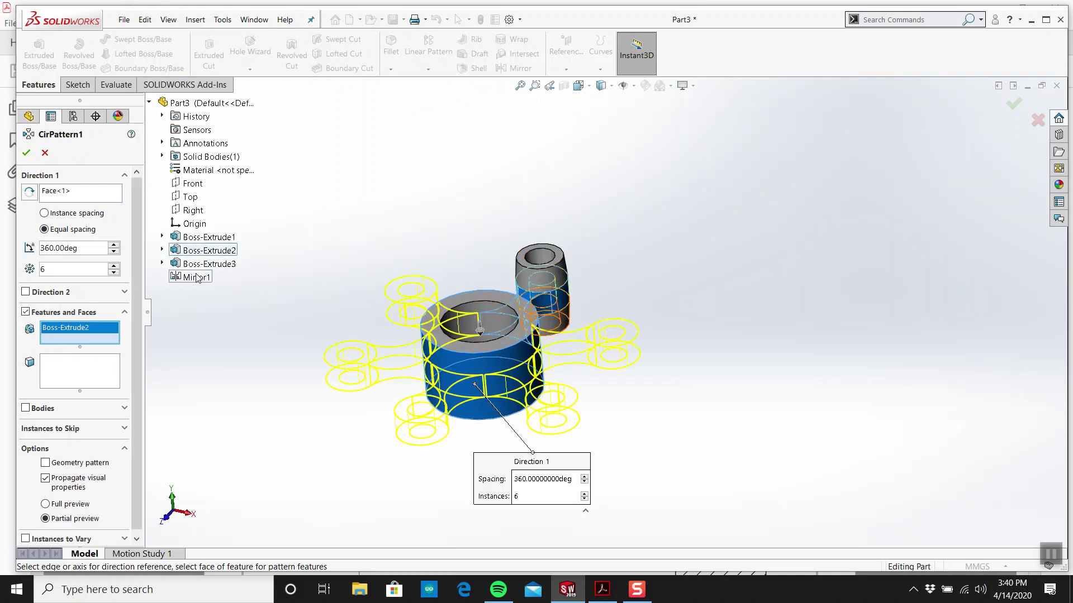
click(208, 263)
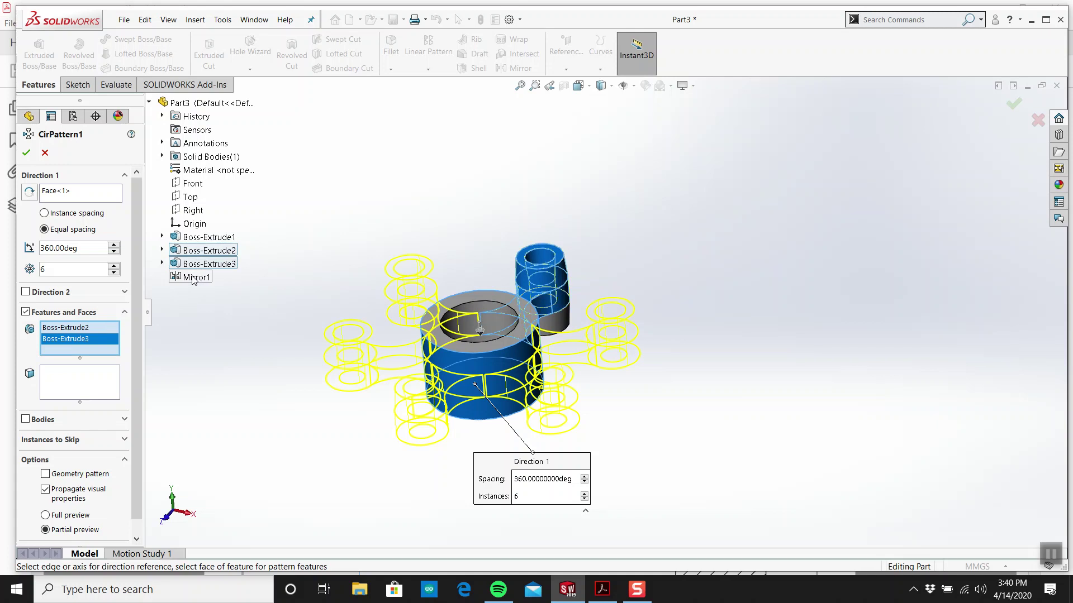
click(194, 278)
click(114, 273)
click(114, 272)
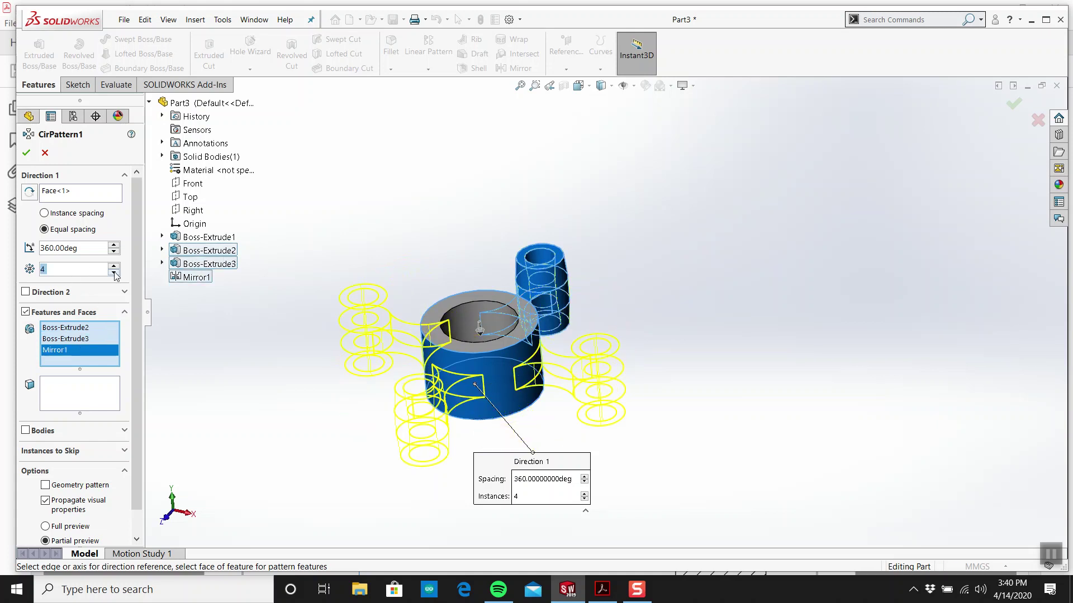
click(114, 273)
click(26, 153)
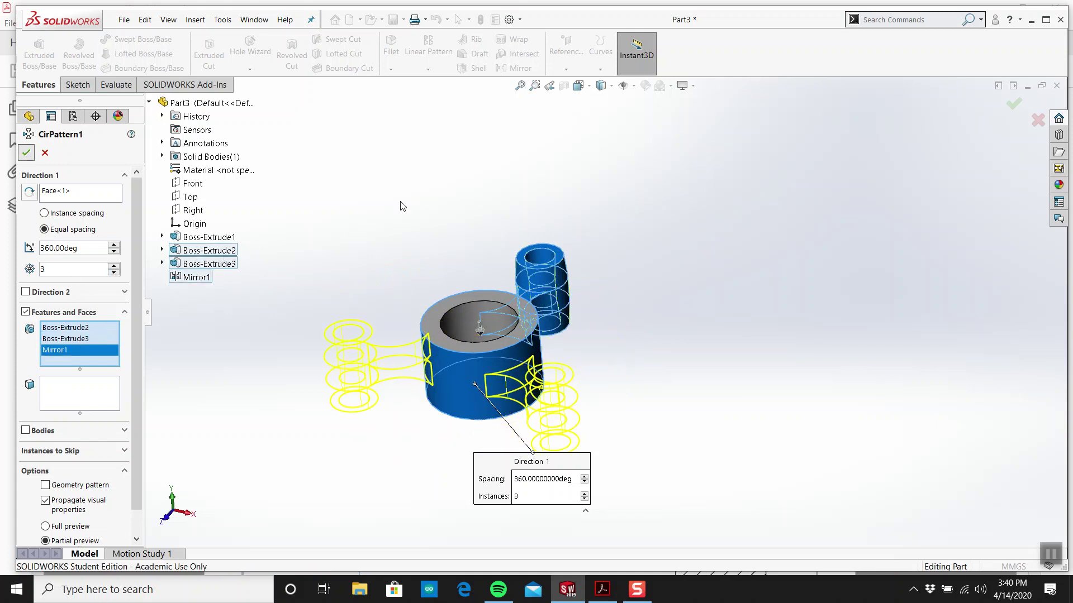
middle_drag(400, 201, 455, 240)
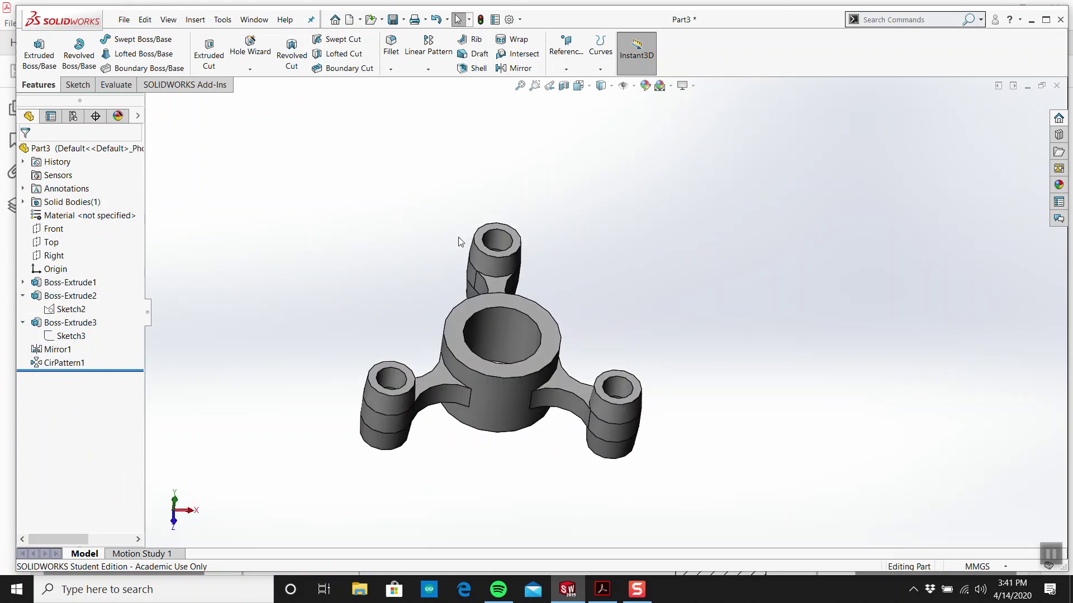
scroll(447, 241, down, 2)
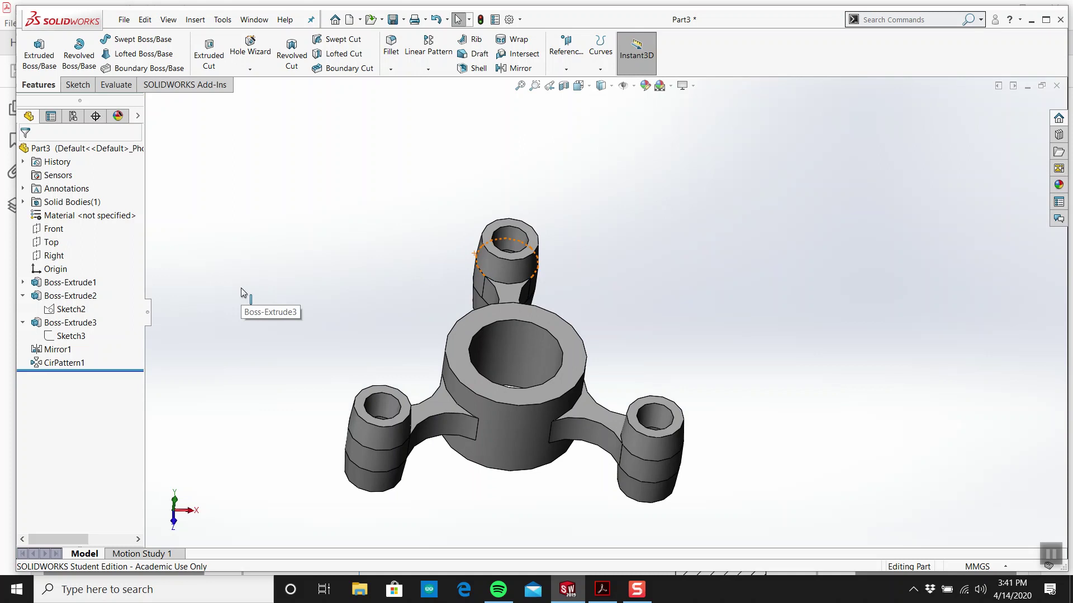
Scroll the drawing down to the front view with R6 slot and title block, then return.
click(602, 589)
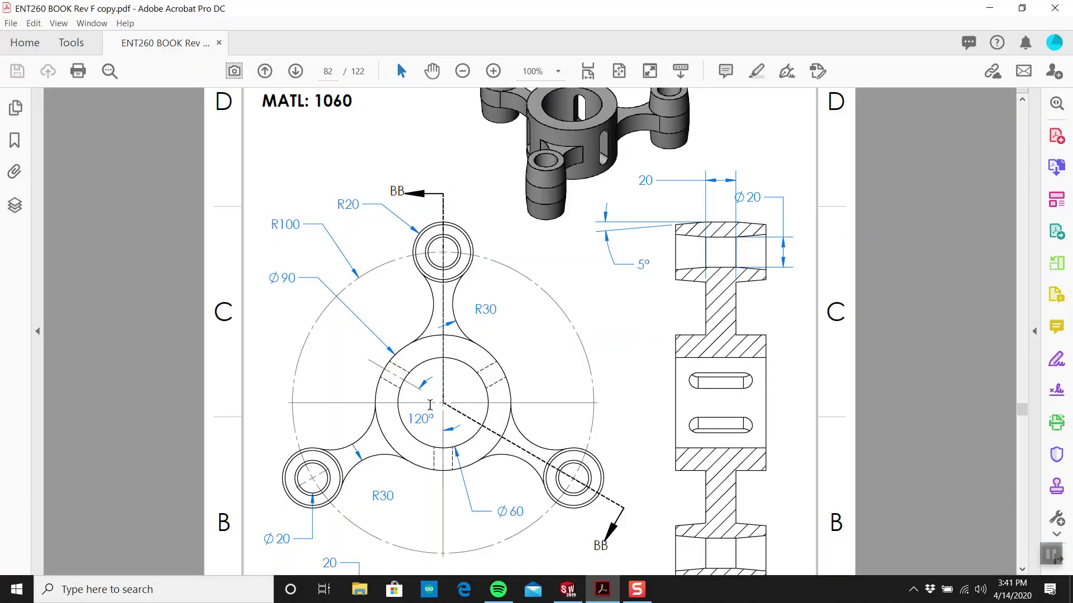
scroll(461, 334, down, 2)
scroll(464, 339, down, 1)
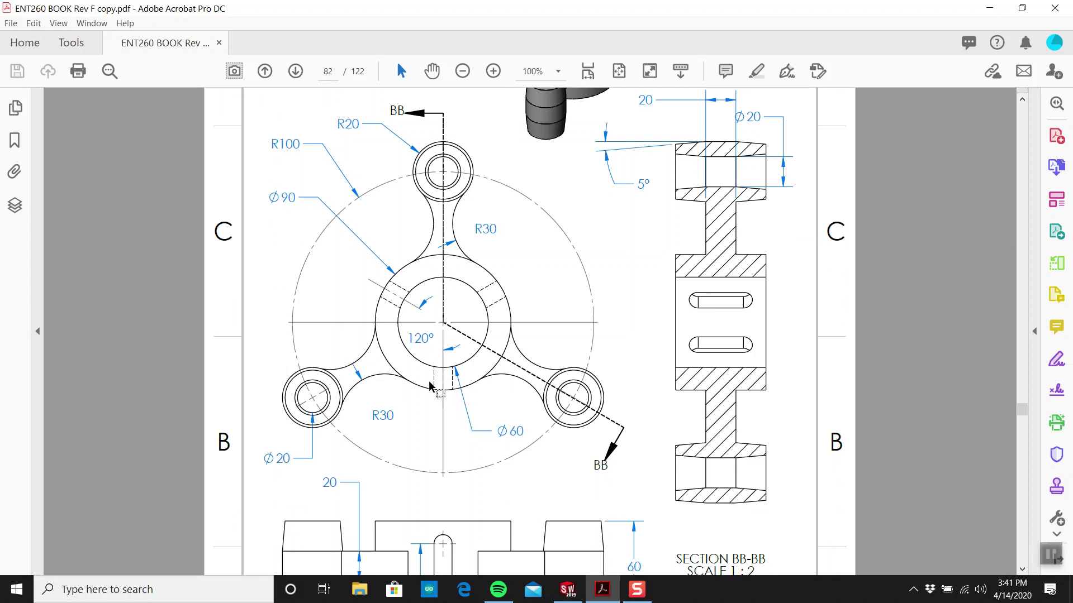
scroll(445, 376, down, 6)
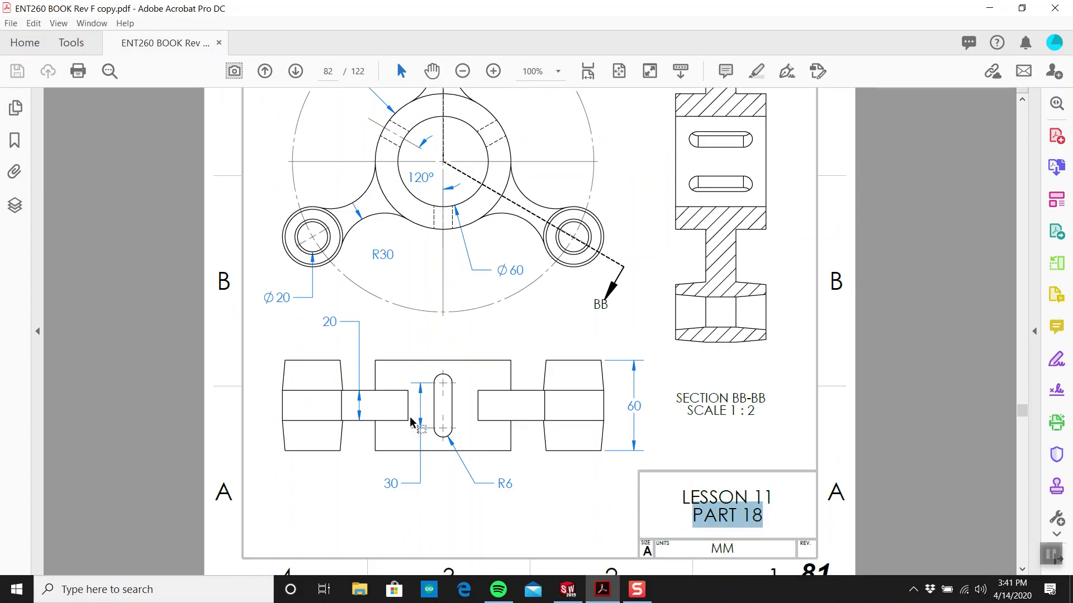
scroll(447, 430, down, 1)
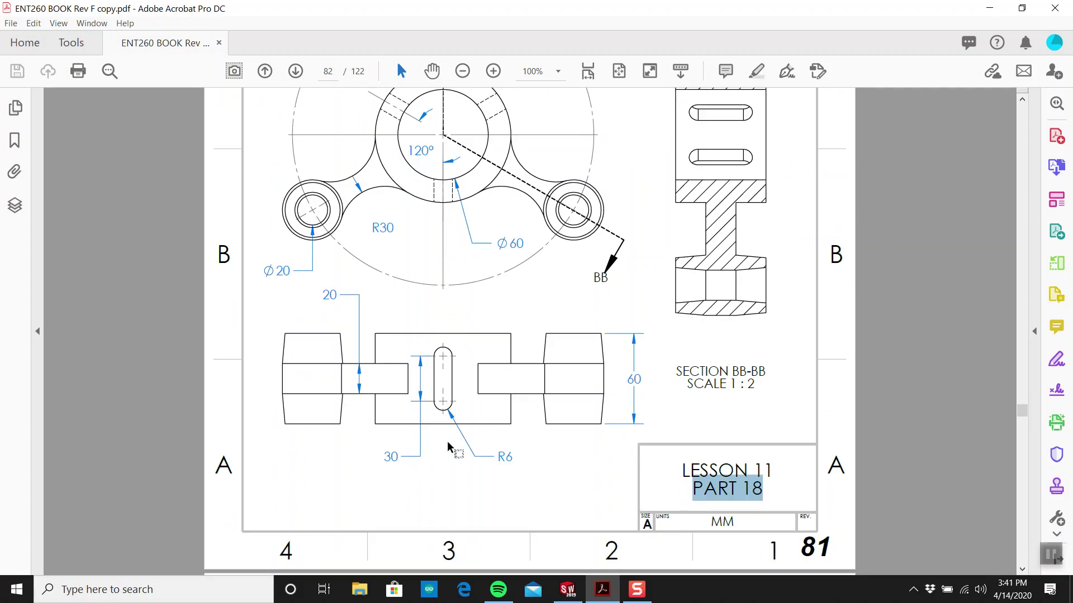
click(568, 589)
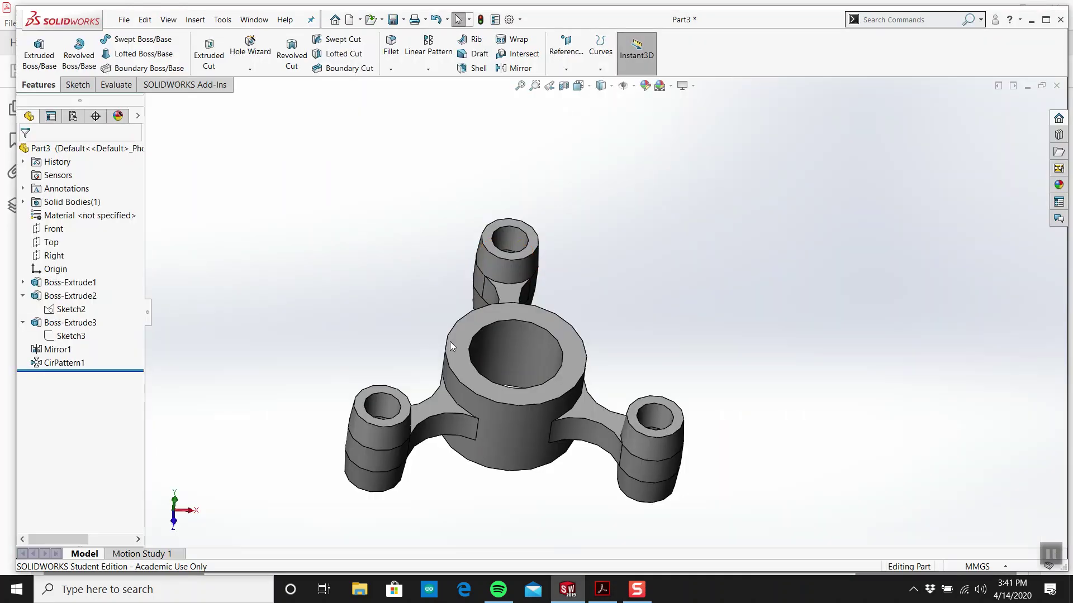
Start a new sketch on the Front plane and view it face-on.
click(54, 229)
mouse_move(403, 222)
middle_down()
mouse_move(372, 232)
mouse_move(388, 233)
middle_up()
click(79, 87)
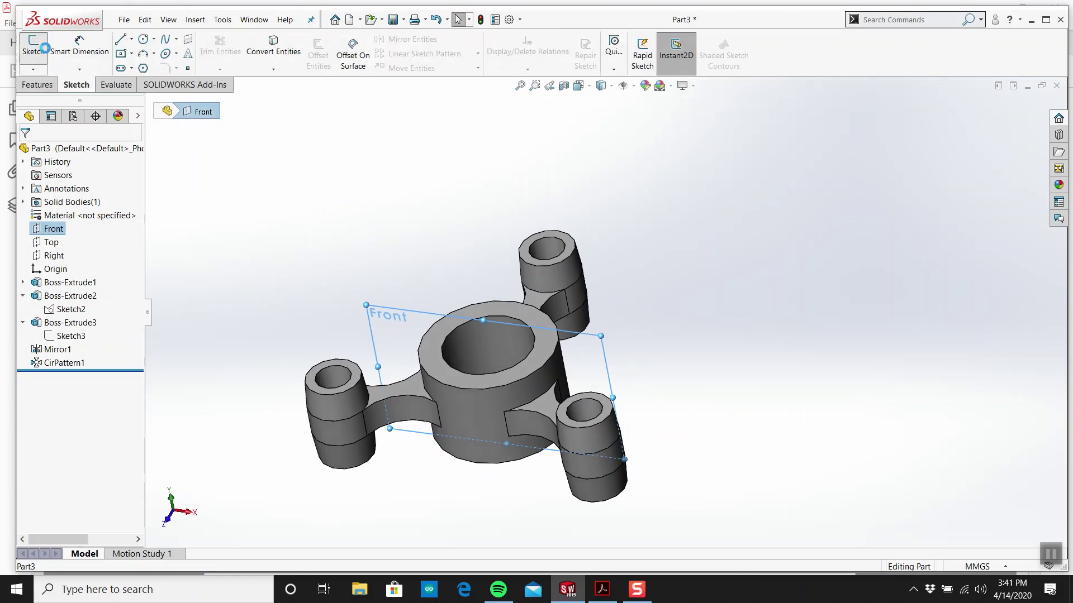
click(33, 47)
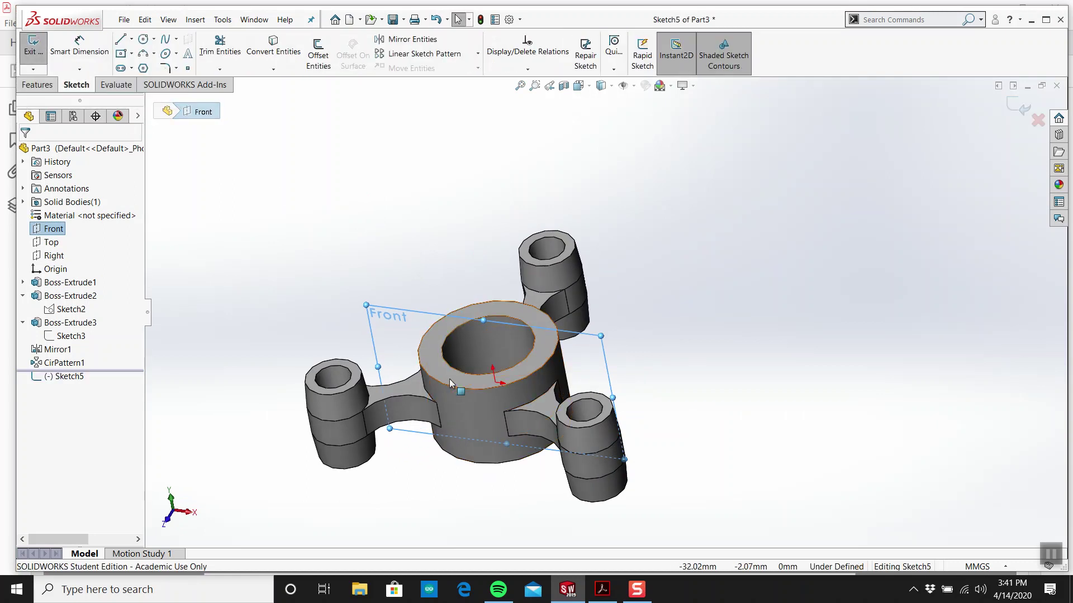
scroll(430, 372, down, 3)
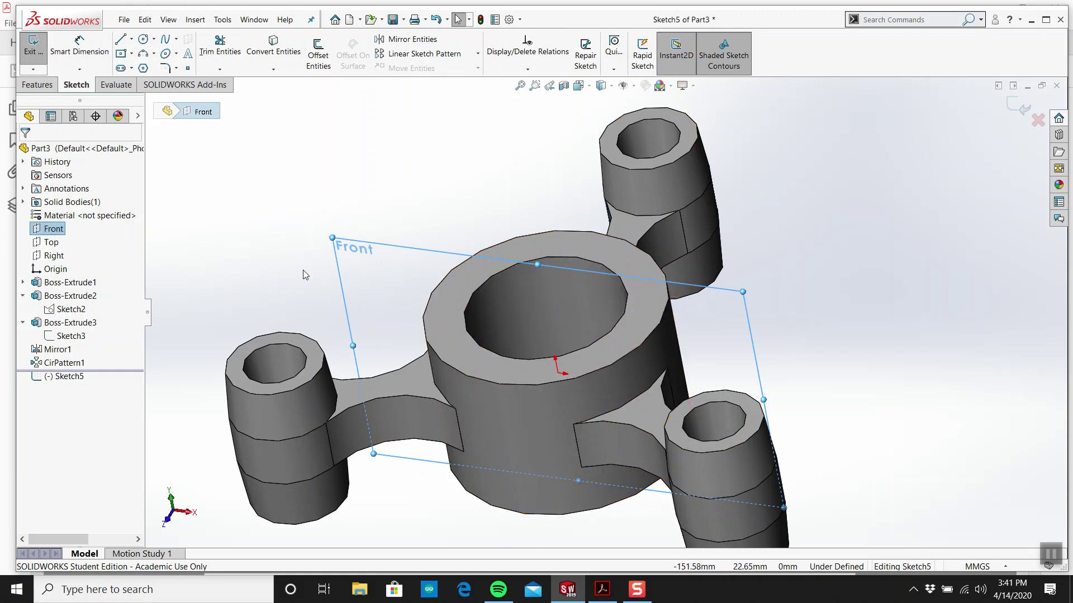
key(f)
key(space)
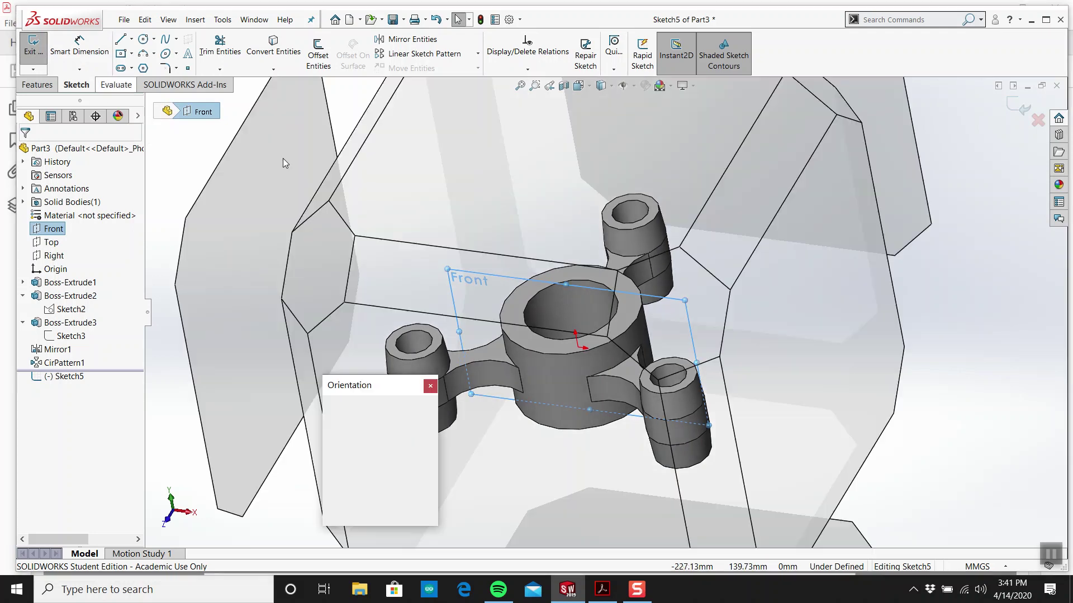
click(468, 411)
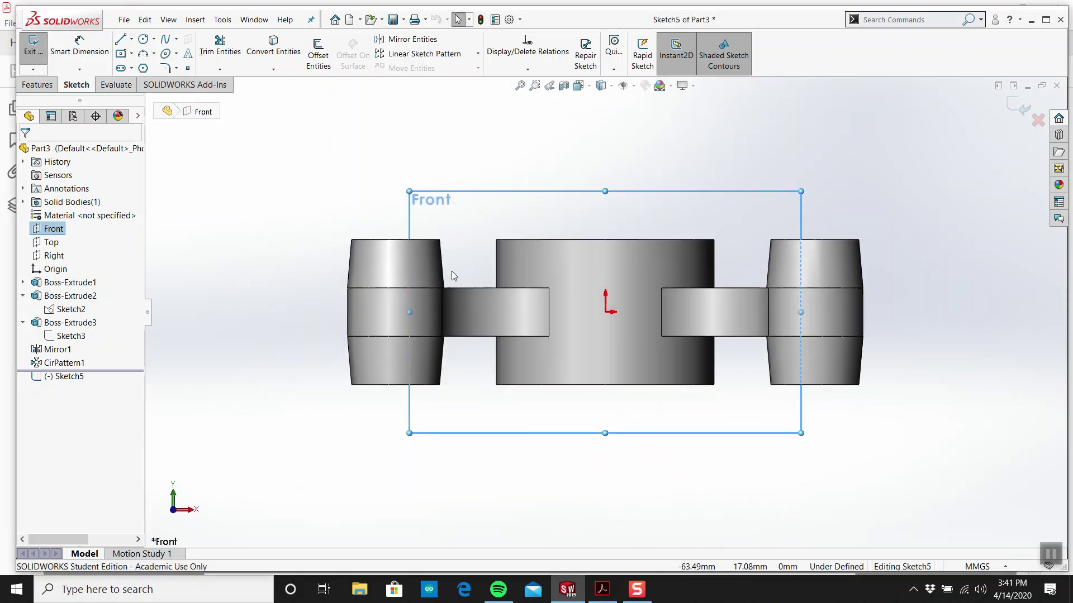
Draw a vertical centre-point straight slot starting at the sketch origin.
click(132, 53)
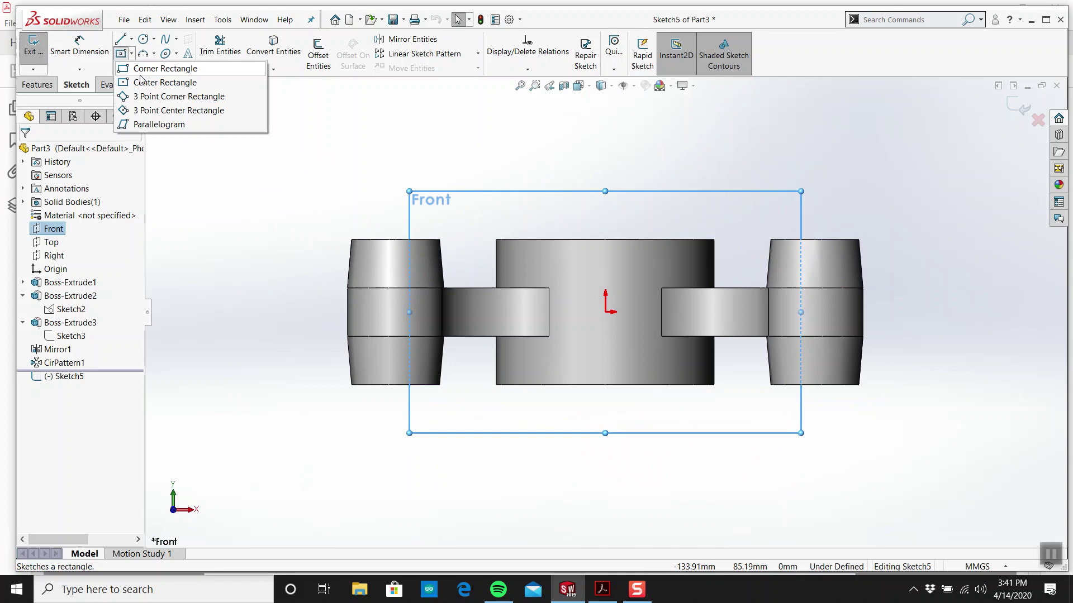
click(131, 69)
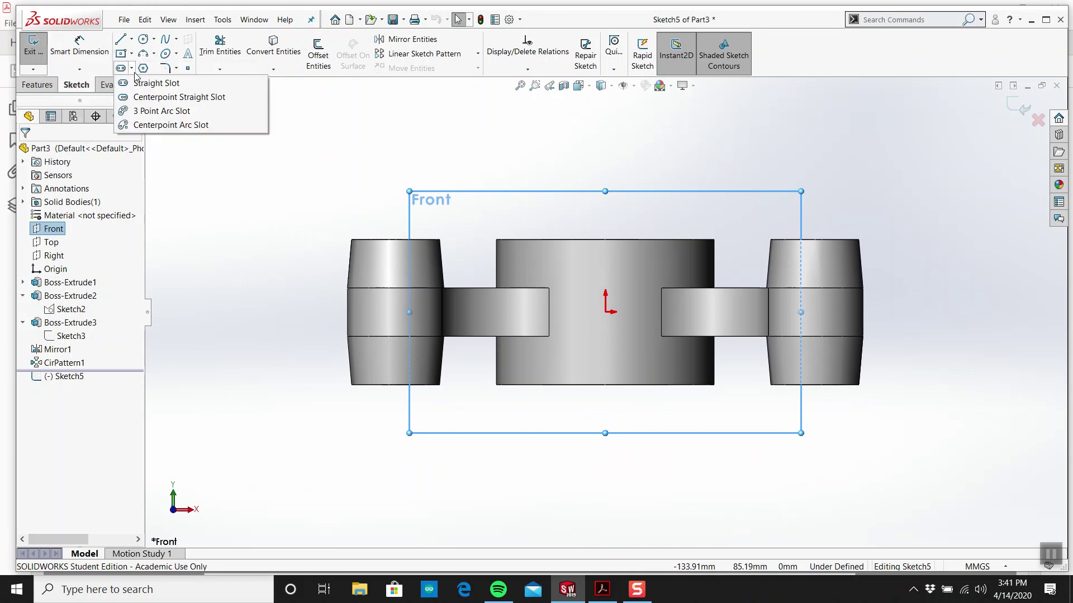
click(145, 83)
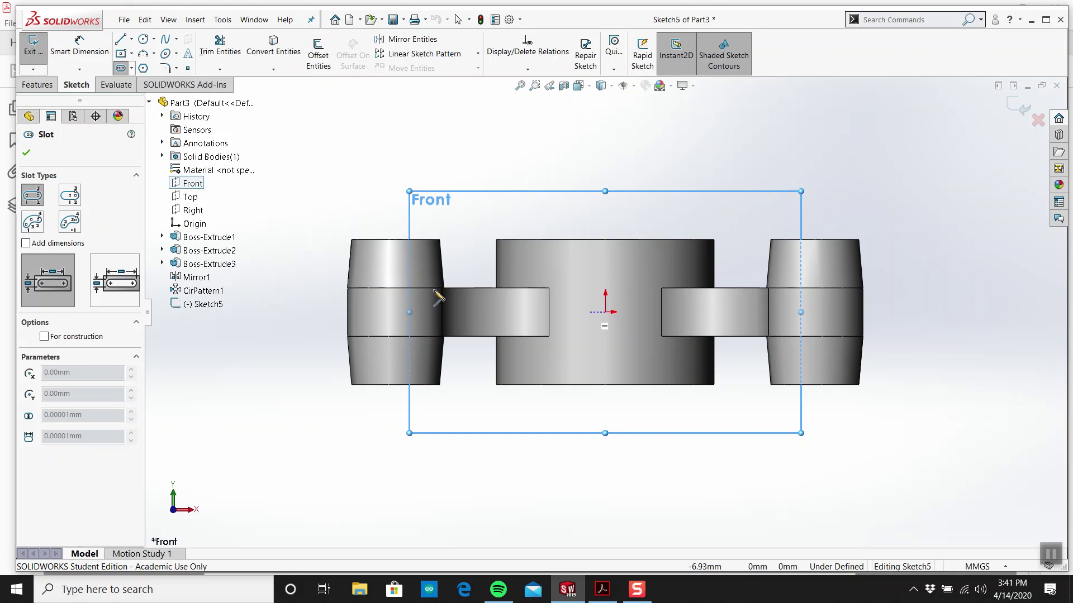
click(69, 195)
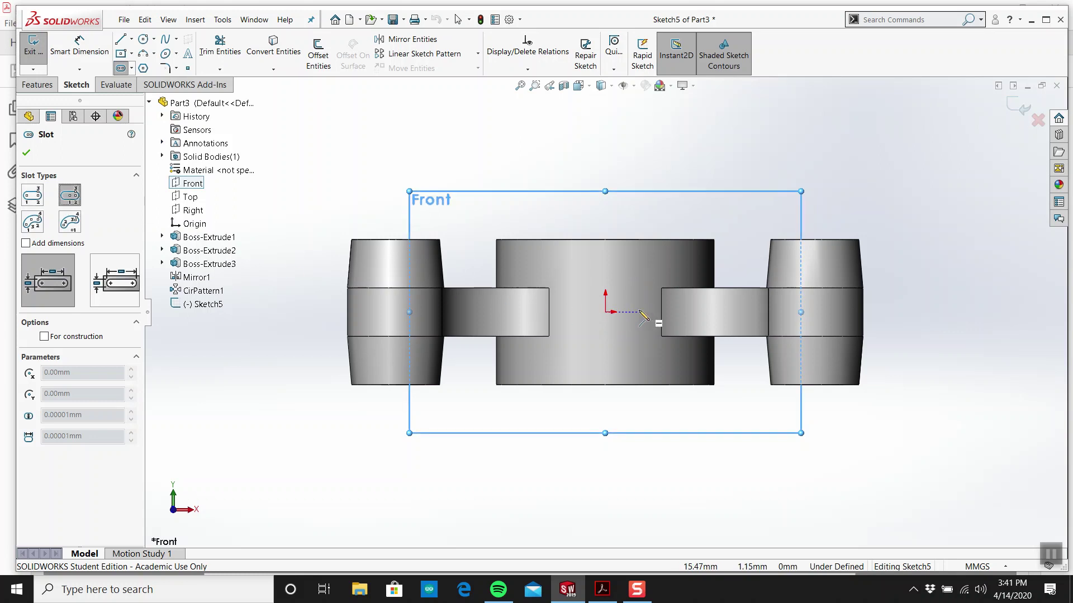
click(605, 311)
click(606, 274)
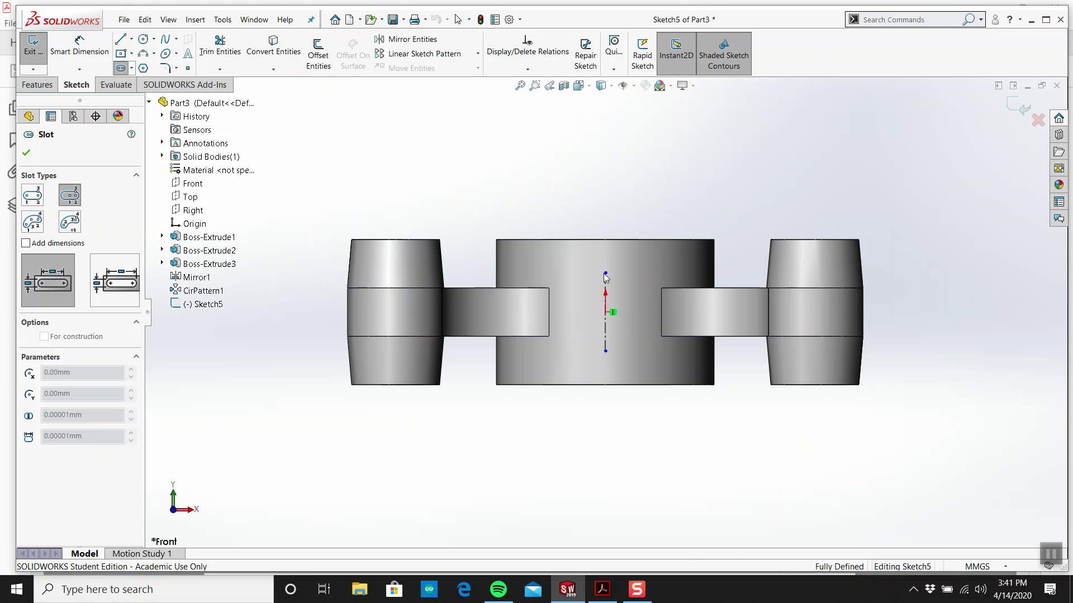
click(568, 263)
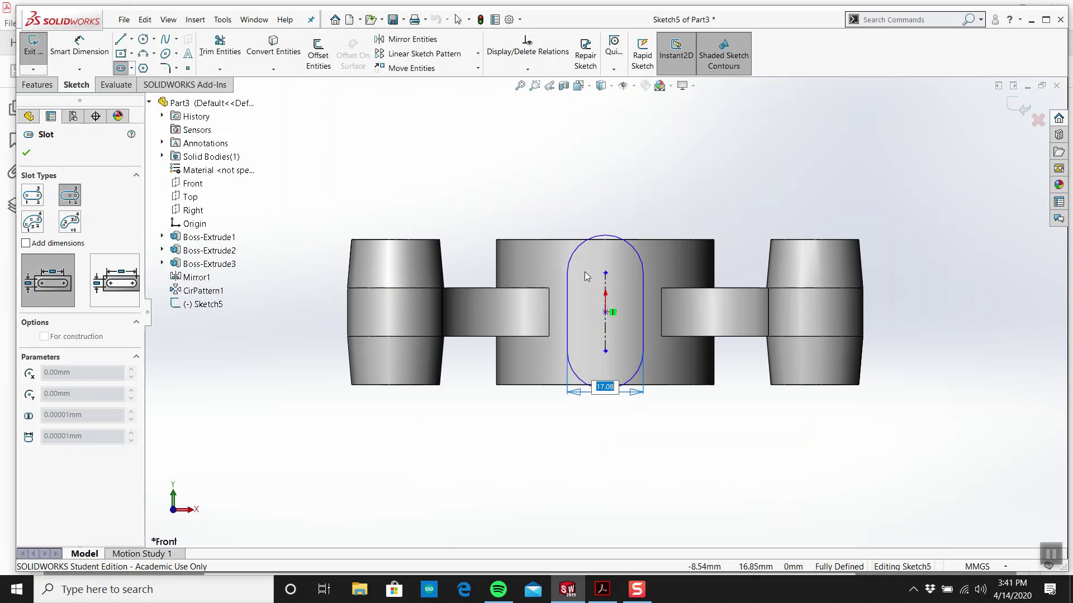
text(6)
key(Return)
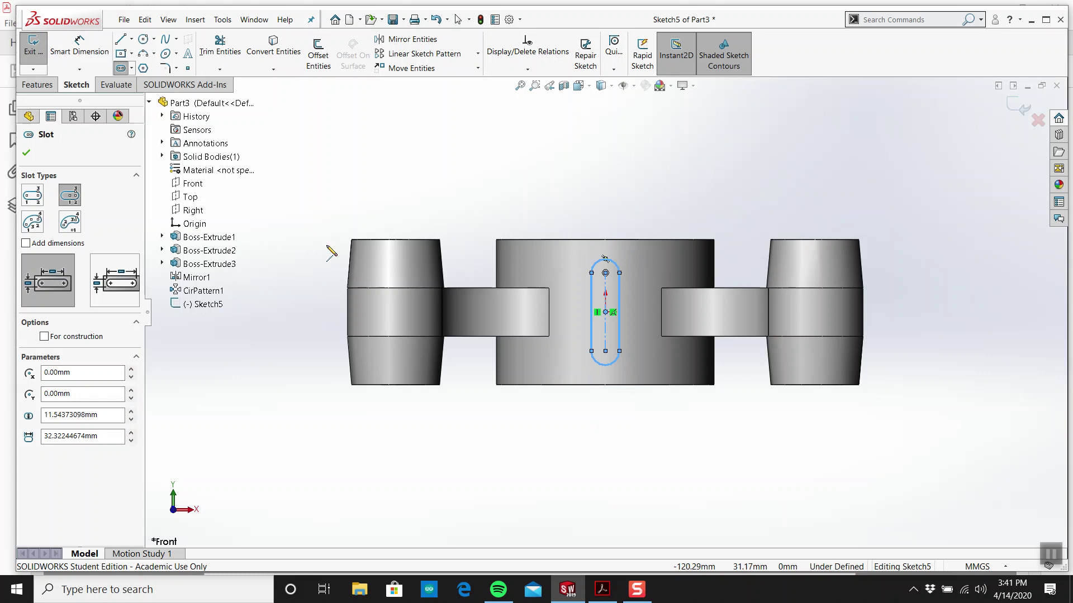
key(Escape)
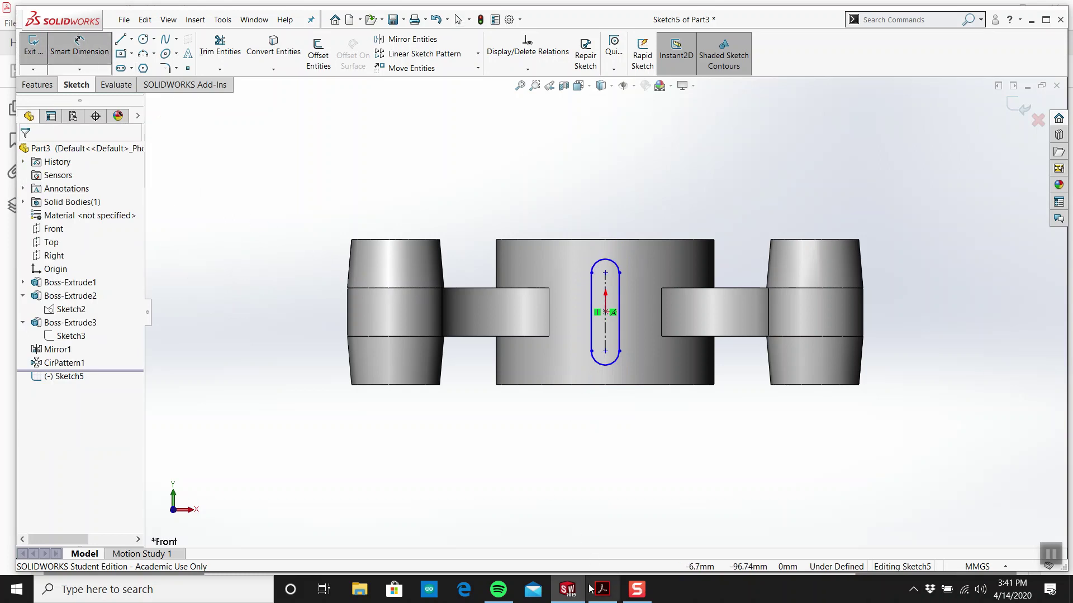
Dimension the slot 30 mm between end centres with R6 ends, then exit the sketch.
click(605, 591)
click(605, 590)
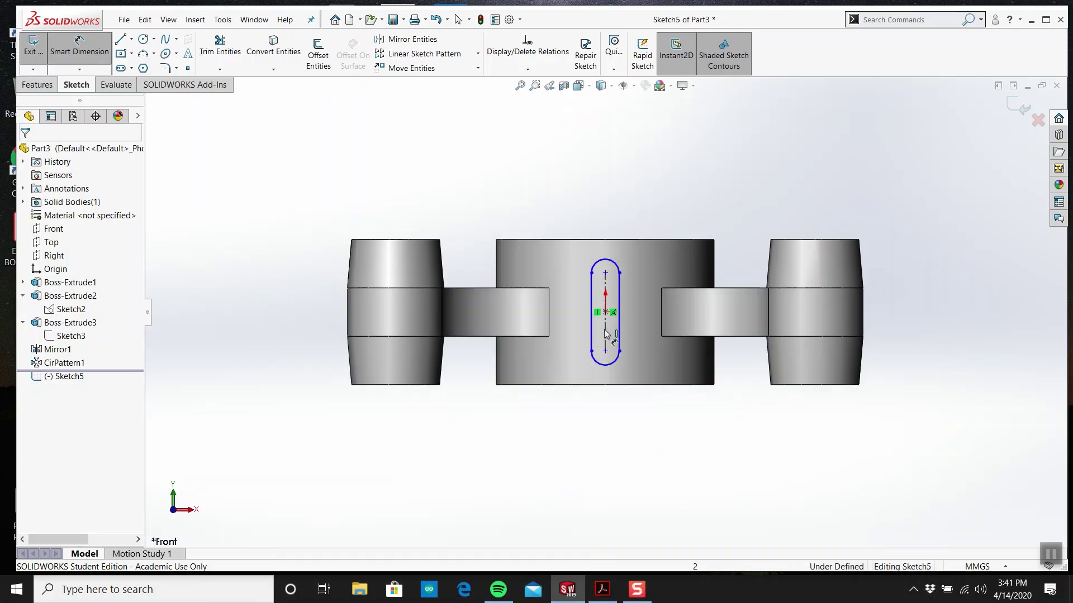
click(591, 302)
key(d)
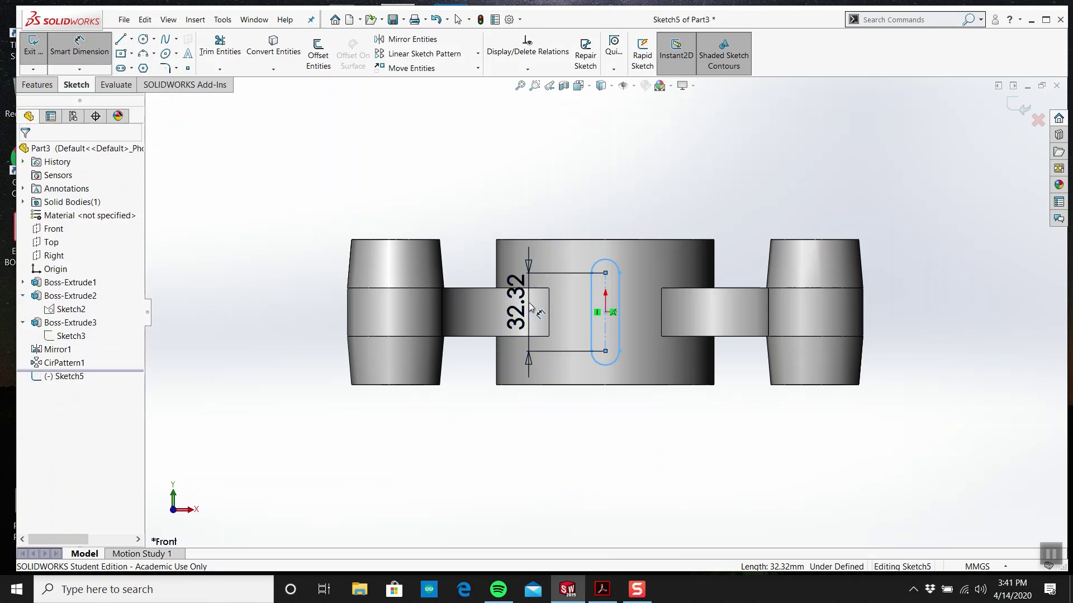
click(528, 310)
text(30)
key(Return)
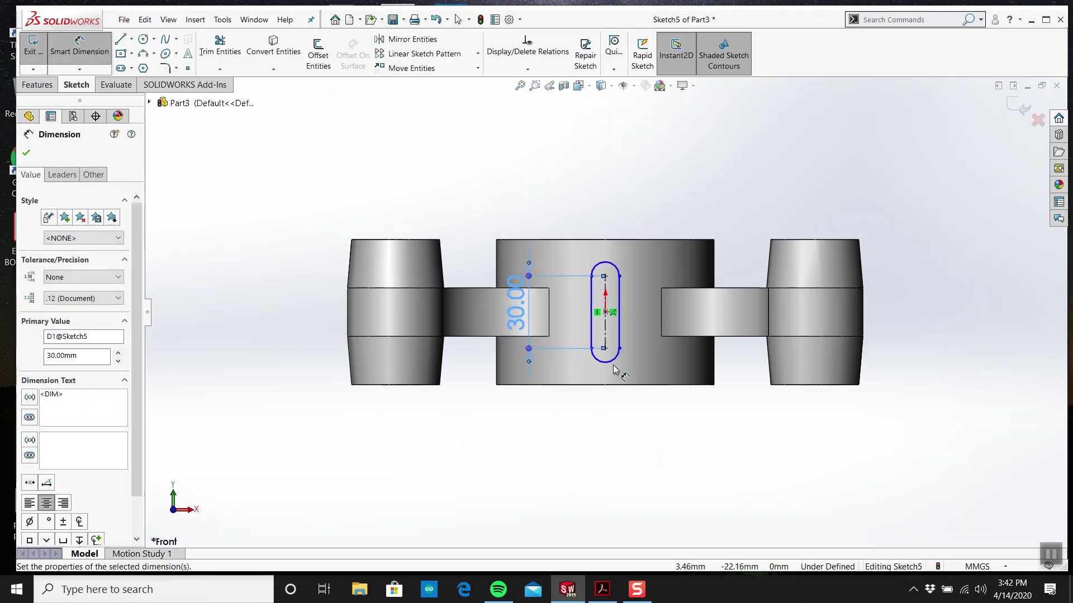
click(617, 363)
click(651, 433)
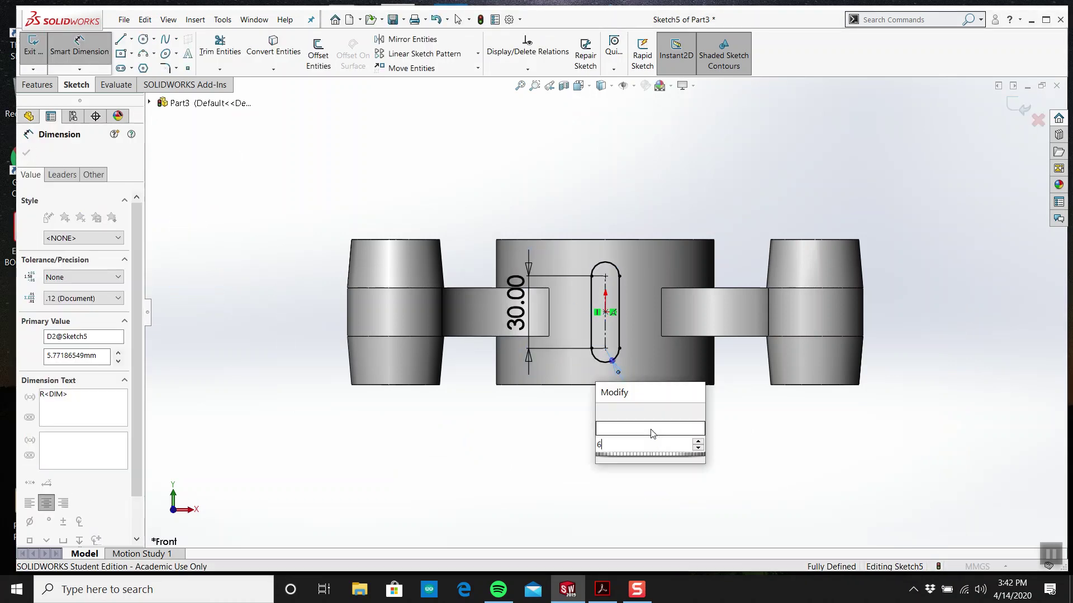
text(6)
key(Return)
key(Escape)
click(1006, 106)
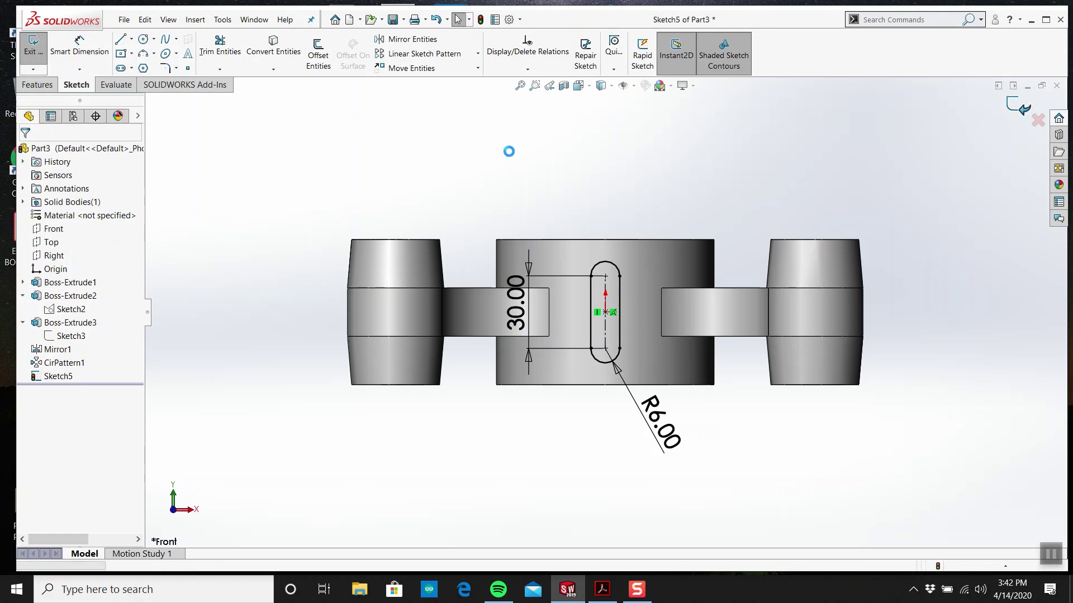
Extrude-cut the slot sketch Through All into the hub.
click(36, 85)
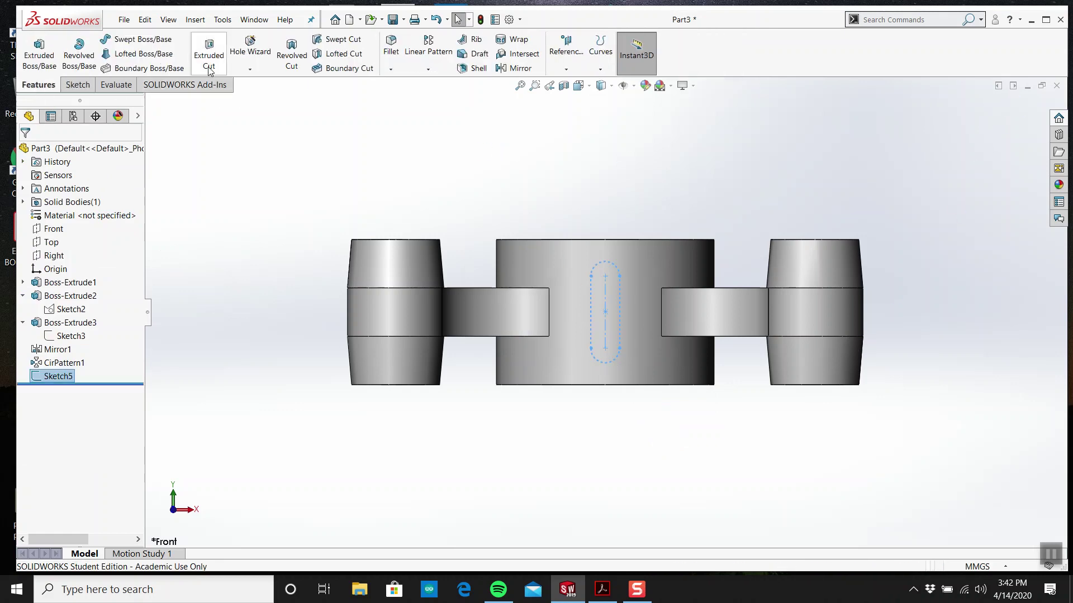
click(209, 53)
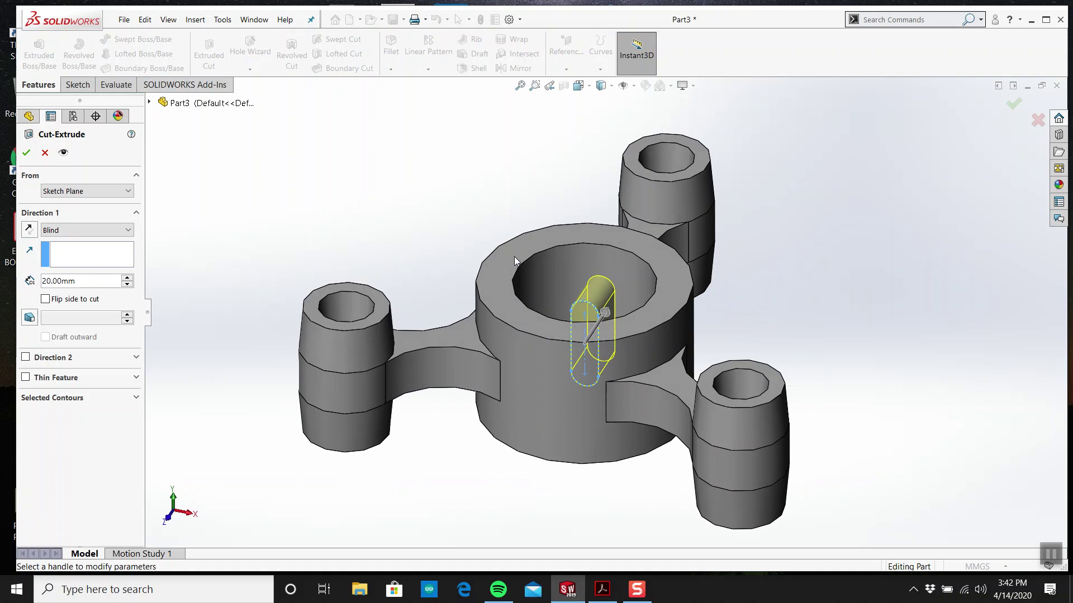
click(83, 230)
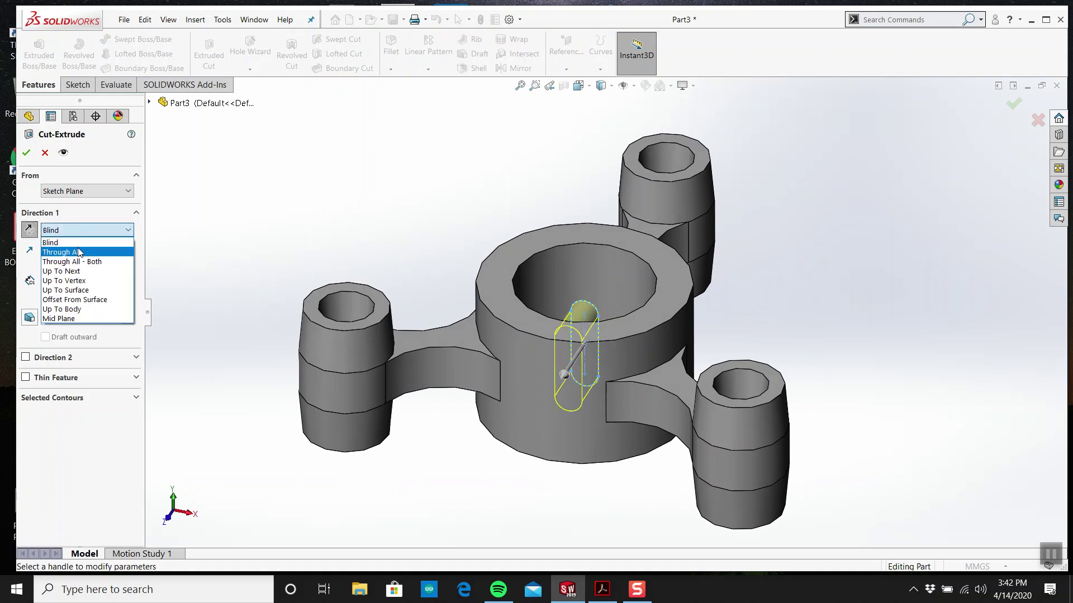
click(97, 248)
click(26, 153)
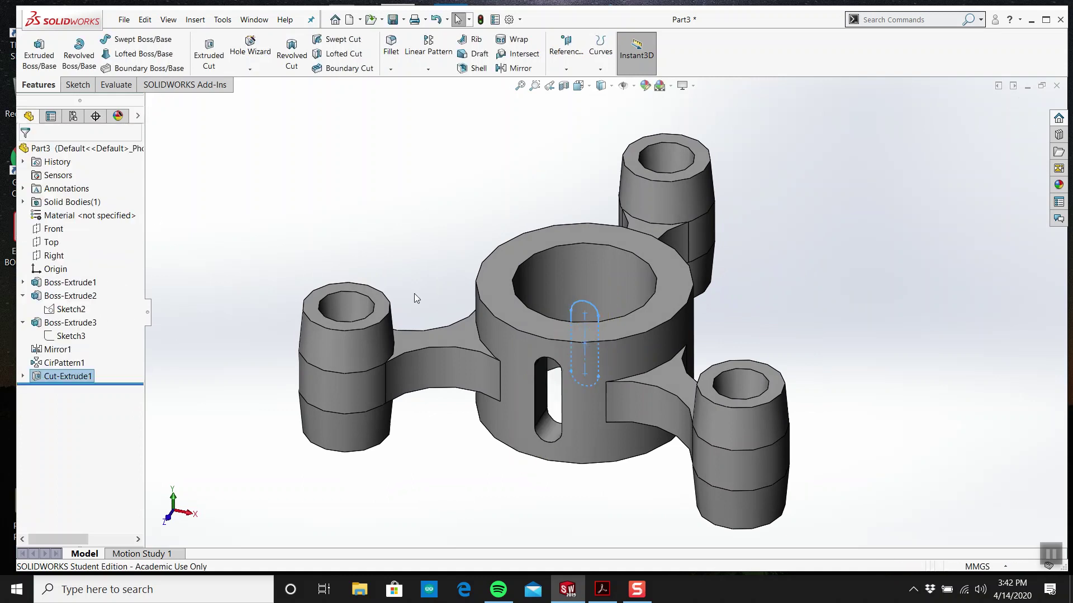
middle_drag(496, 322, 365, 292)
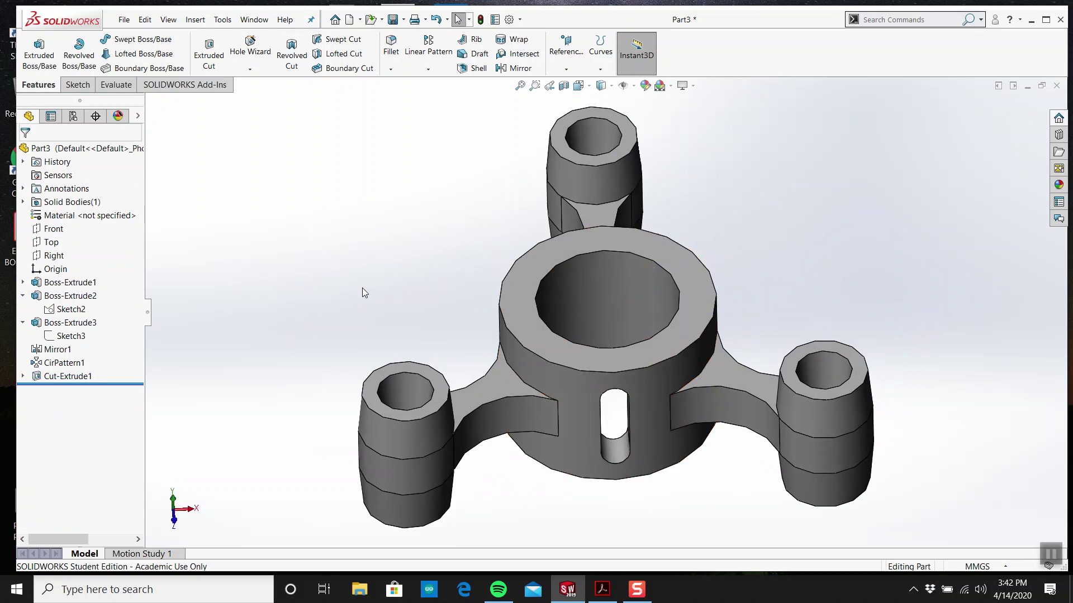
Circular-pattern the slot cut about the hub's cylindrical face into 3 instances.
click(429, 69)
click(444, 97)
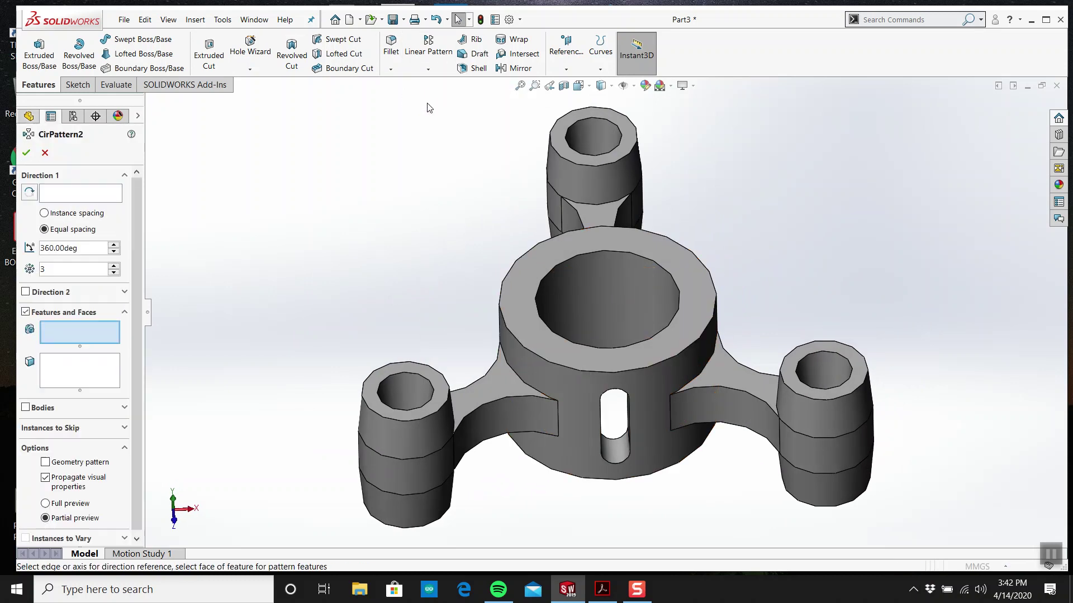
click(67, 194)
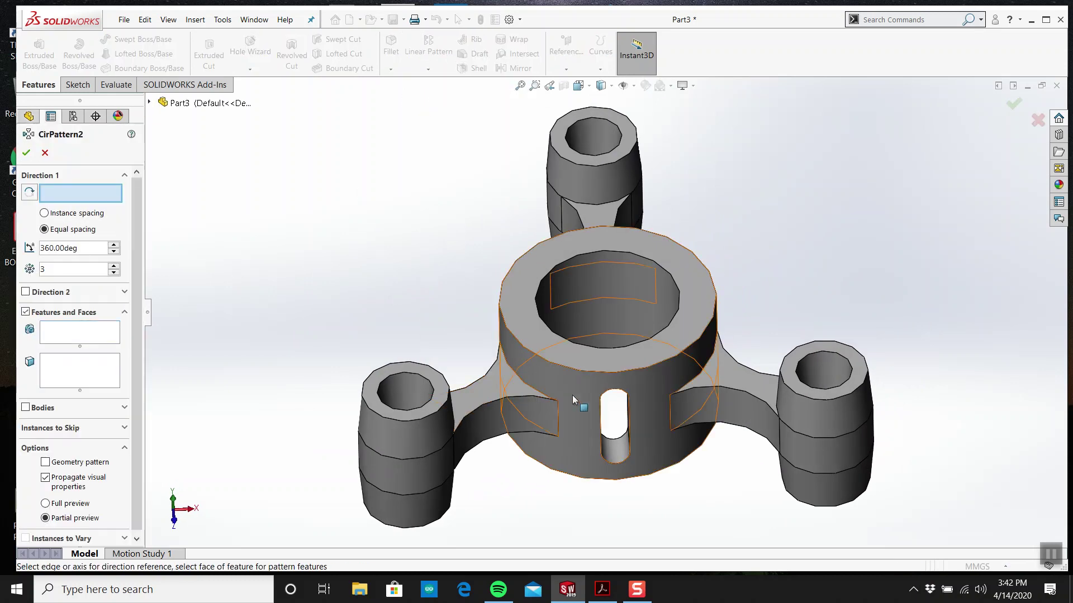
click(541, 391)
click(57, 342)
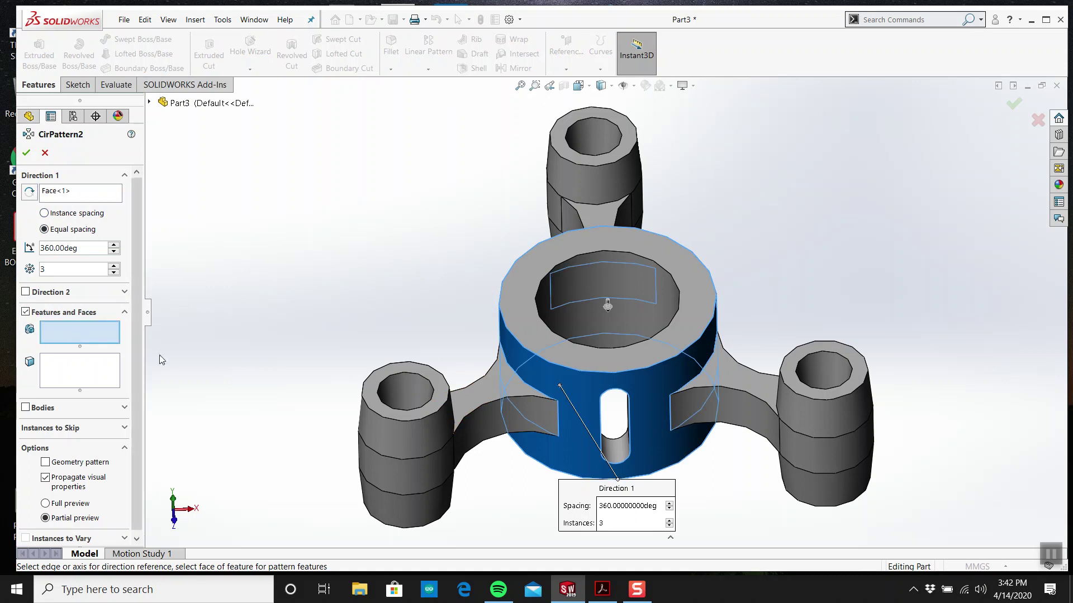
click(624, 450)
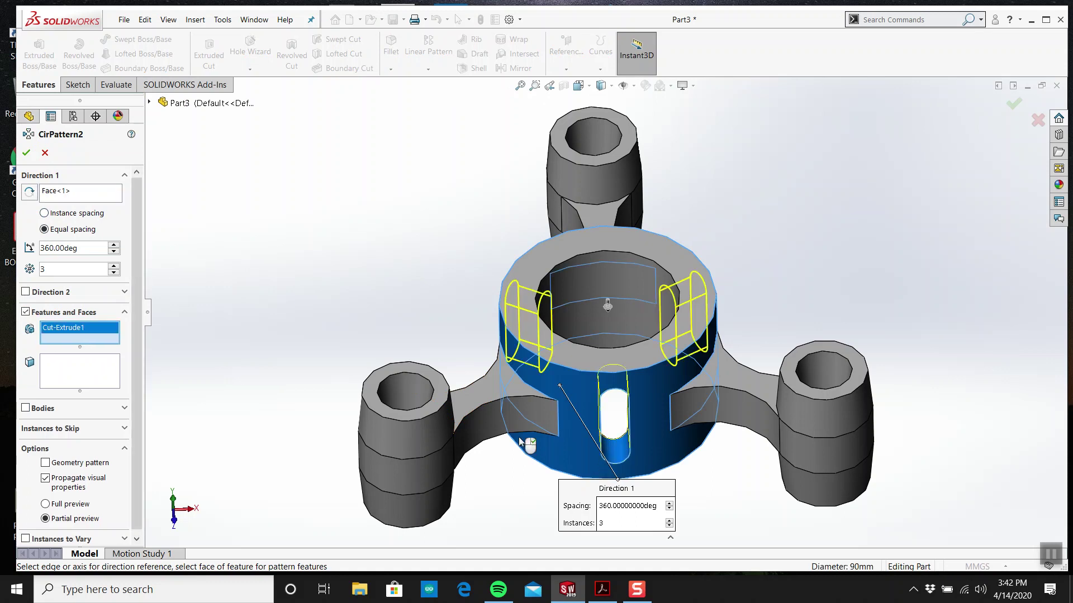
click(25, 152)
scroll(714, 289, up, 3)
middle_drag(714, 290, 687, 300)
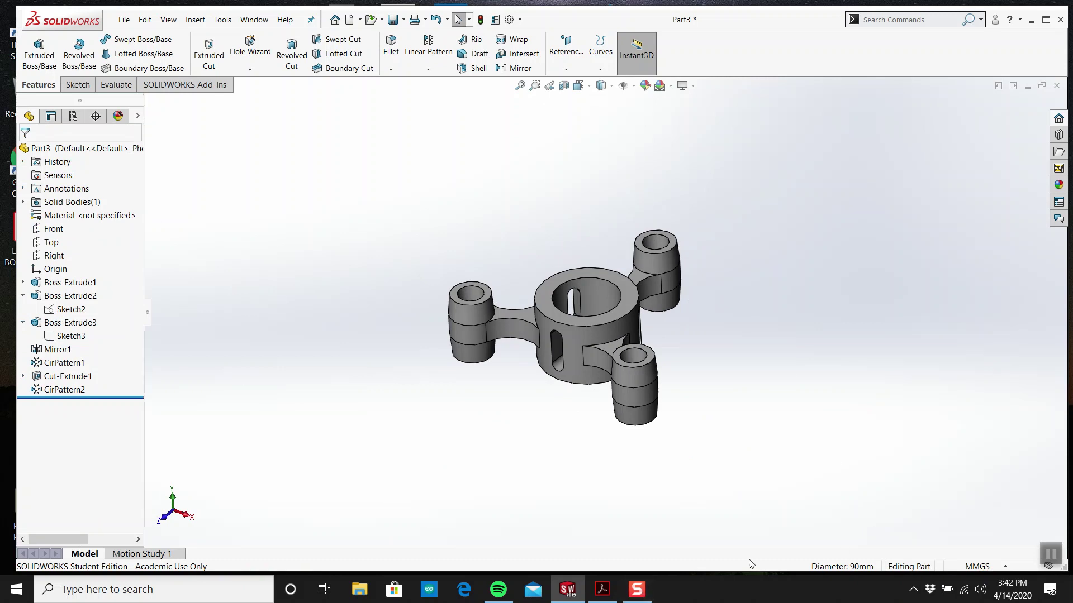
click(636, 587)
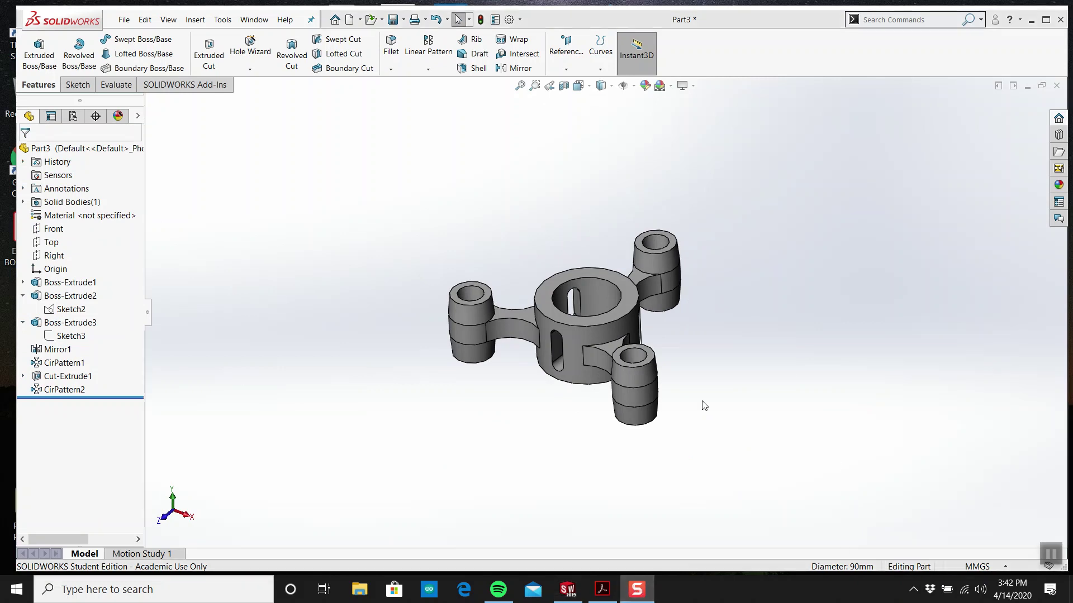
Scroll the Part 18 drawing pages, fit the page, and read the MATL 1060 note.
middle_drag(701, 384, 601, 373)
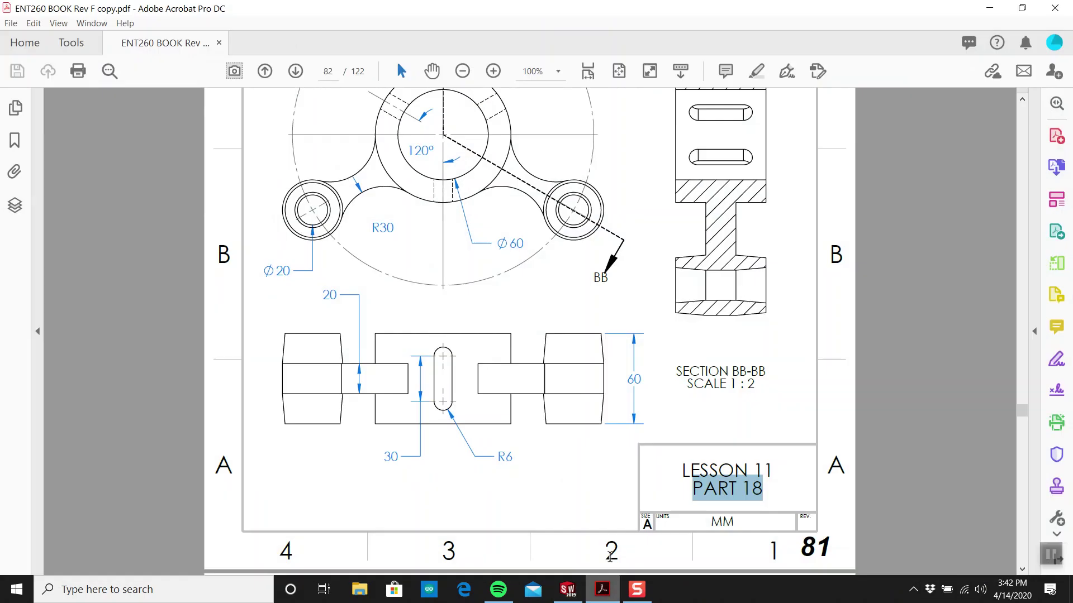
scroll(621, 350, up, 3)
scroll(622, 350, up, 10)
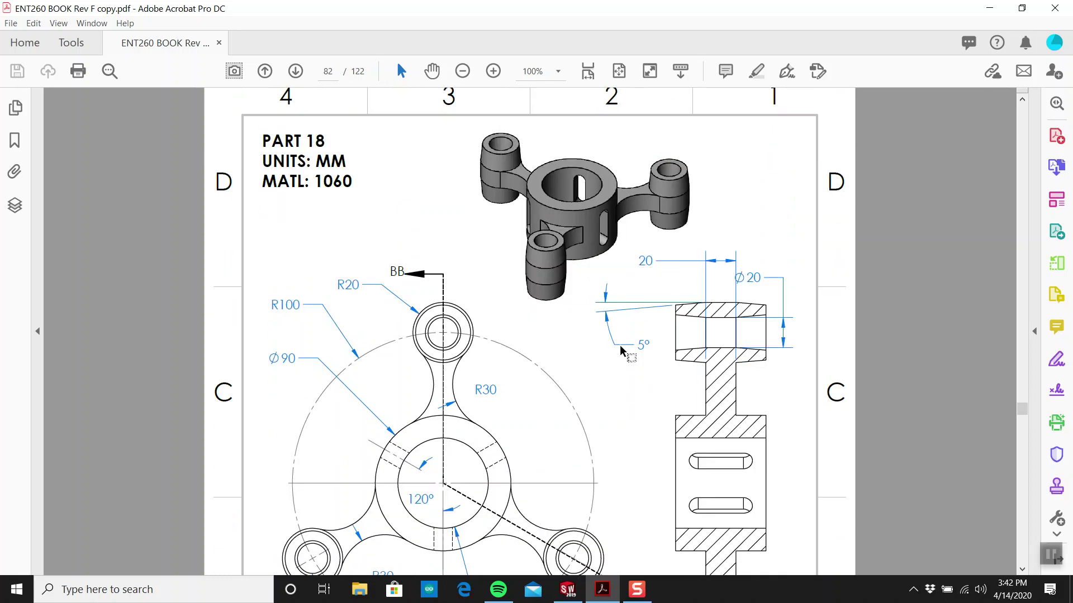
key(ctrl+0)
scroll(564, 313, down, 15)
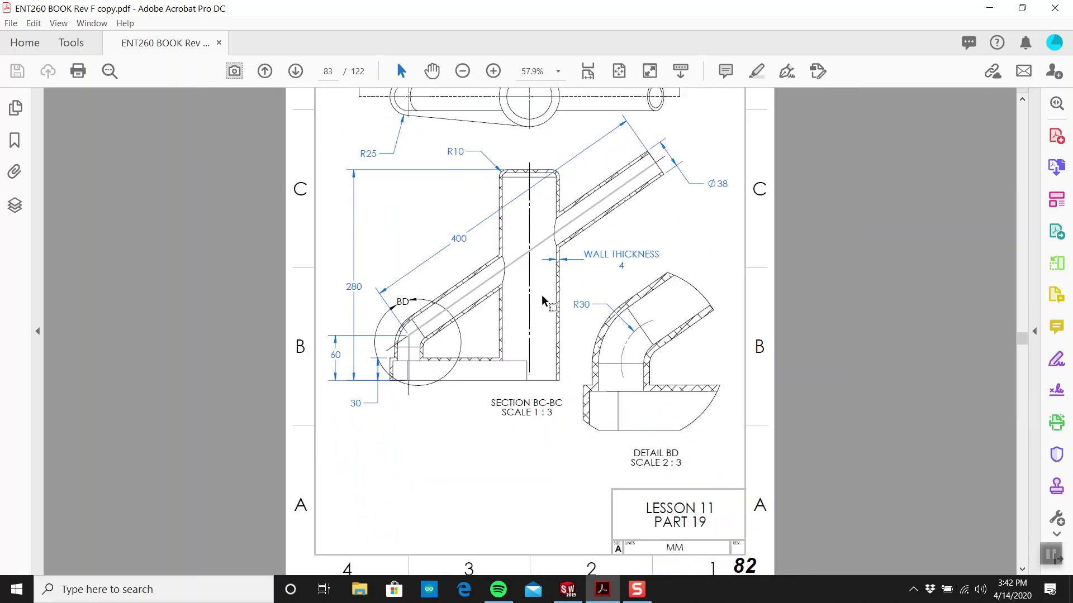
scroll(545, 299, up, 3)
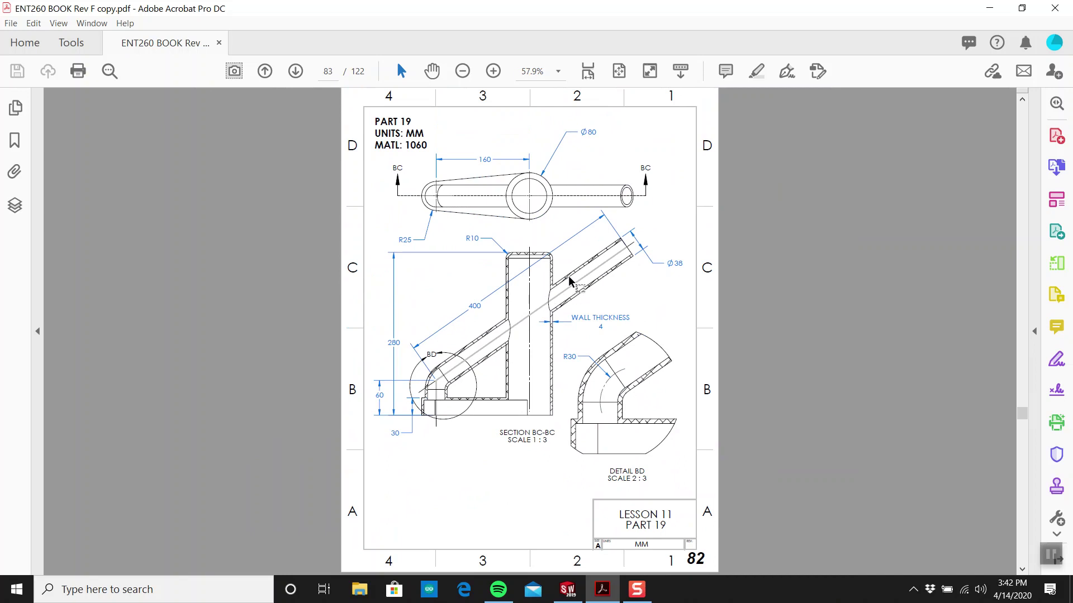
scroll(579, 288, up, 6)
scroll(579, 288, up, 2)
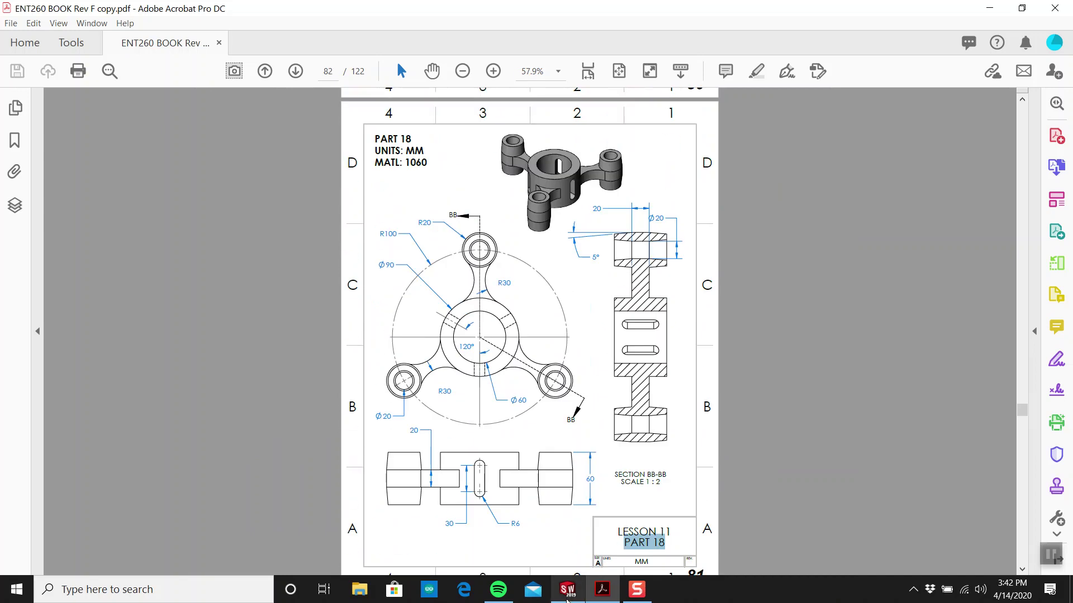
click(567, 590)
Assign 1060 Alloy to the part and confirm a 1023.34 g mass in Mass Properties.
right_click(84, 215)
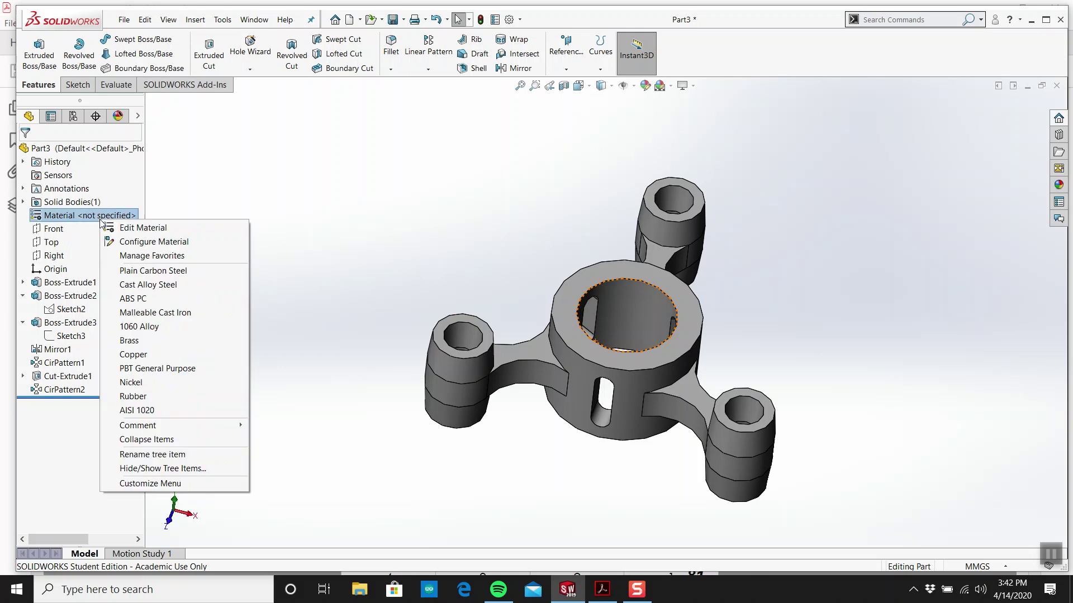
click(143, 326)
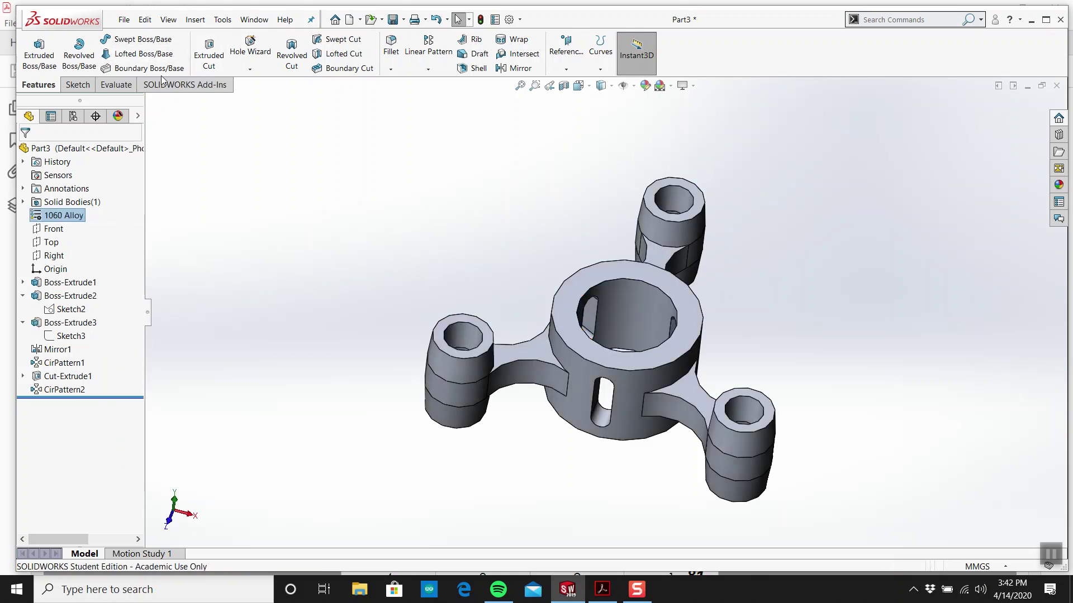
click(123, 84)
click(206, 55)
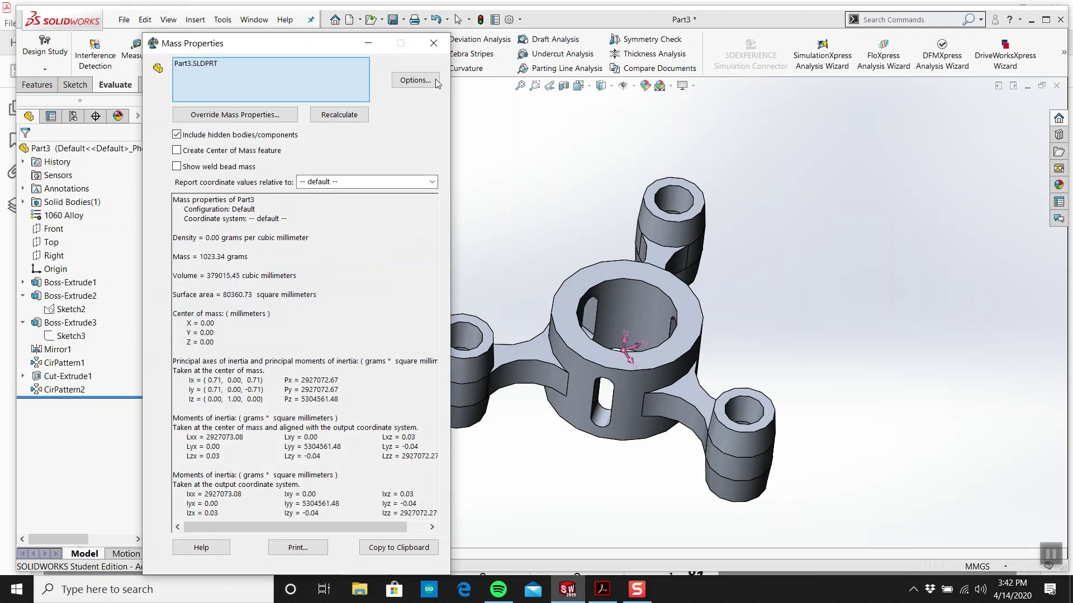
click(434, 43)
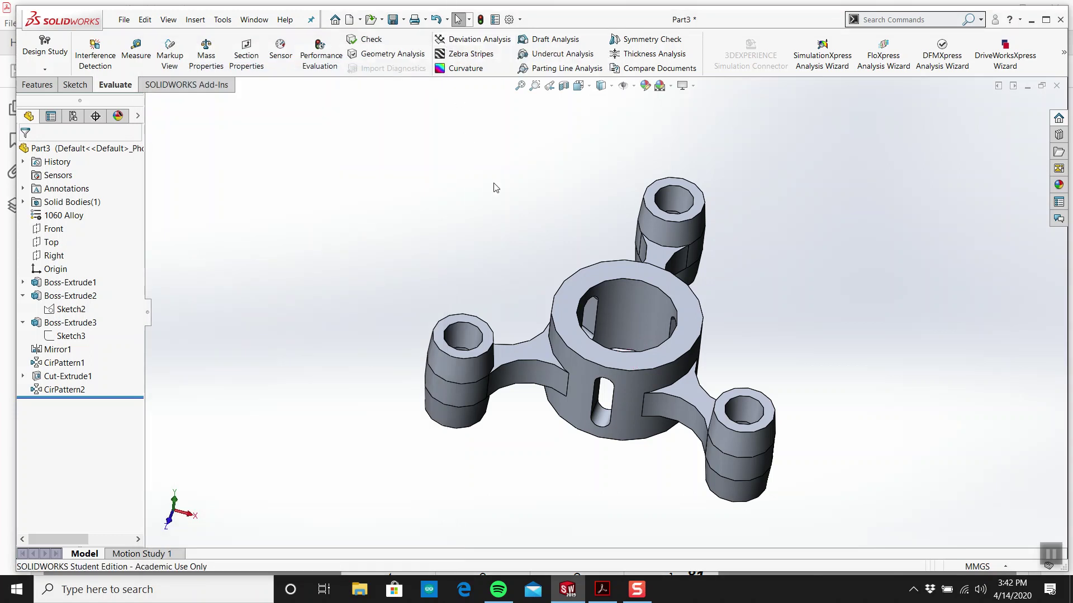
middle_drag(494, 187, 624, 234)
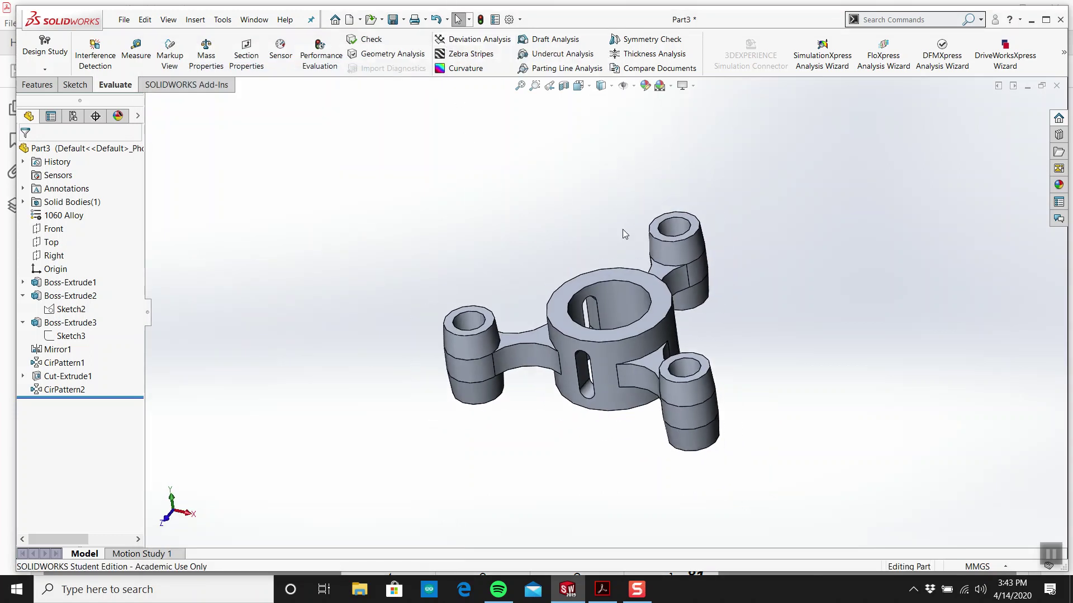